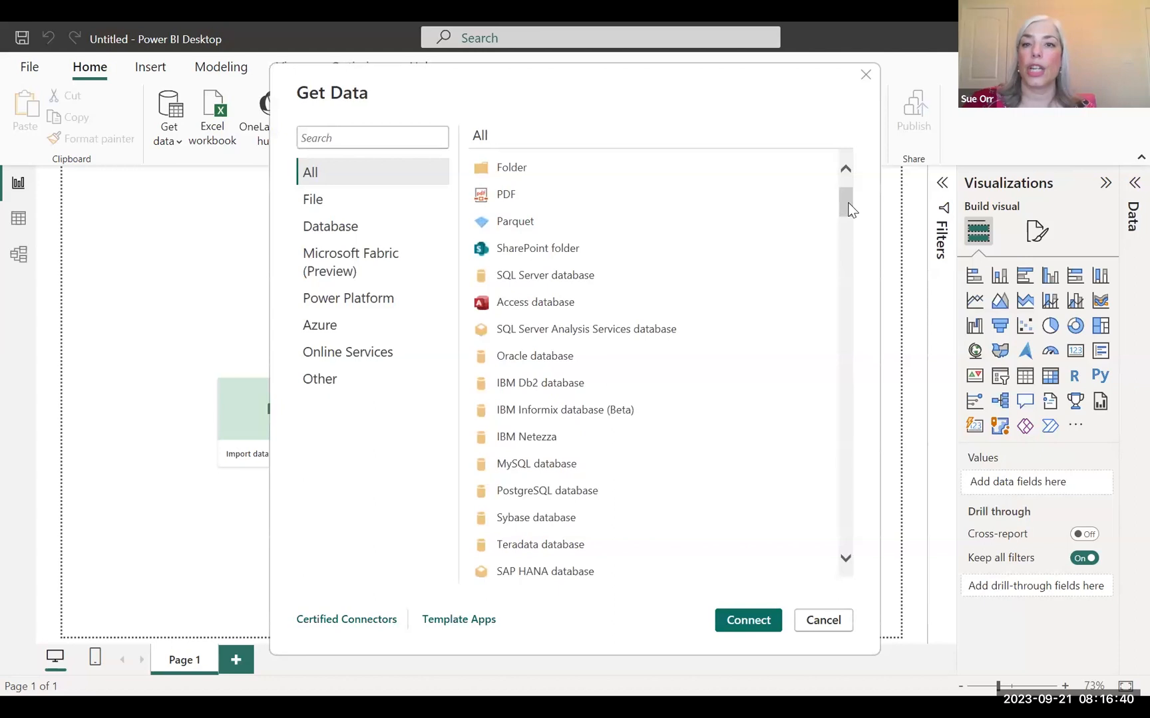
pyautogui.moveTo(849, 206); pyautogui.dragTo(848, 549)
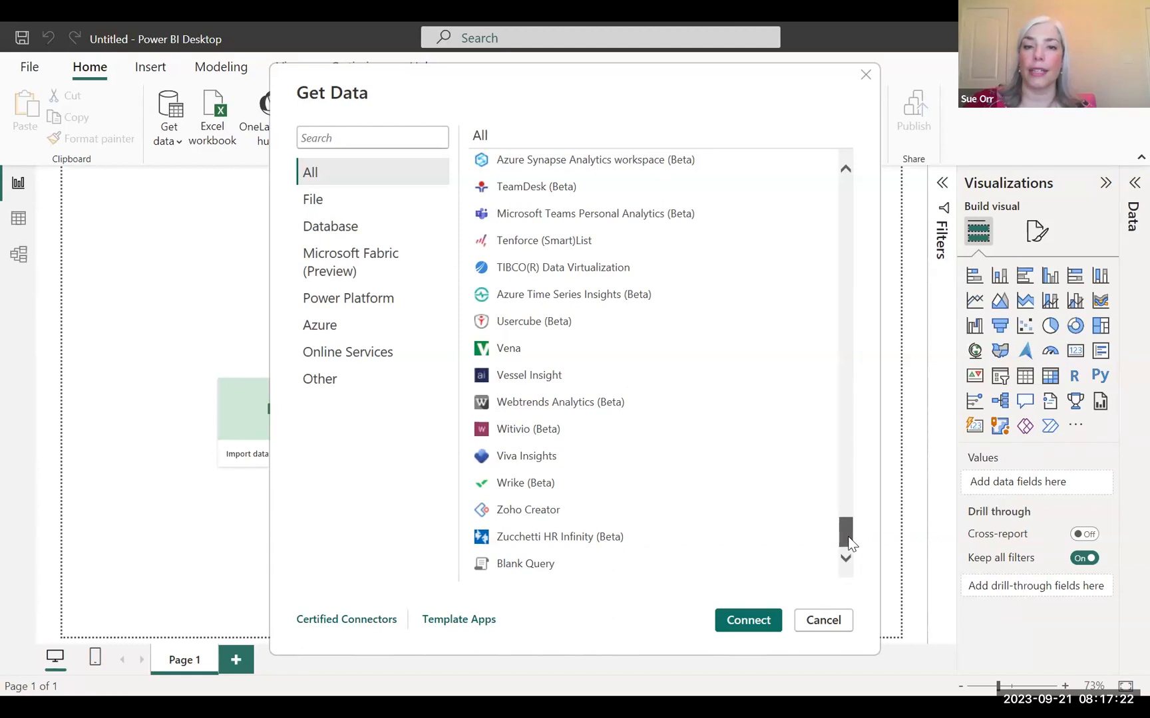
pyautogui.moveTo(849, 540); pyautogui.dragTo(835, 201)
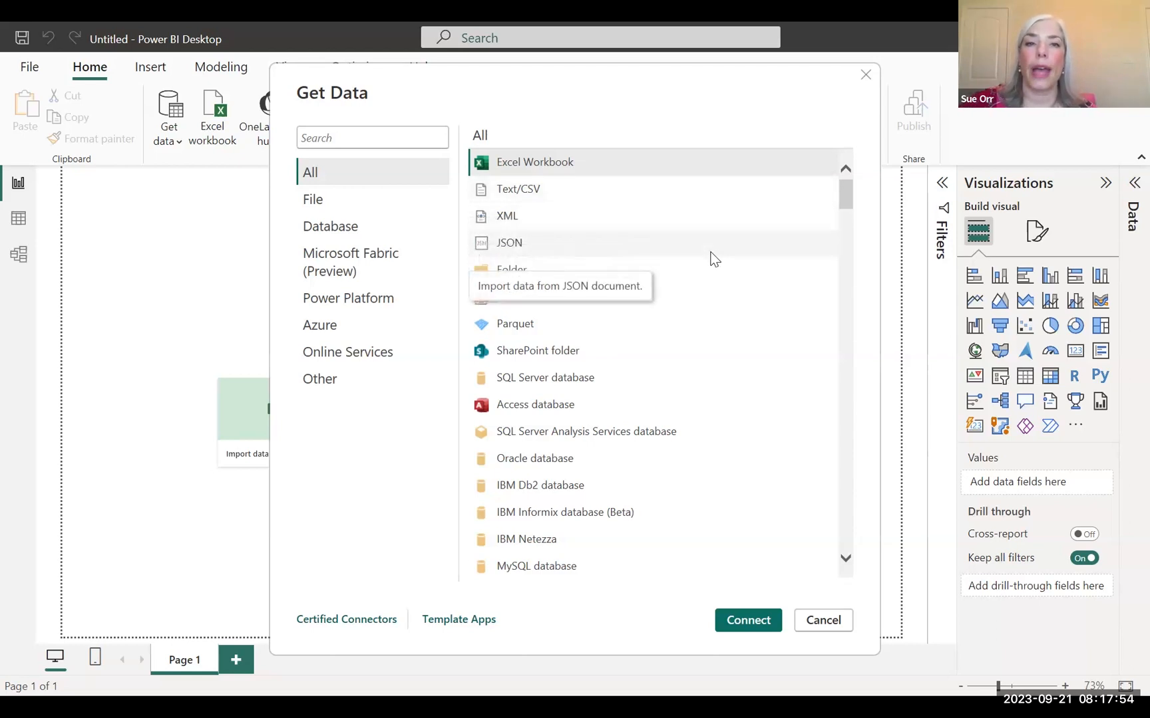
pyautogui.click(337, 135)
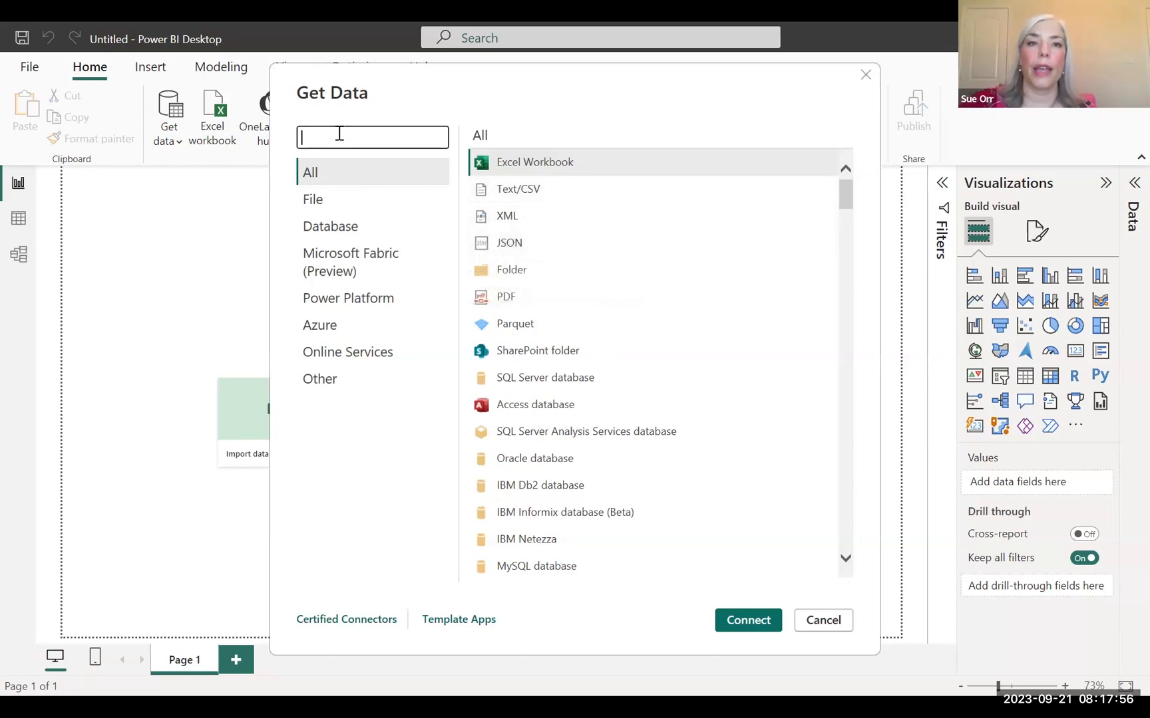
pyautogui.write('web')
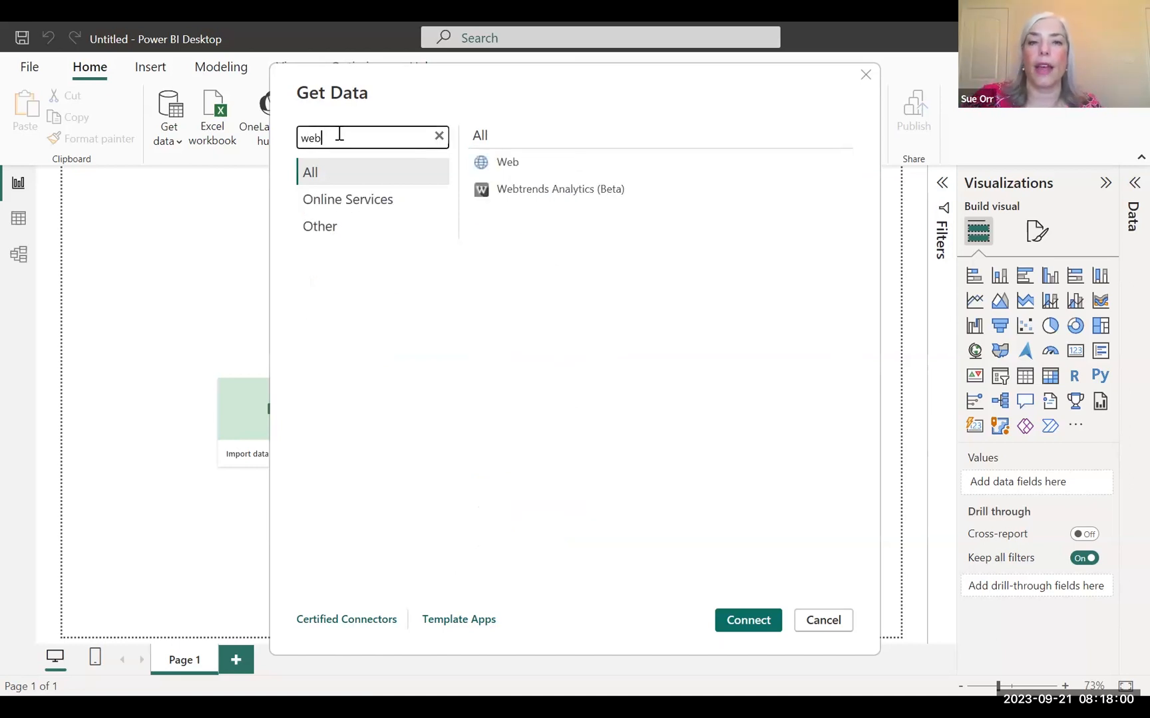
pyautogui.click(532, 162)
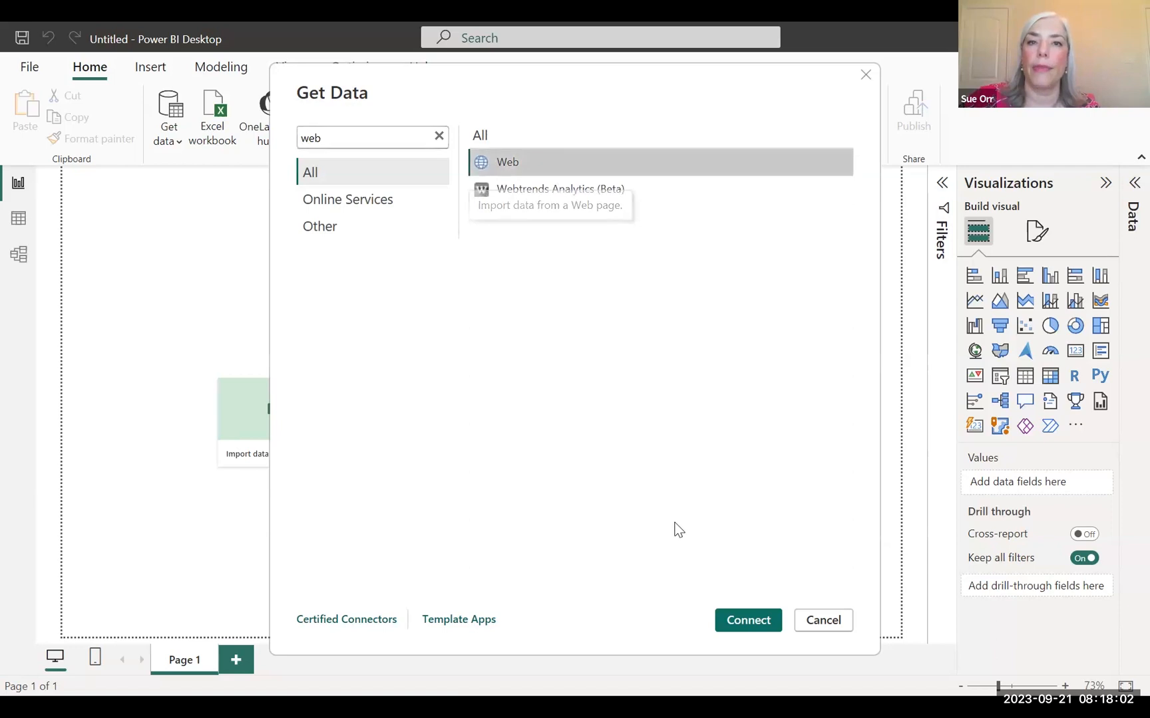
pyautogui.click(748, 620)
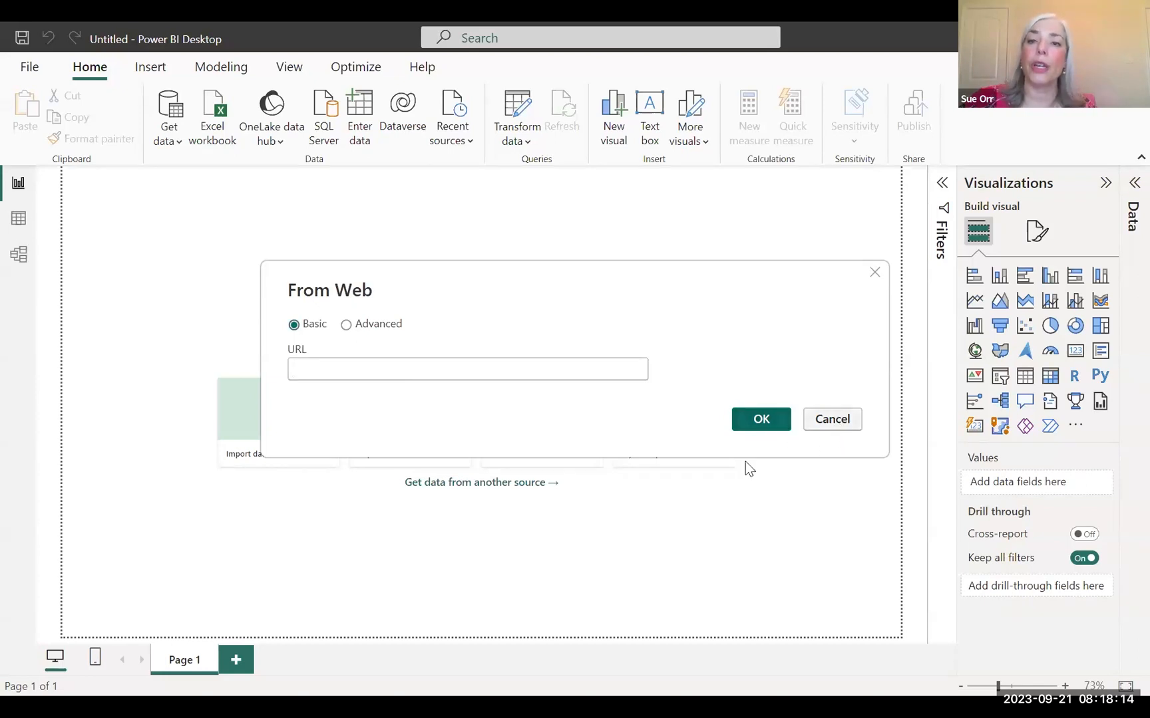
pyautogui.press('Escape')
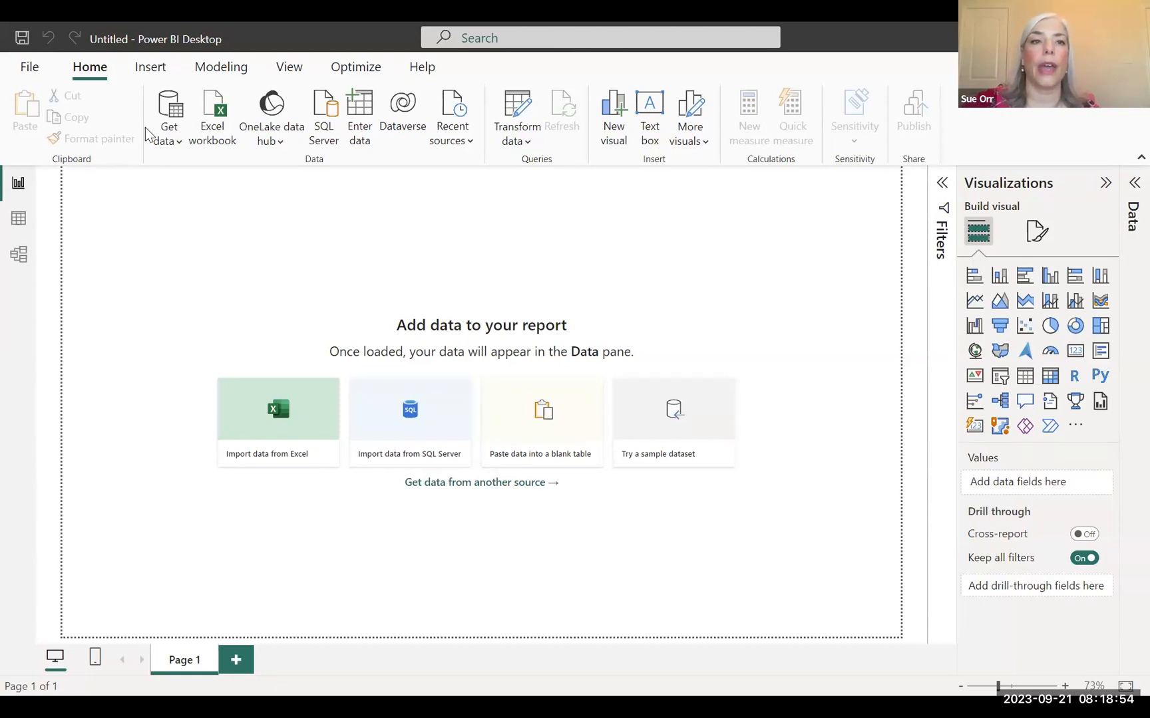
# Step: Import the Customer Lookup CSV file from the Coffee Roasters folder and load it into the report
pyautogui.click(170, 105)
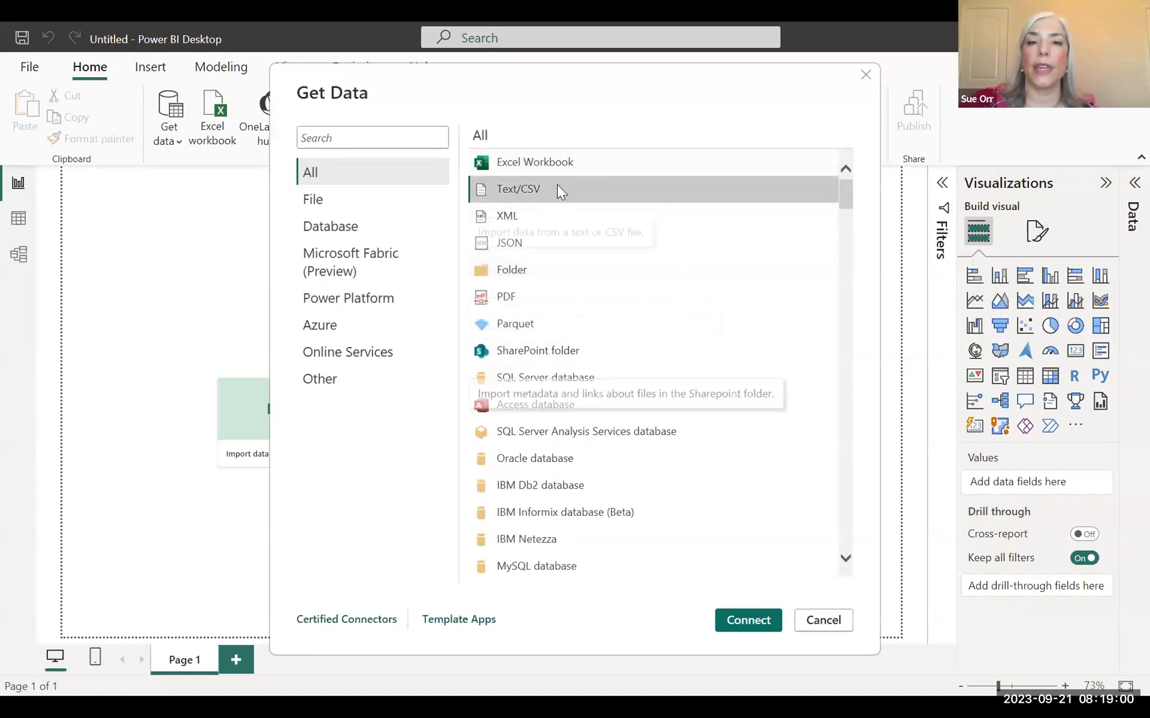
pyautogui.click(747, 620)
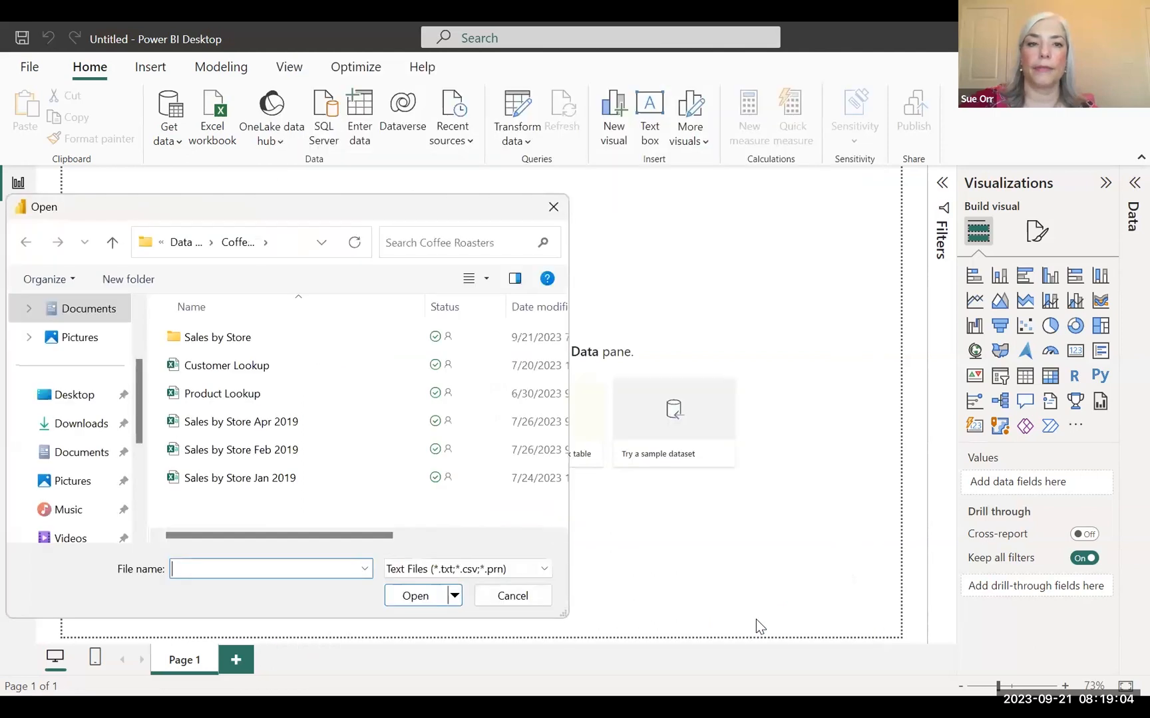
pyautogui.click(208, 374)
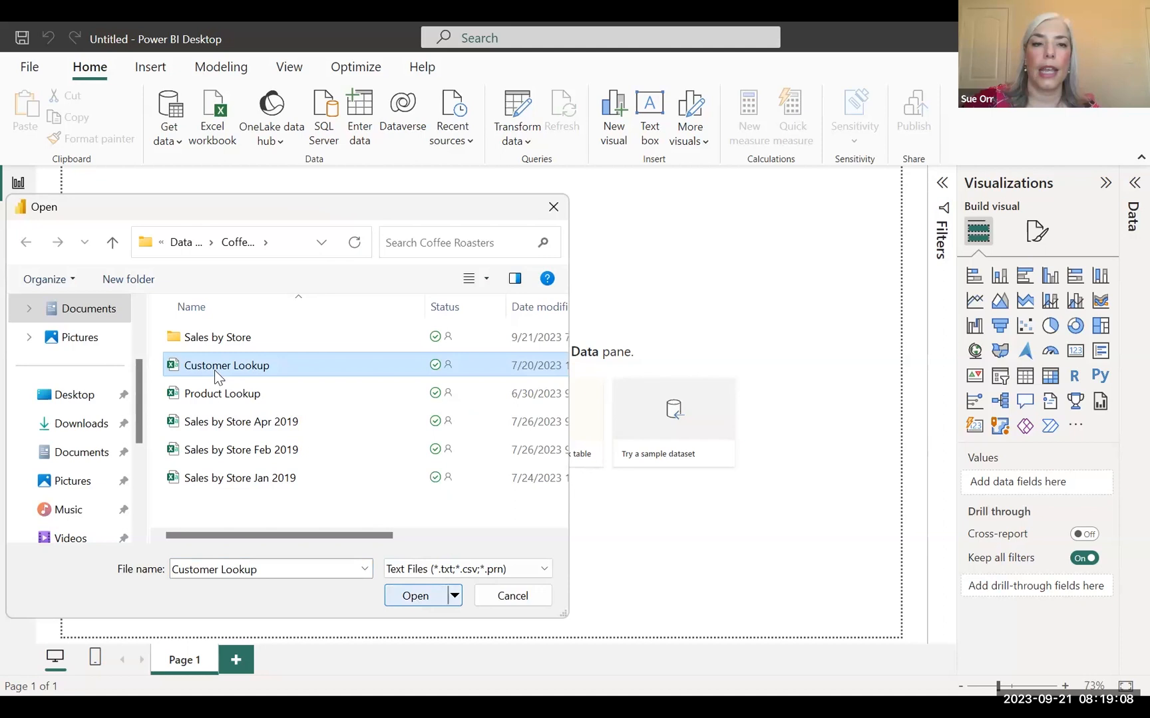
pyautogui.click(412, 596)
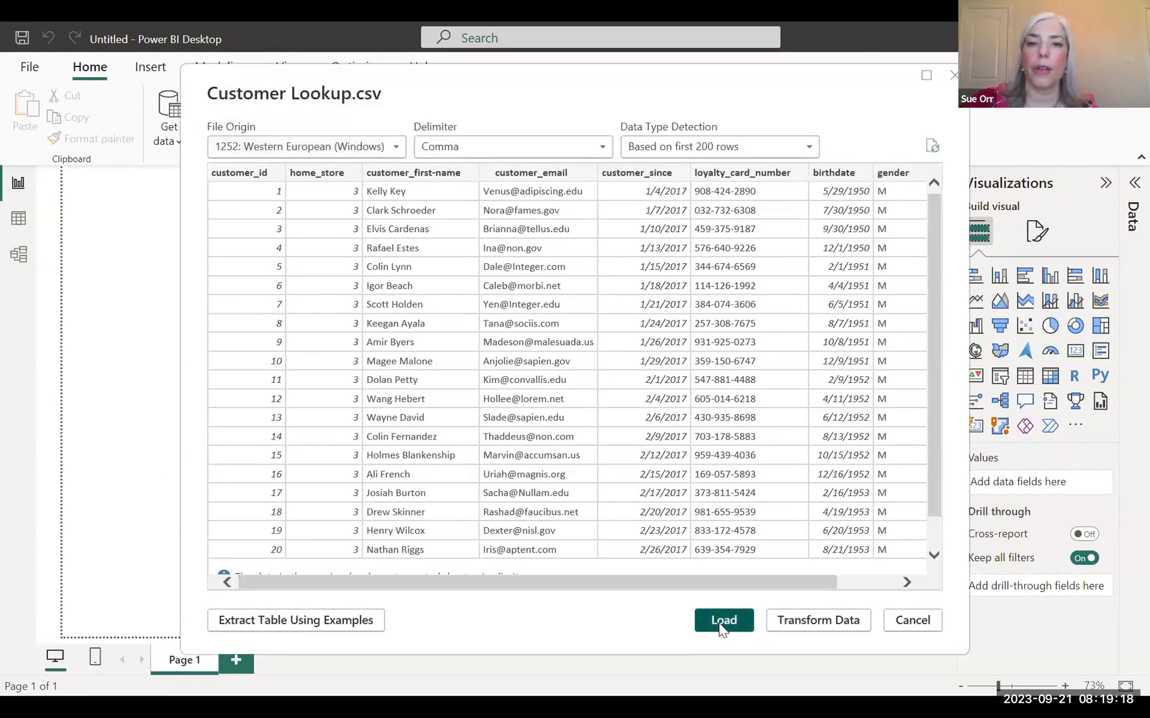
pyautogui.click(719, 623)
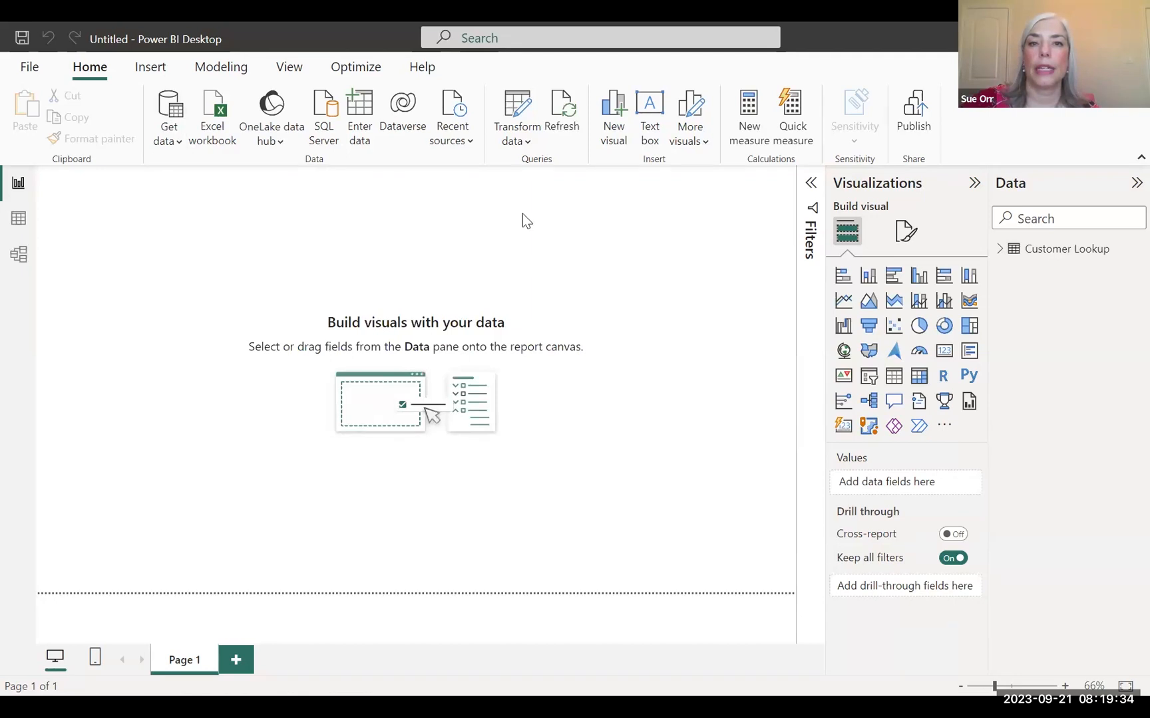
# Step: Import the Product Lookup CSV file from the Coffee Roasters folder and load it into the report
pyautogui.click(532, 190)
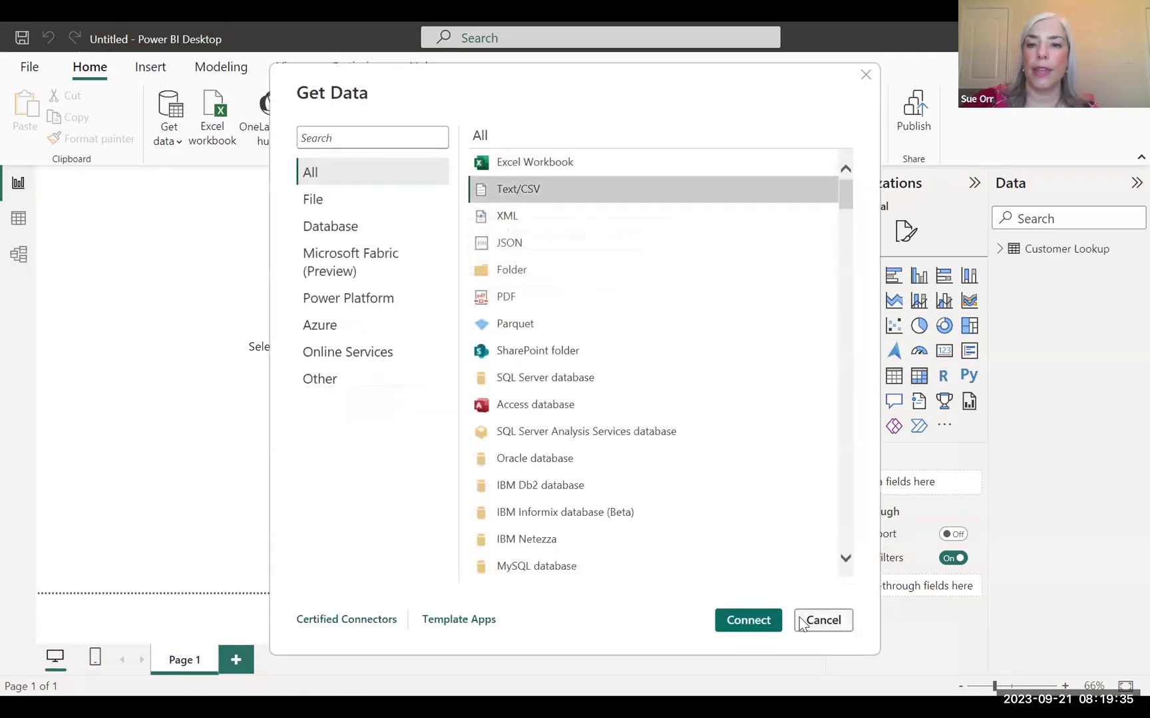
pyautogui.click(755, 623)
pyautogui.click(225, 395)
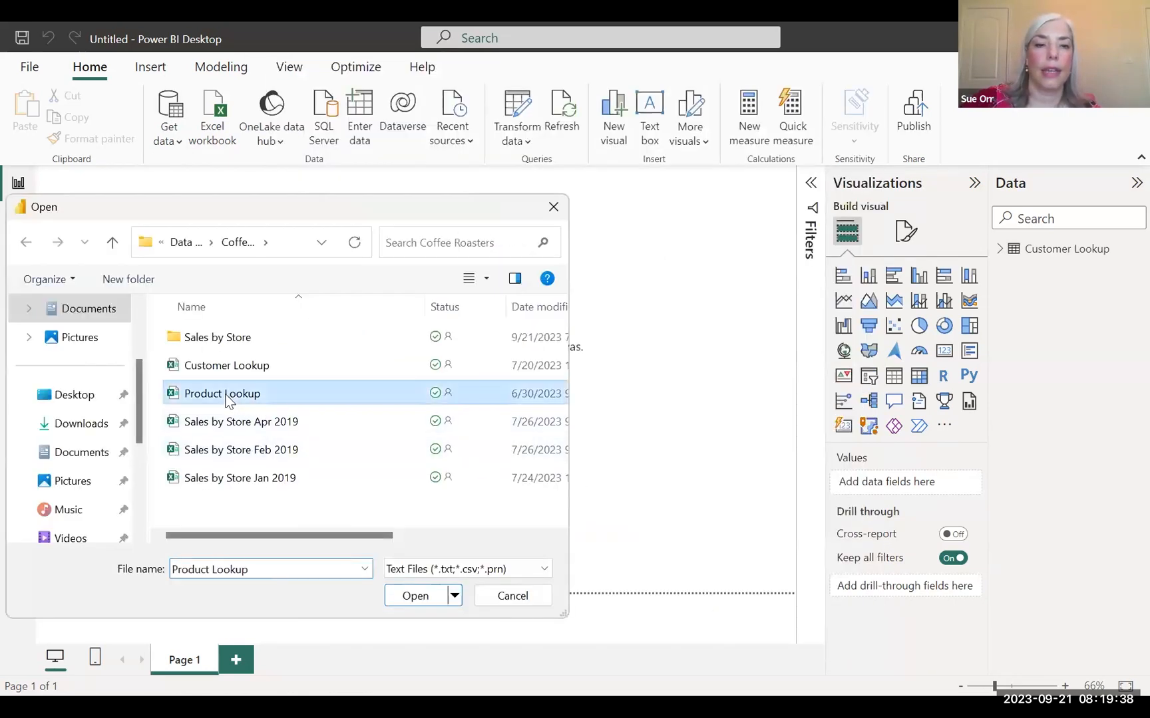
pyautogui.click(417, 600)
pyautogui.click(417, 600)
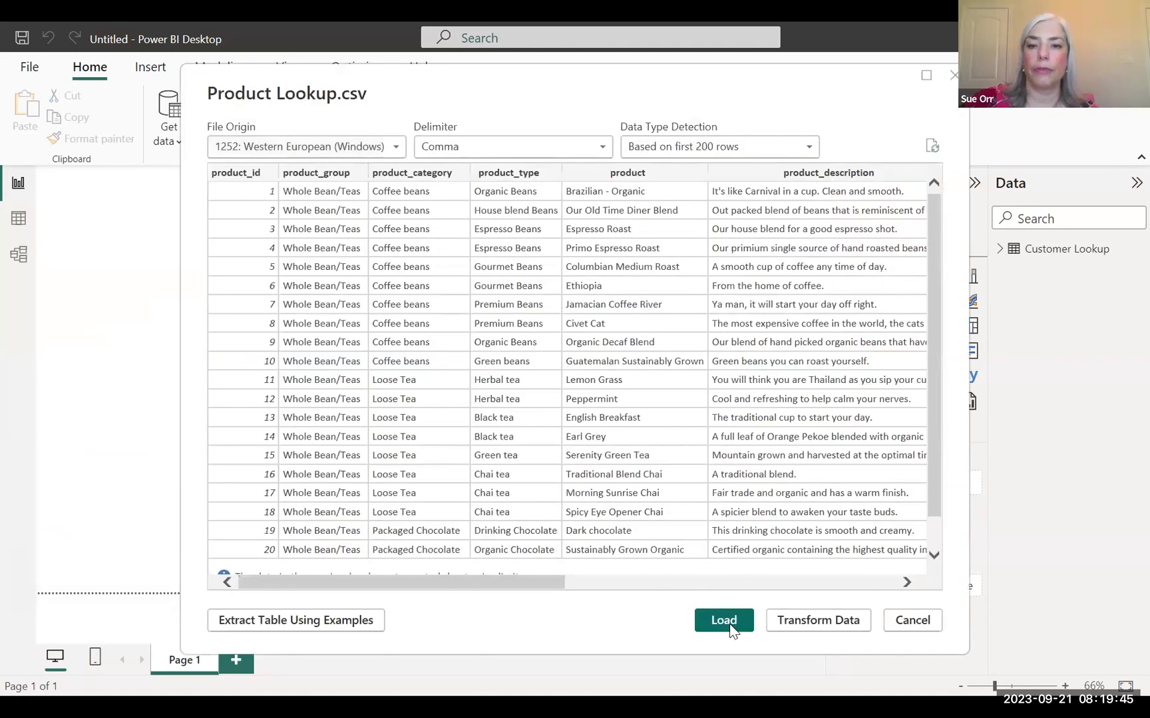
pyautogui.click(732, 630)
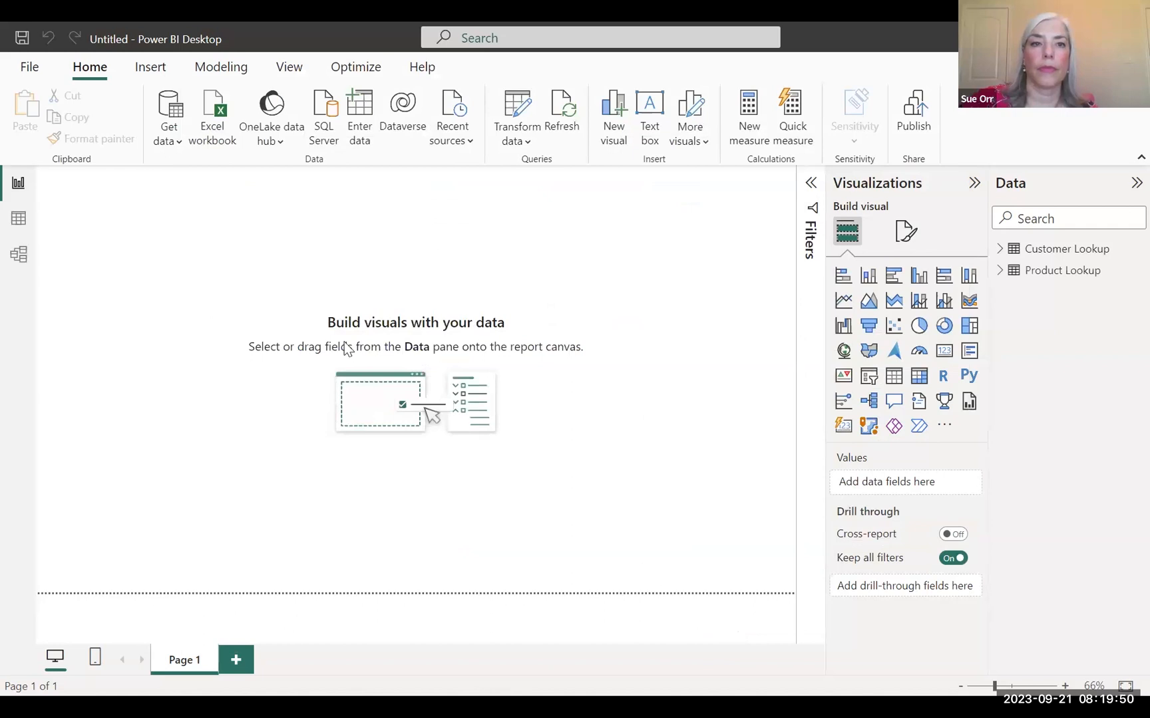
# Step: Connect to a Folder data source using Sales by Store, inside Sherlock Resources Business Intelligence, Data Samples, Coffee Roasters
pyautogui.click(162, 112)
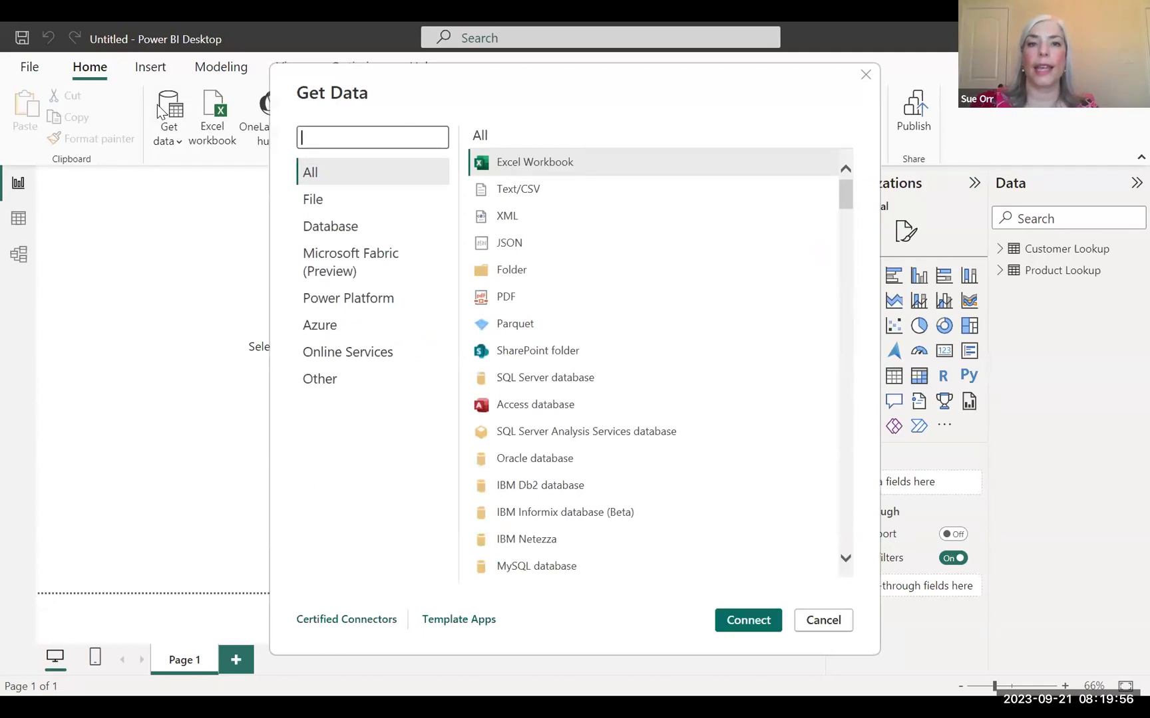
pyautogui.click(519, 278)
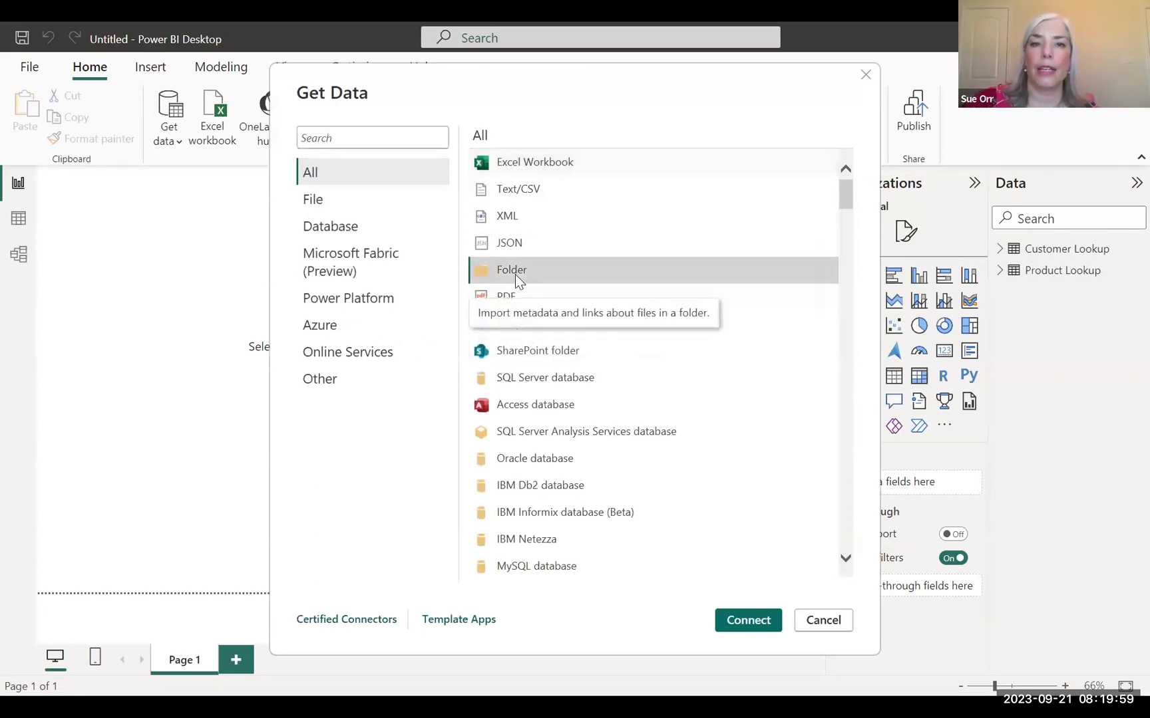
pyautogui.click(748, 621)
pyautogui.click(720, 343)
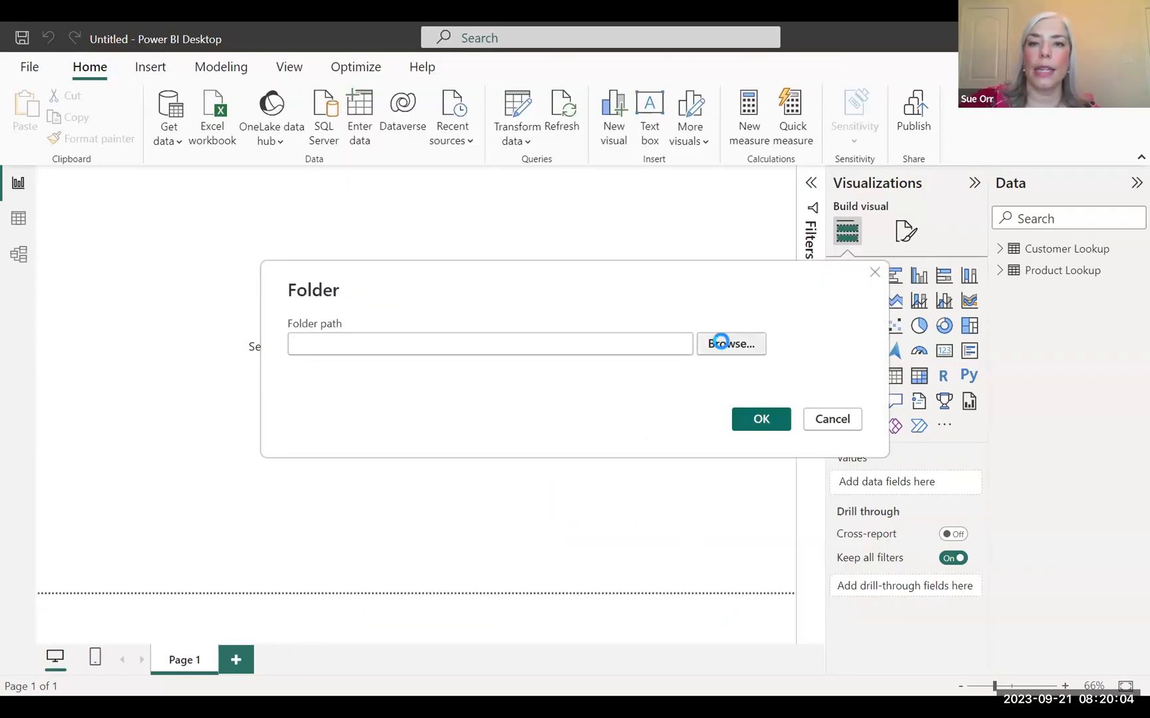
pyautogui.click(453, 356)
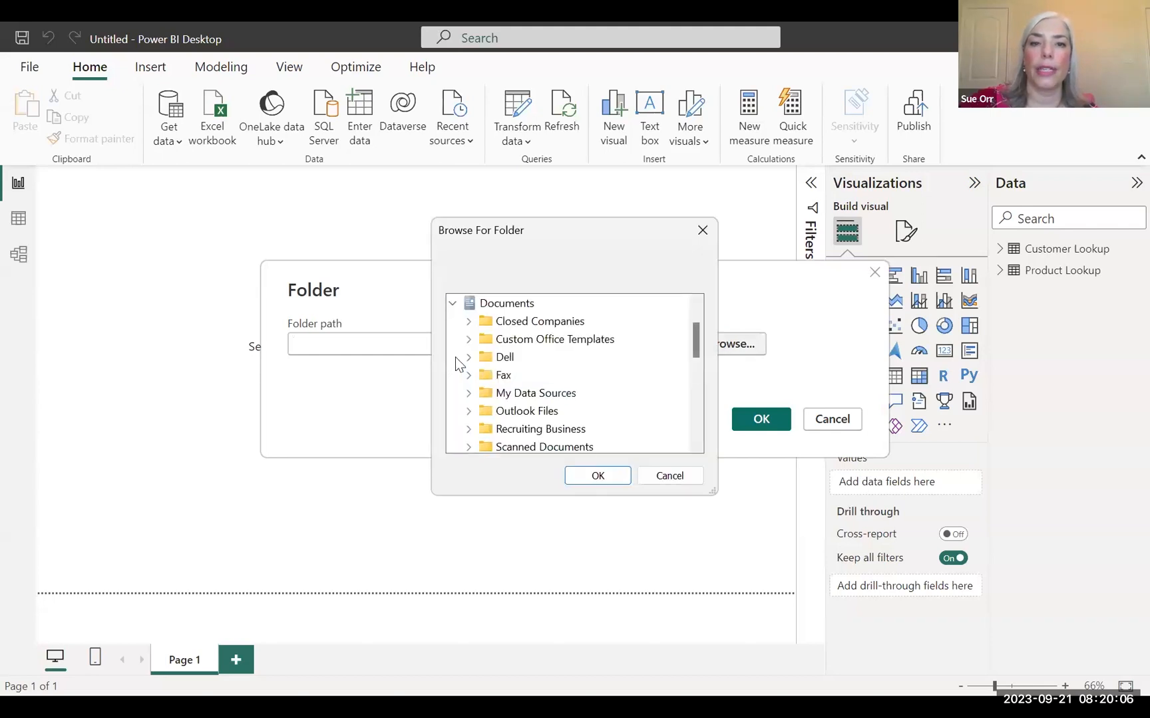
pyautogui.scroll(-2, 529, 436)
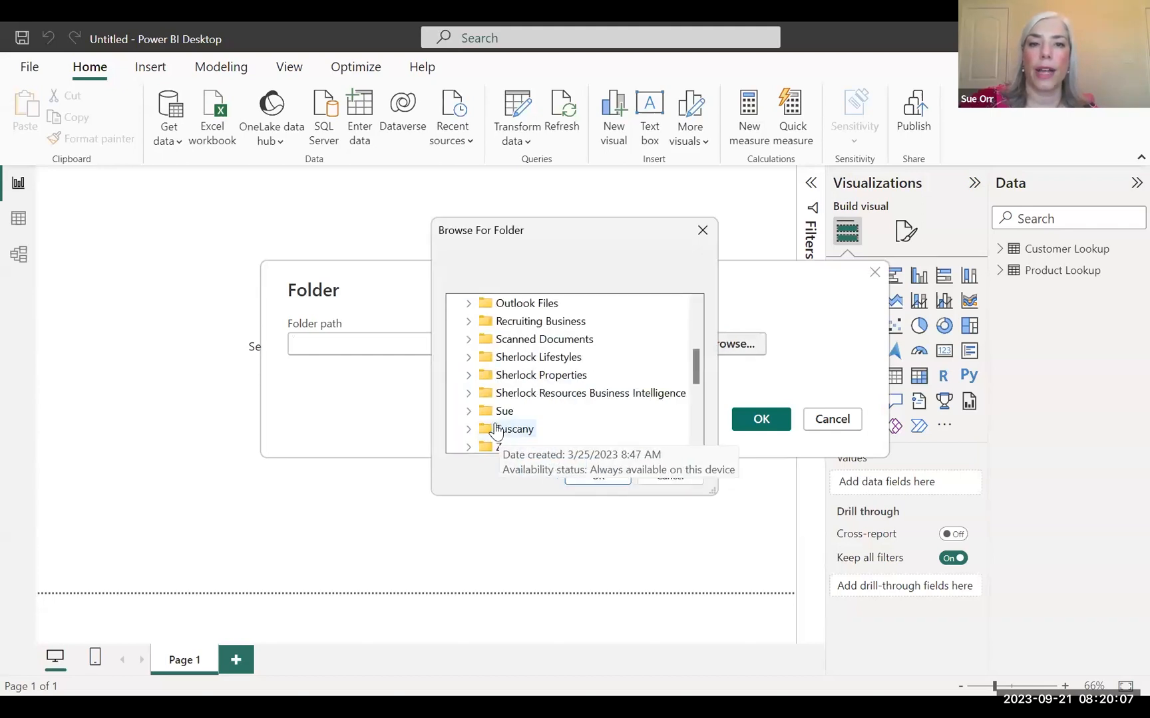
pyautogui.click(469, 393)
pyautogui.scroll(-3, 498, 404)
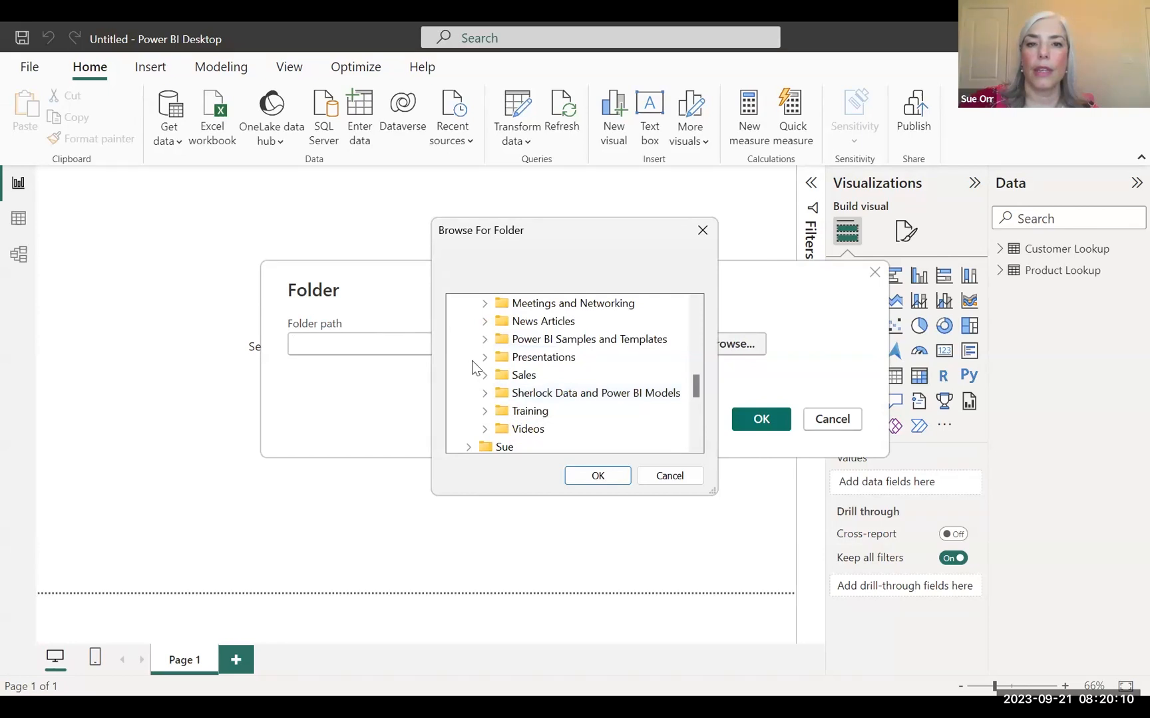
pyautogui.scroll(2, 473, 366)
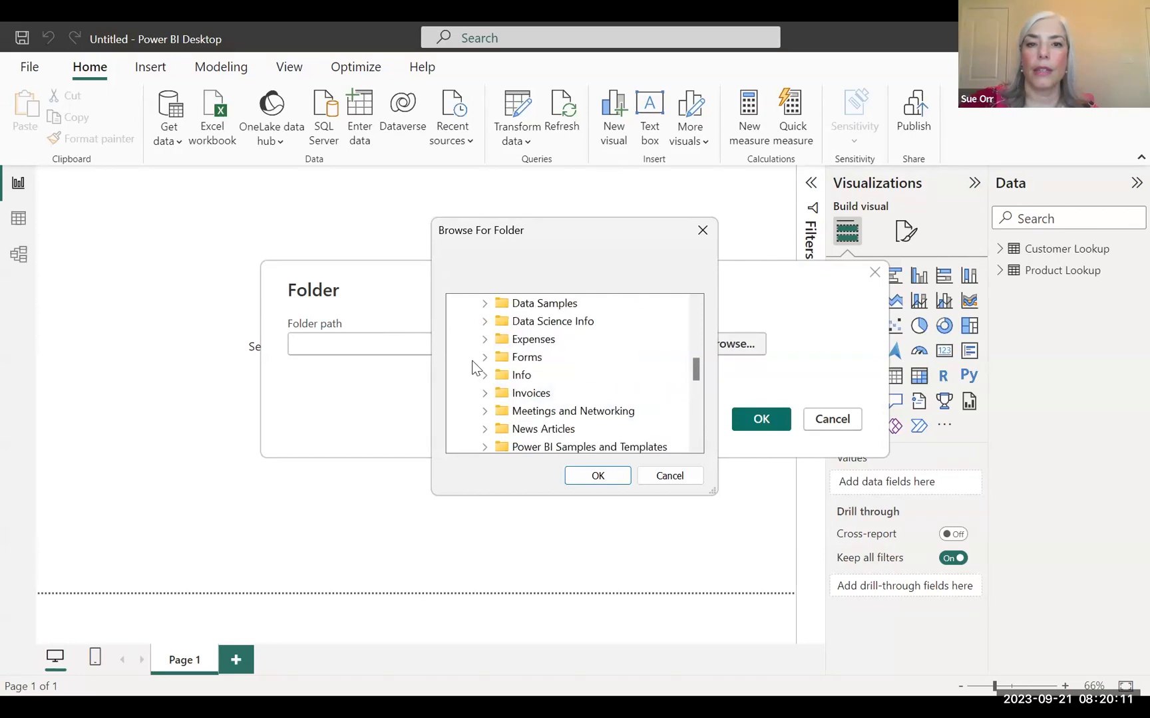
pyautogui.click(485, 304)
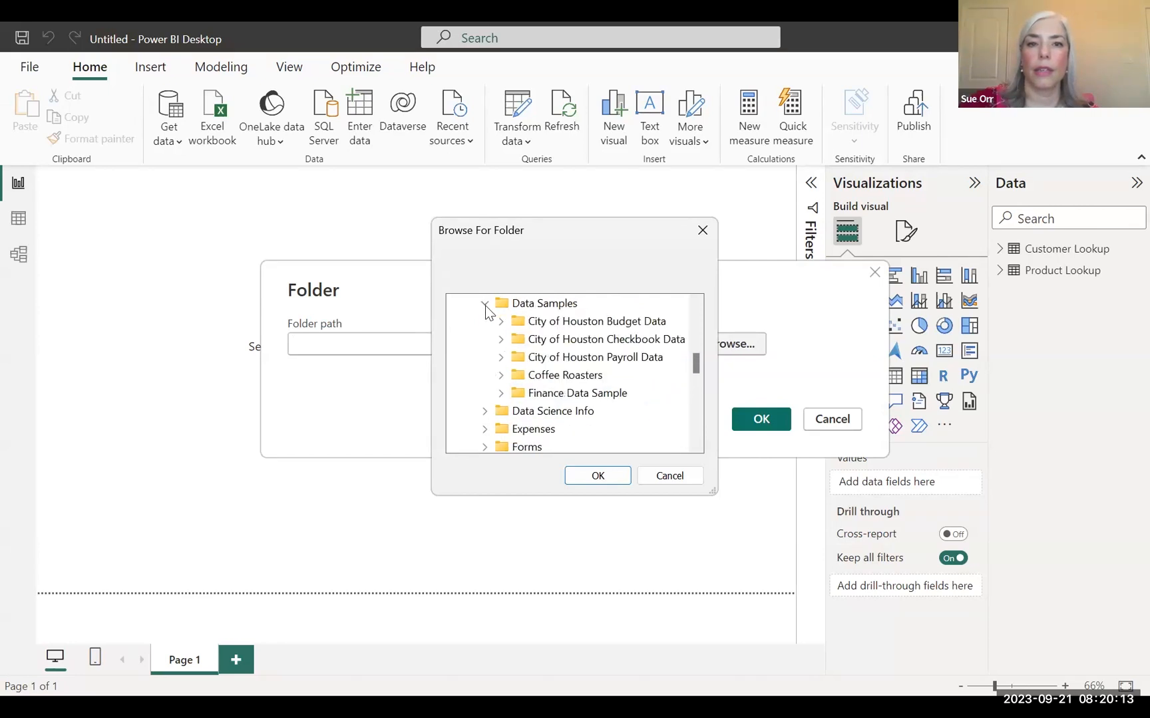
pyautogui.click(502, 376)
pyautogui.click(570, 399)
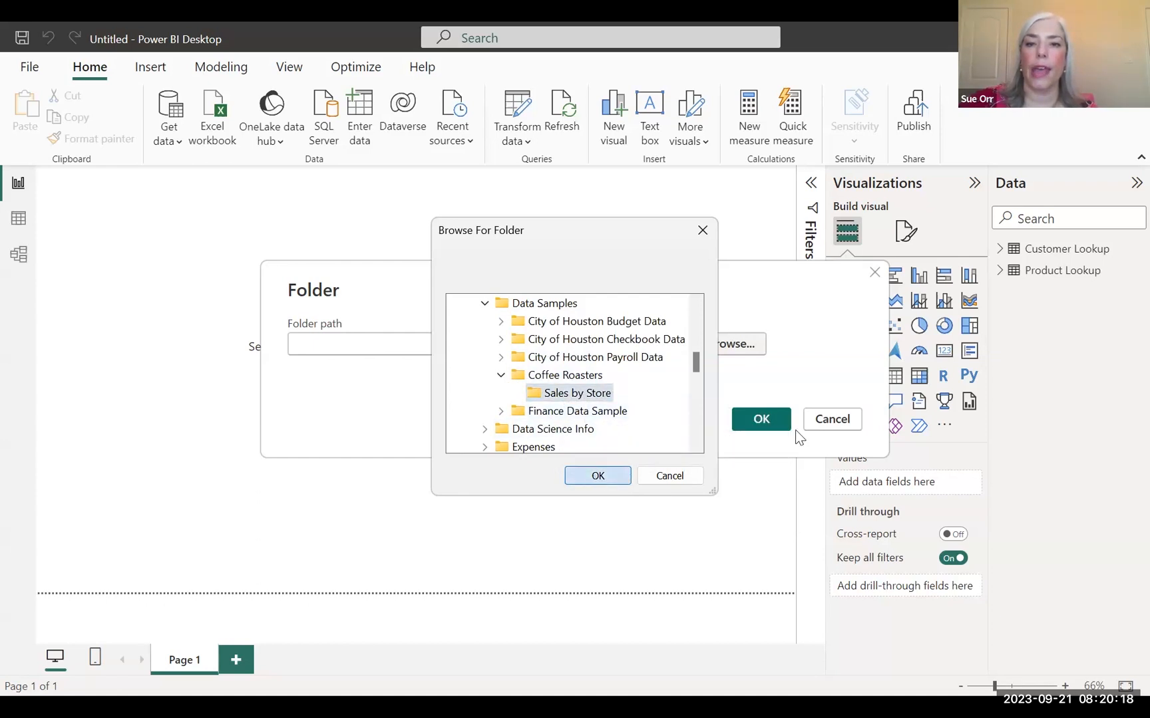
pyautogui.press('Return')
pyautogui.click(758, 418)
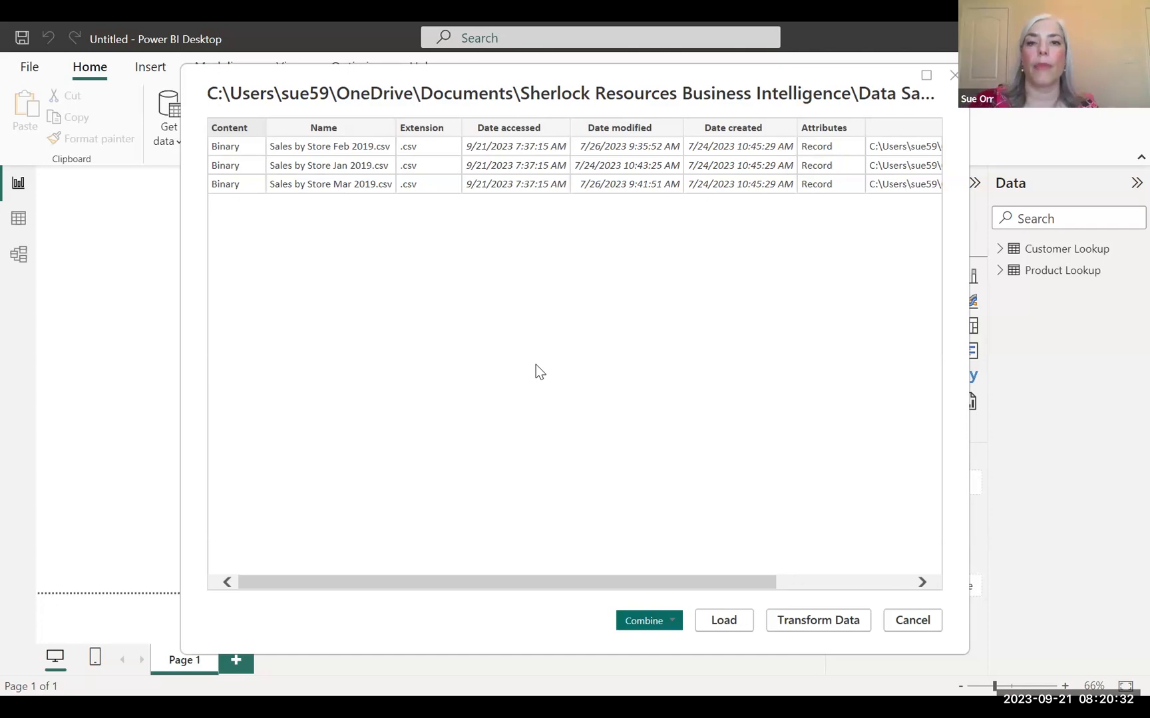
# Step: Combine and load the Sales by Store files, using the first file as sample with comma delimiter and UTF-8 origin
pyautogui.click(631, 621)
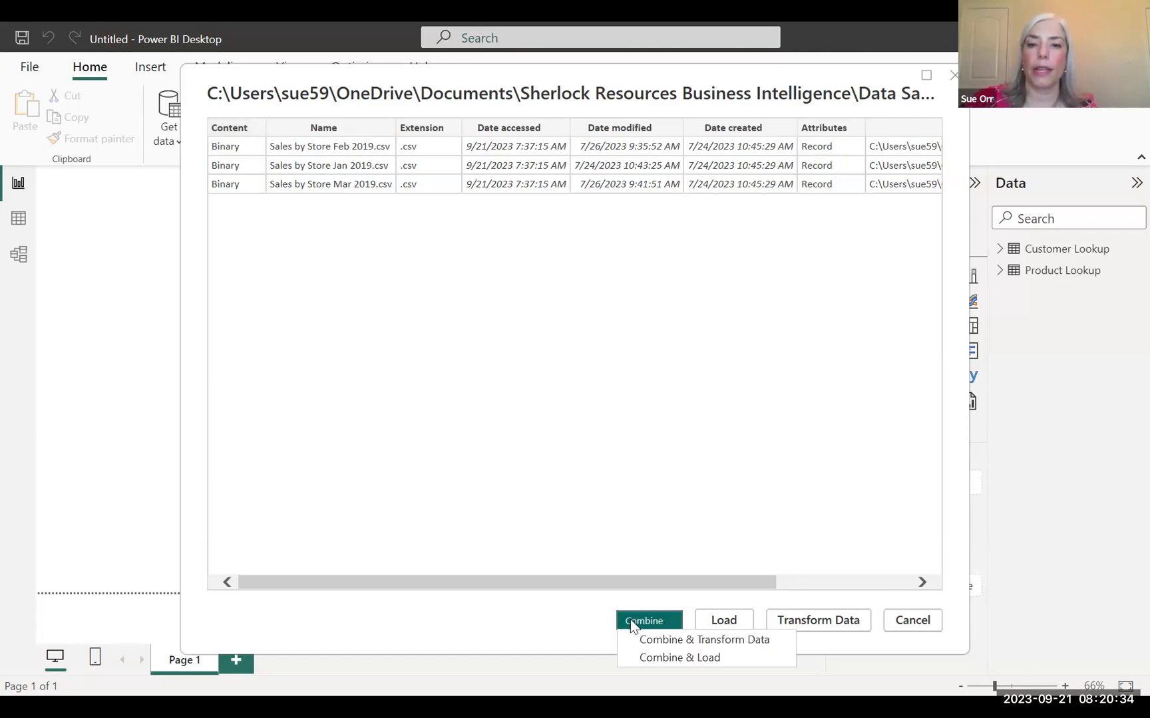
pyautogui.click(659, 658)
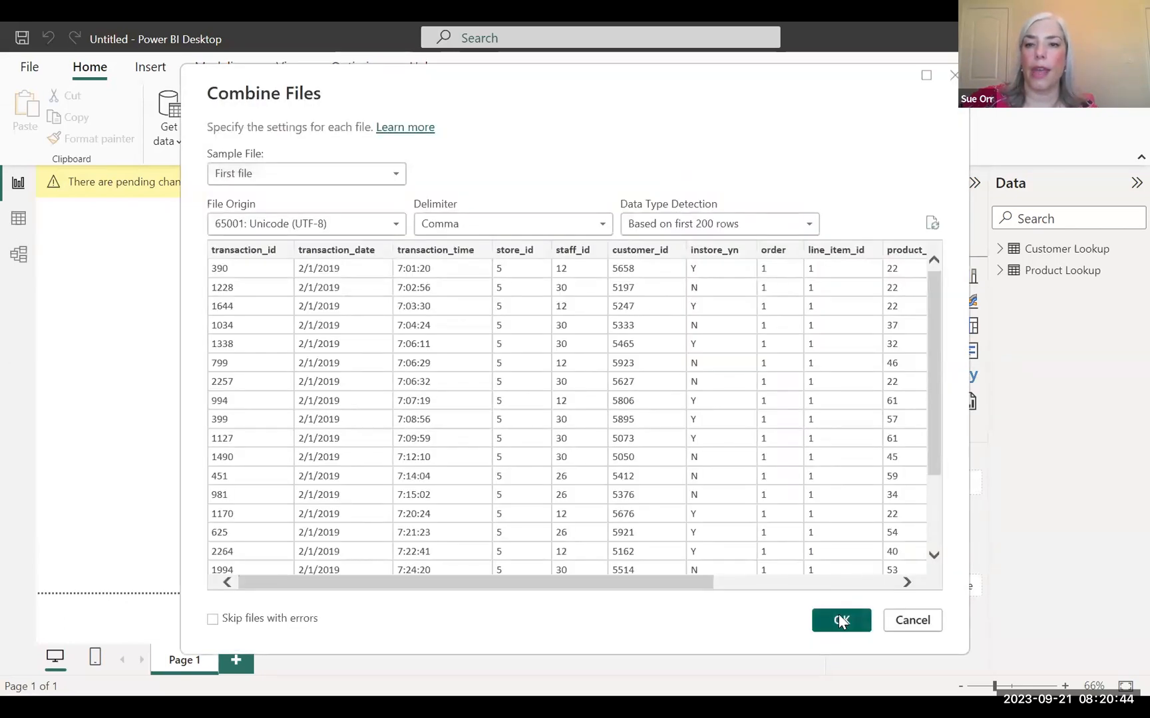
pyautogui.click(841, 620)
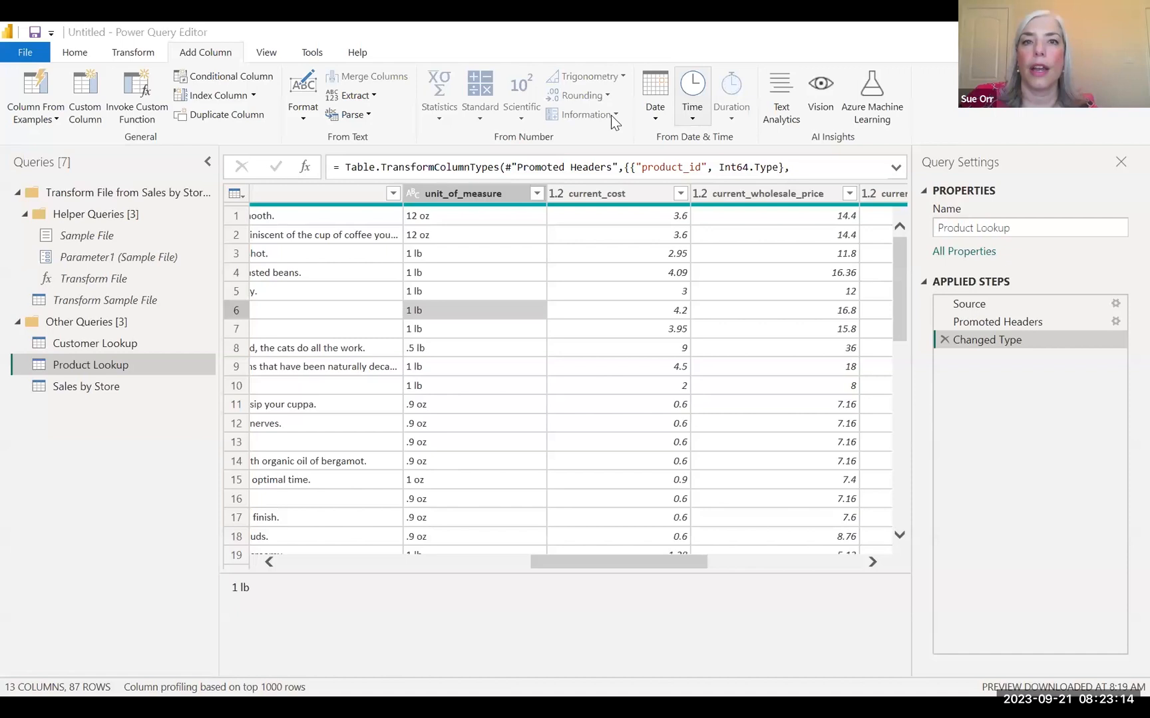
# Step: Remove the Revenue column from the Sales by Store query
pyautogui.moveTo(575, 563); pyautogui.dragTo(322, 560)
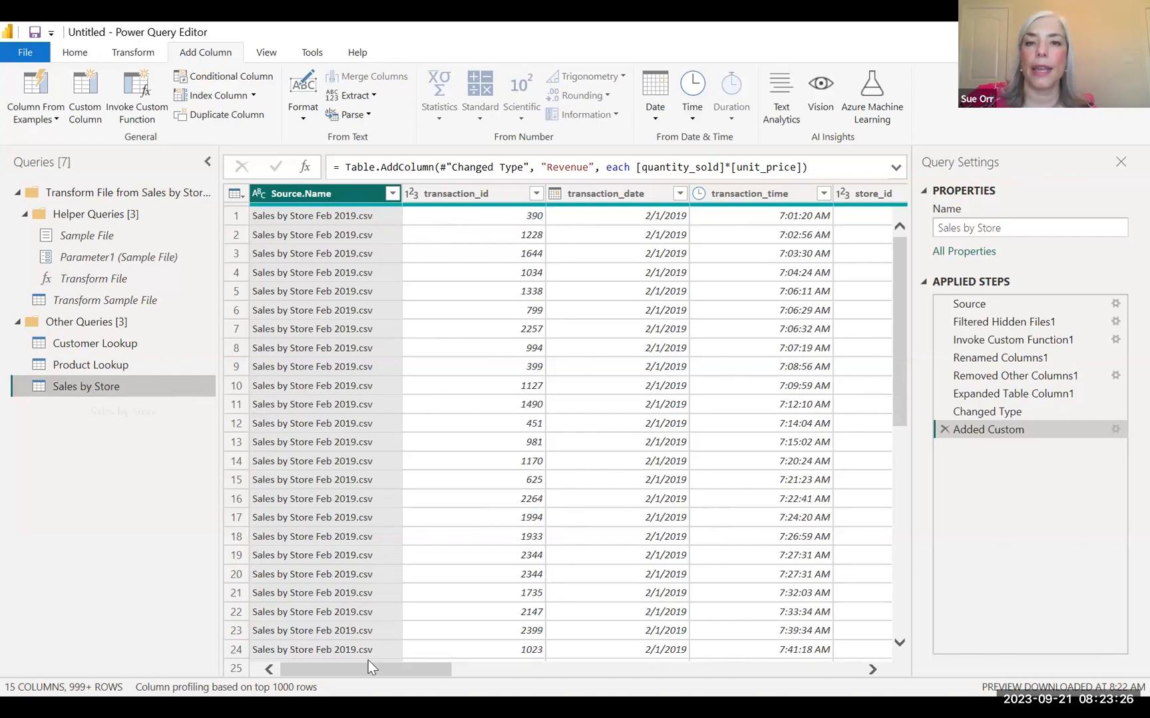
pyautogui.moveTo(335, 672); pyautogui.dragTo(789, 676)
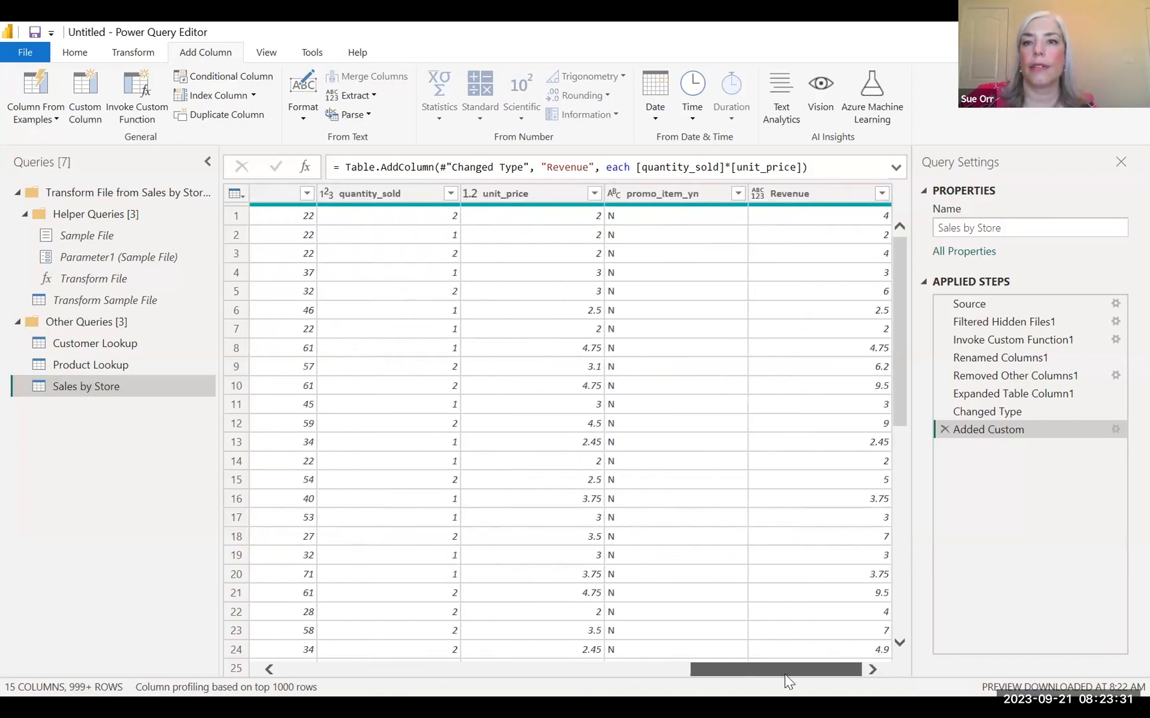
pyautogui.rightClick(820, 190)
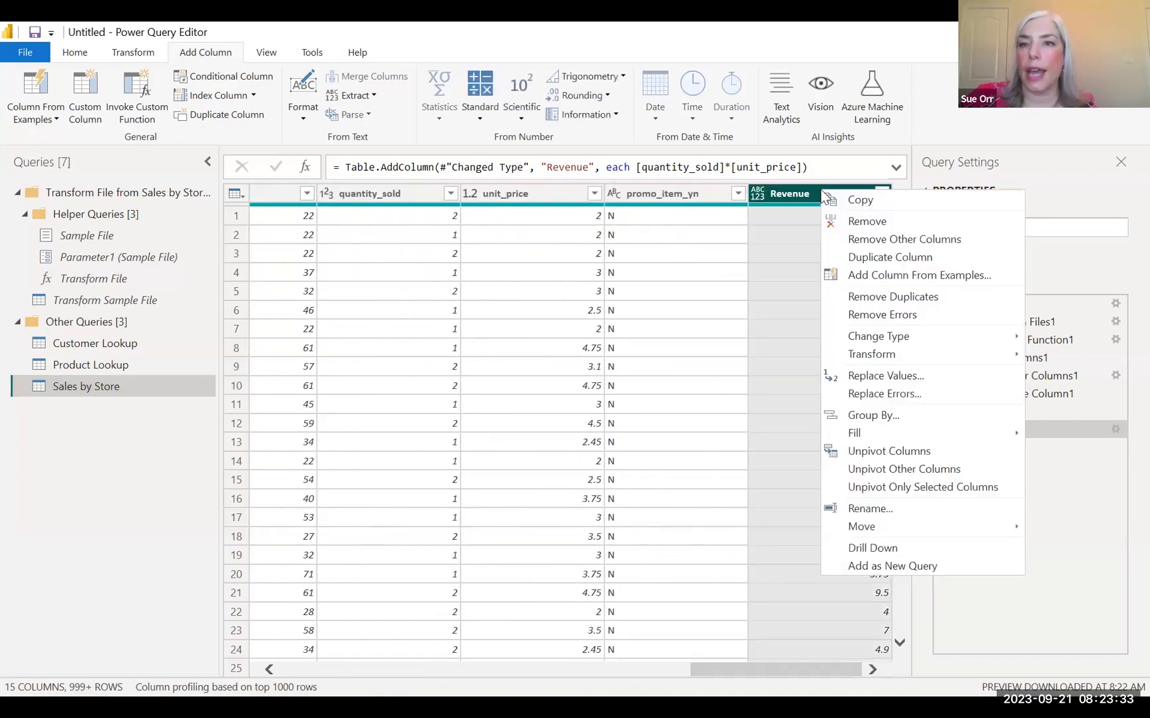
pyautogui.click(857, 222)
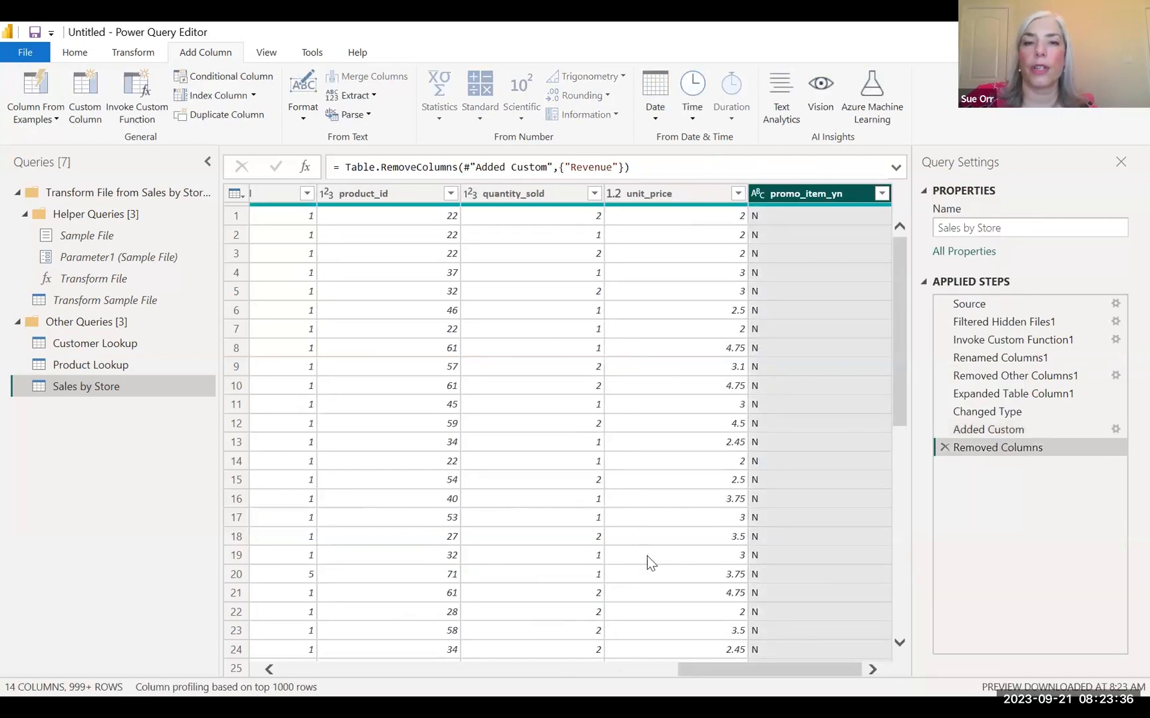
pyautogui.moveTo(744, 672); pyautogui.dragTo(807, 679)
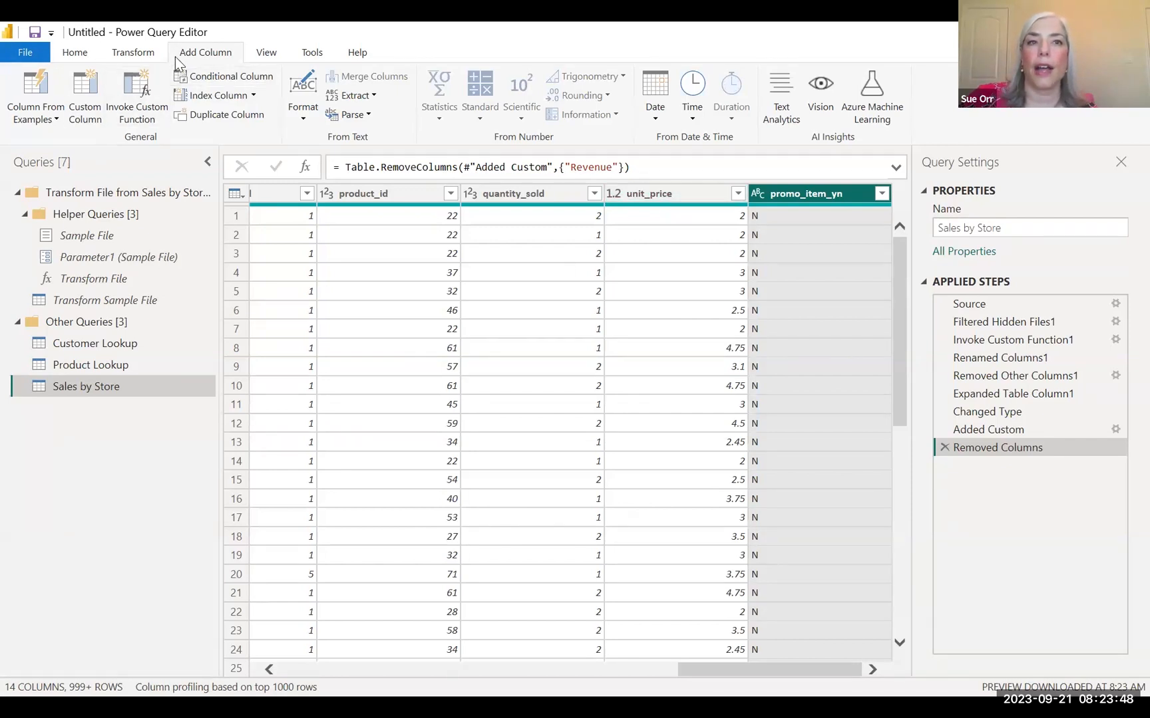
pyautogui.click(77, 52)
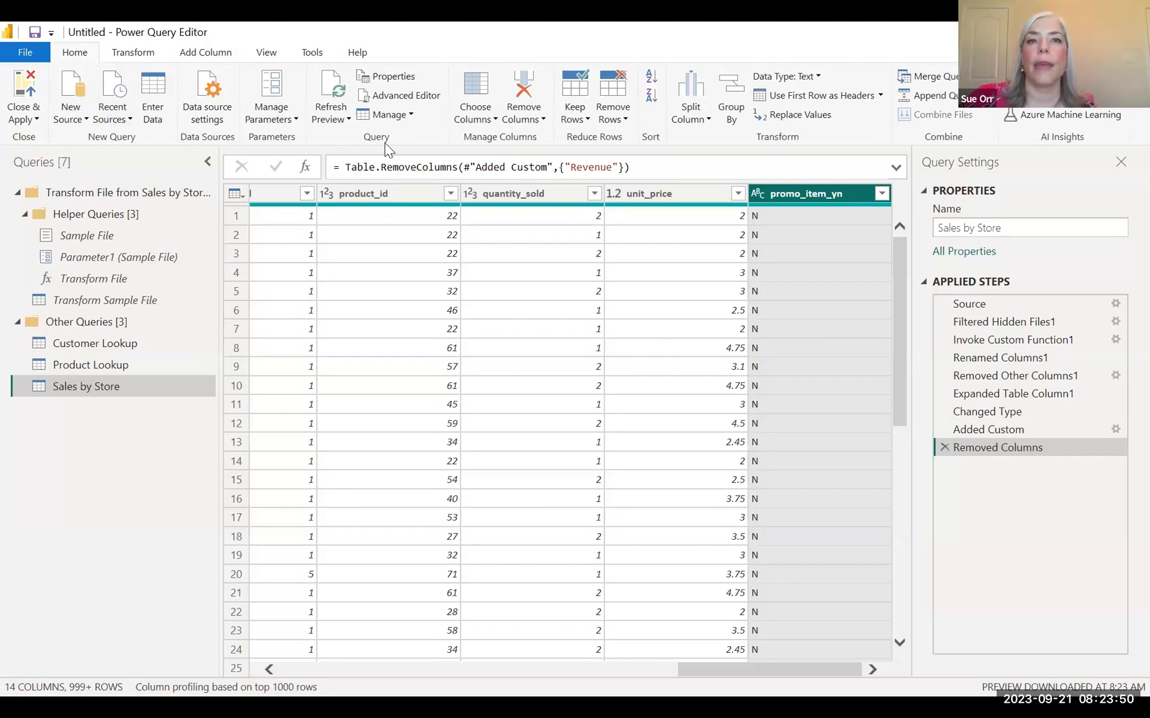
# Step: Add a custom column named Revenue to the Sales by Store query with the formula [quantity_sold]*[unit_price]
pyautogui.click(179, 55)
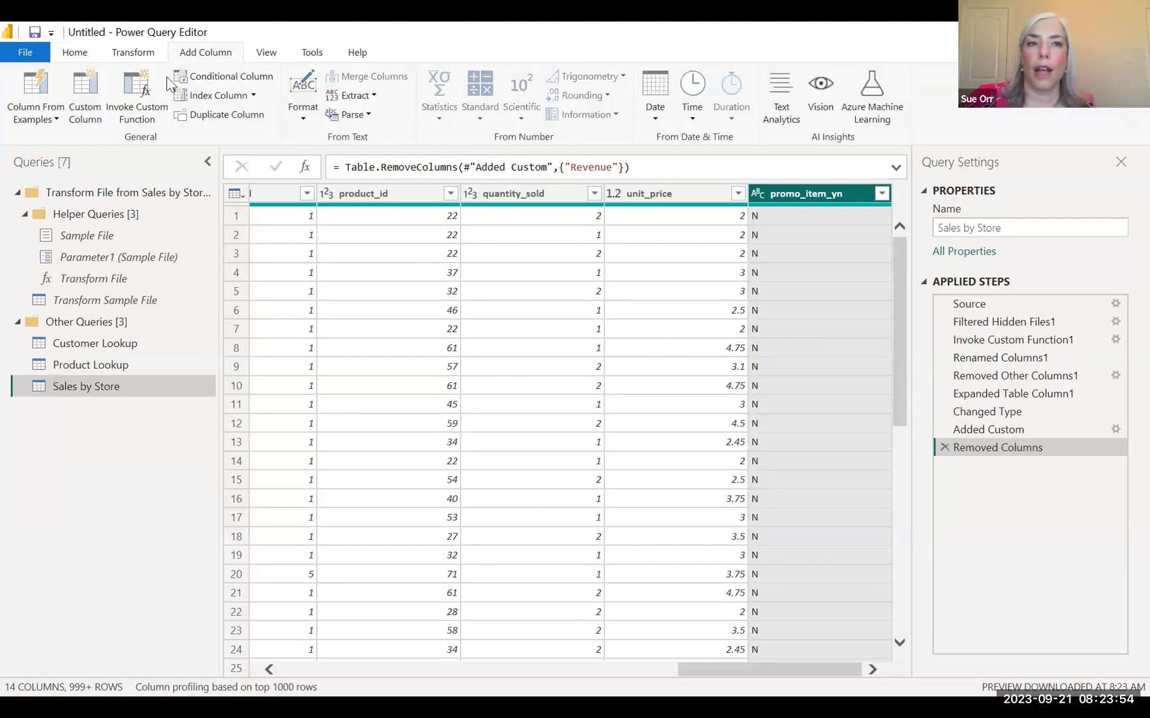
pyautogui.click(83, 101)
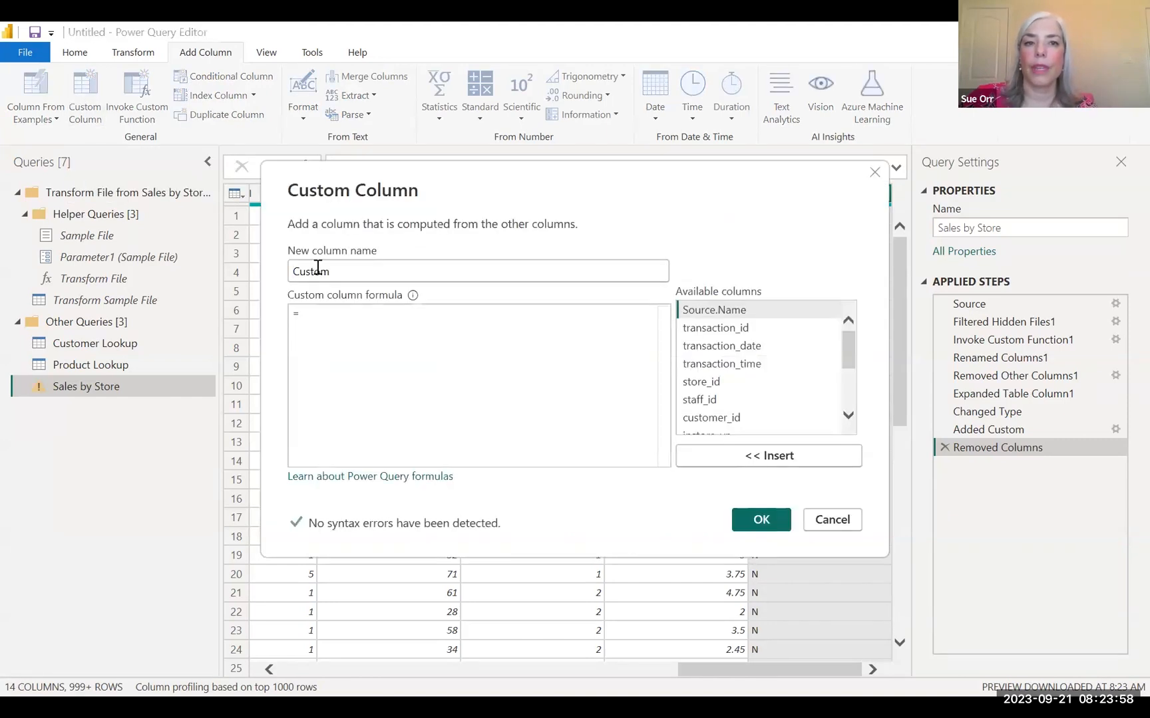
pyautogui.doubleClick(318, 271)
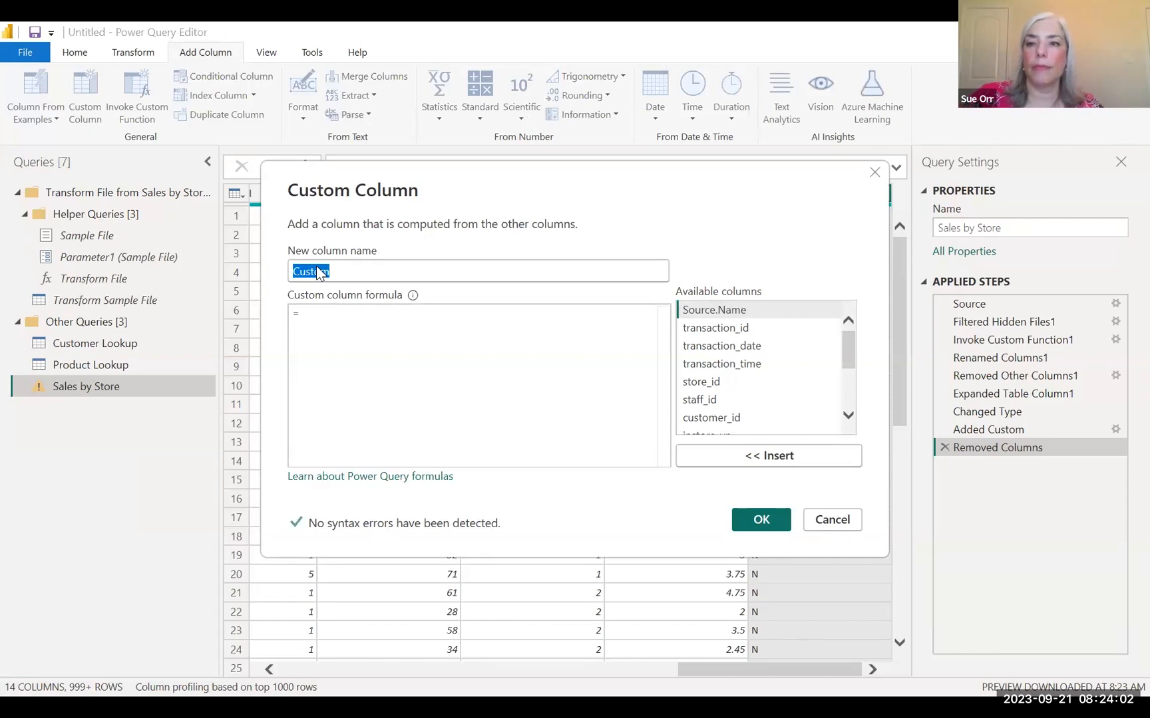
pyautogui.write('Revenue')
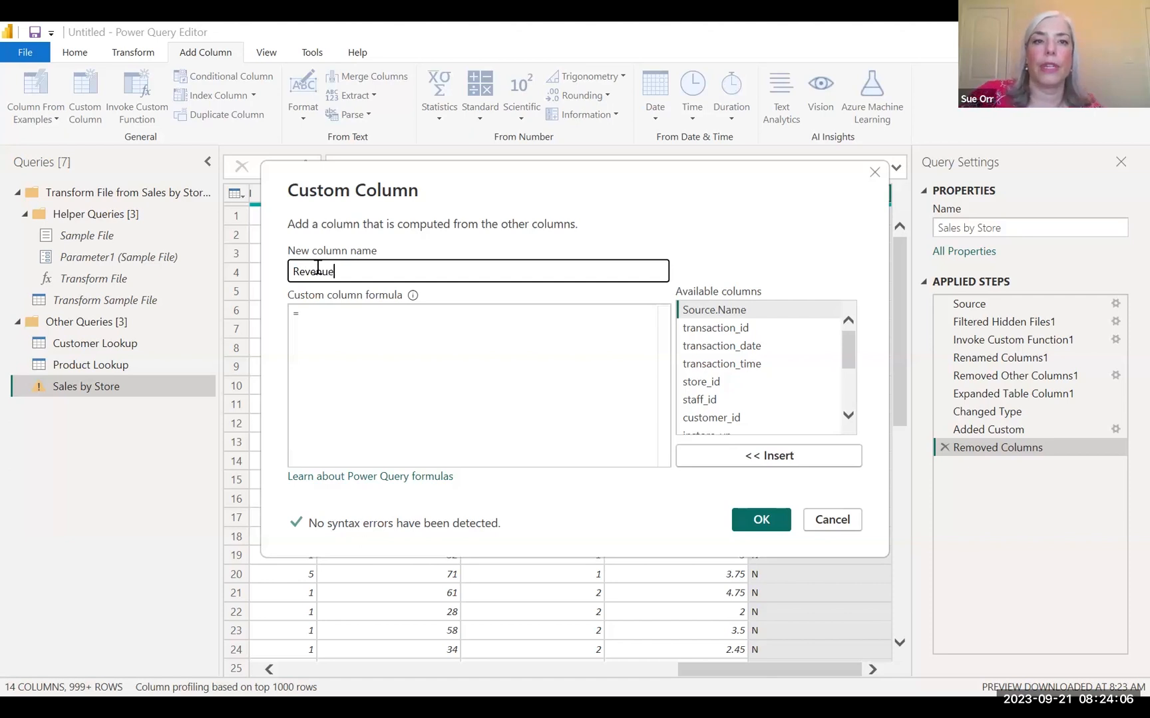
pyautogui.click(324, 311)
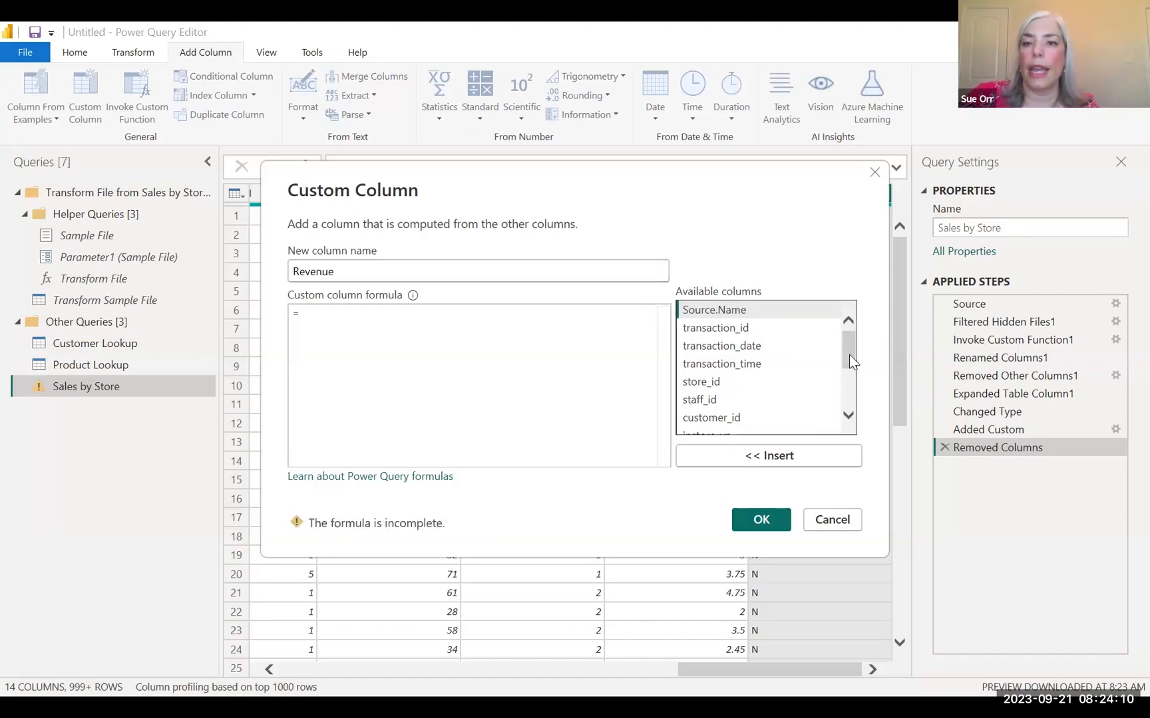
pyautogui.moveTo(849, 355); pyautogui.dragTo(849, 388)
pyautogui.click(711, 390)
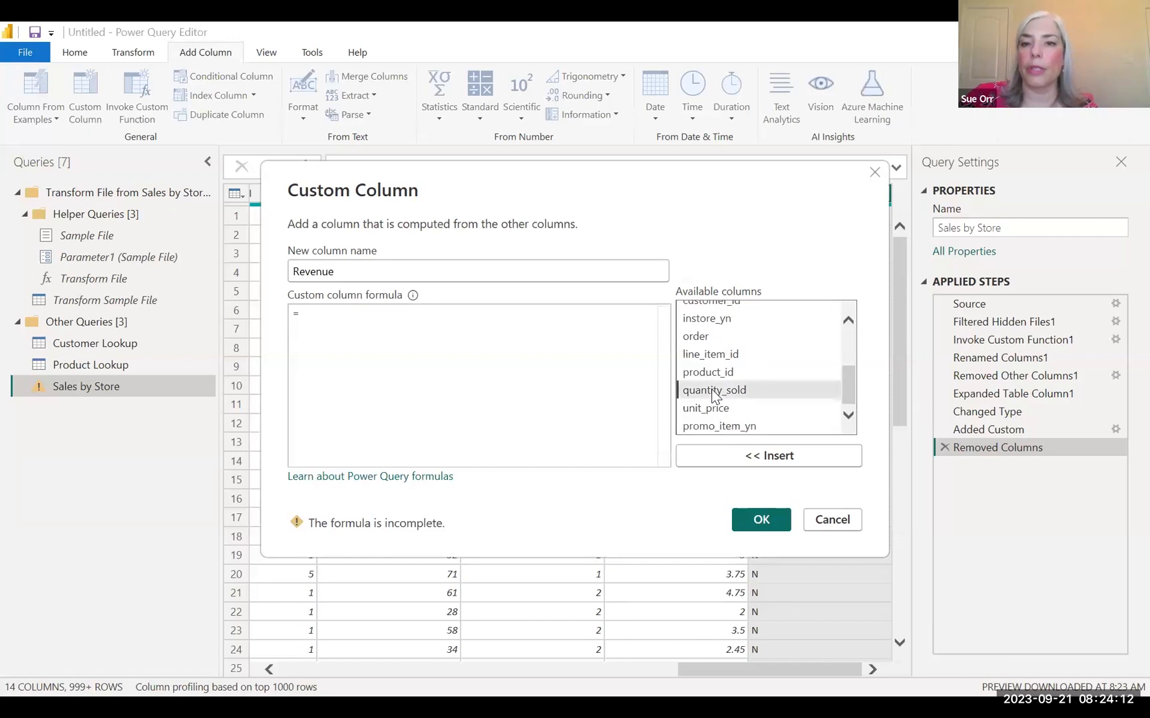
pyautogui.click(767, 457)
pyautogui.write('*')
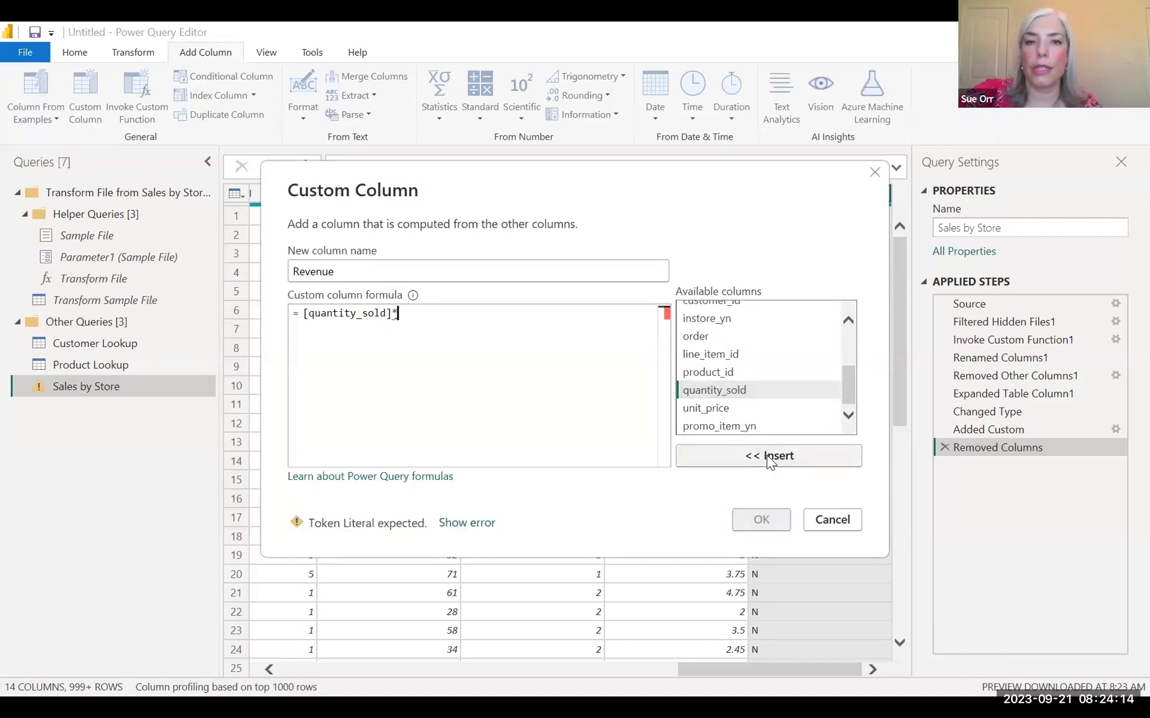
pyautogui.click(718, 406)
pyautogui.click(786, 456)
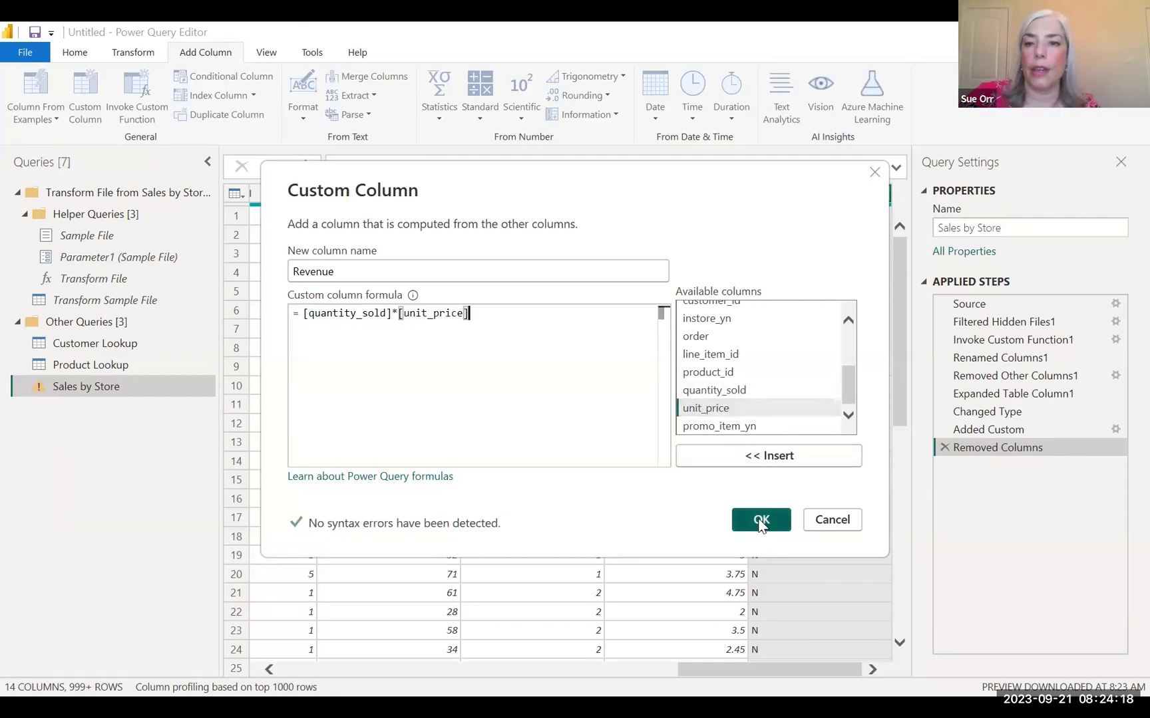
pyautogui.click(760, 520)
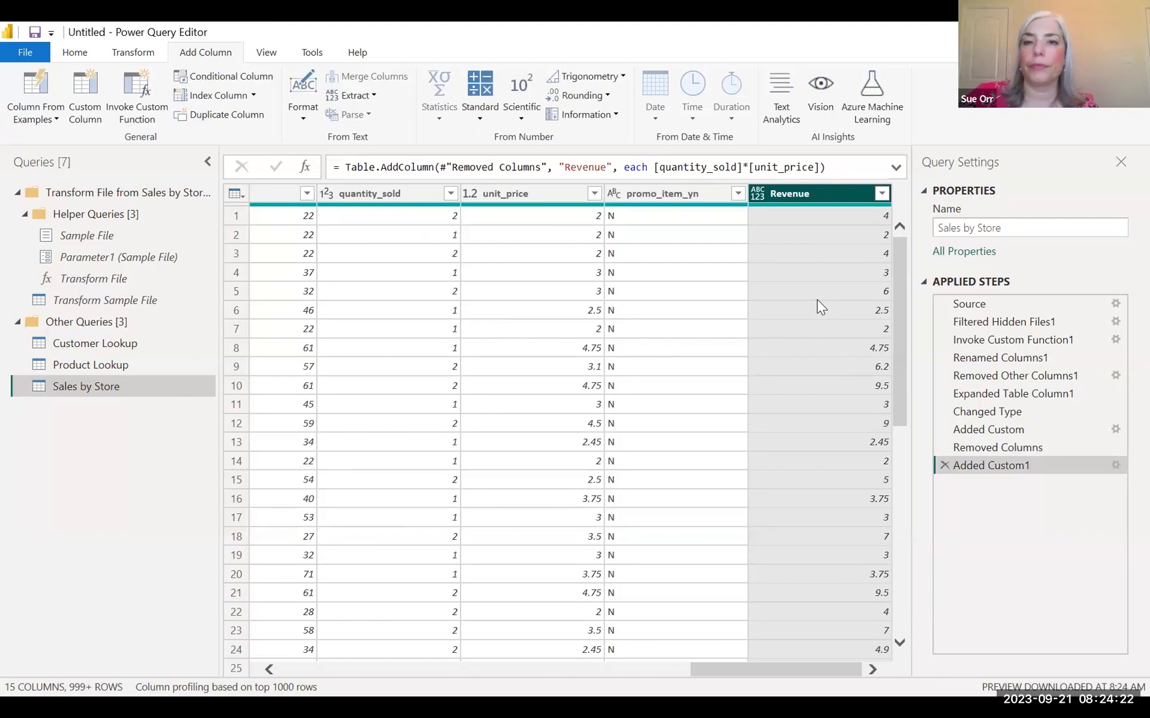
# Step: Look through the Product Lookup query's columns for the product cost and price fields
pyautogui.moveTo(742, 671); pyautogui.dragTo(710, 671)
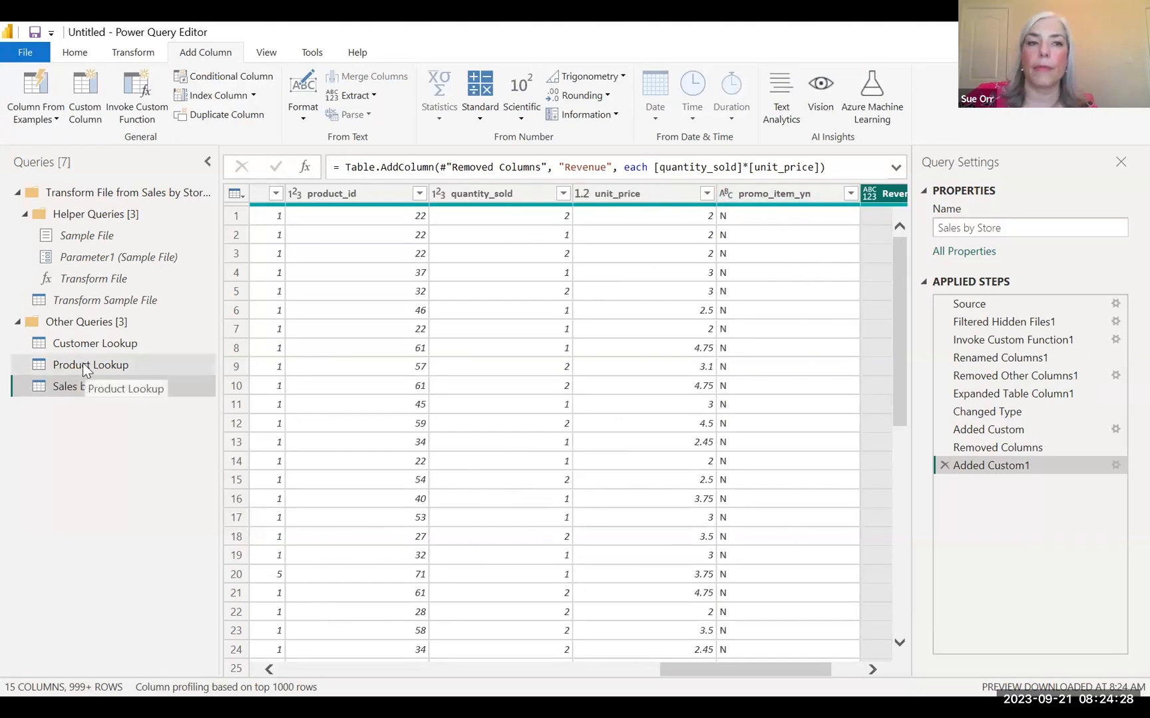
pyautogui.click(64, 365)
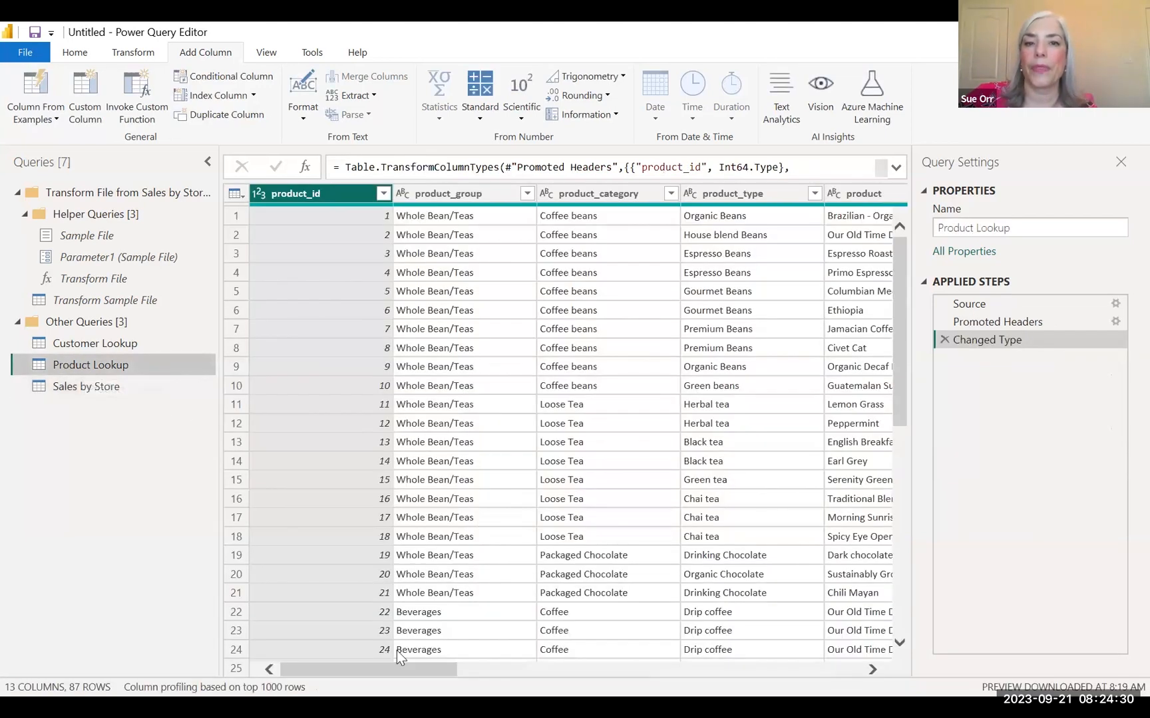
pyautogui.moveTo(359, 667); pyautogui.dragTo(609, 671)
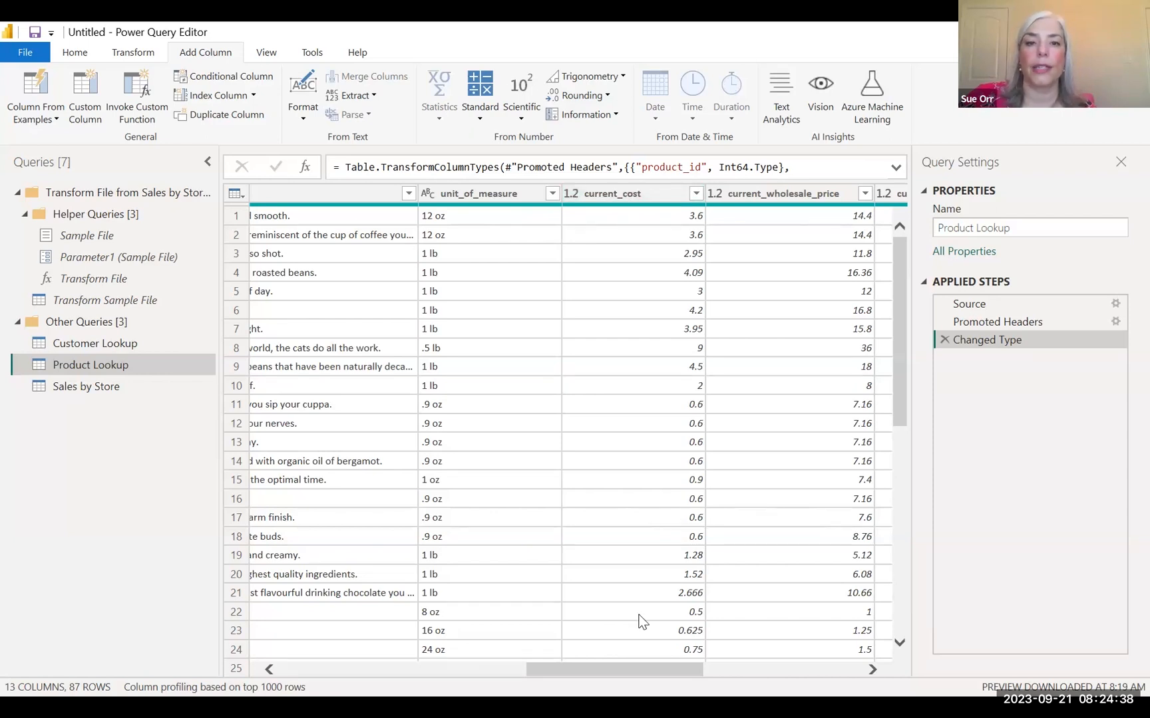
pyautogui.moveTo(588, 668); pyautogui.dragTo(342, 669)
# Step: Merge the Sales by Store query with Product Lookup, matching on product_id with a Left Outer join
pyautogui.click(85, 387)
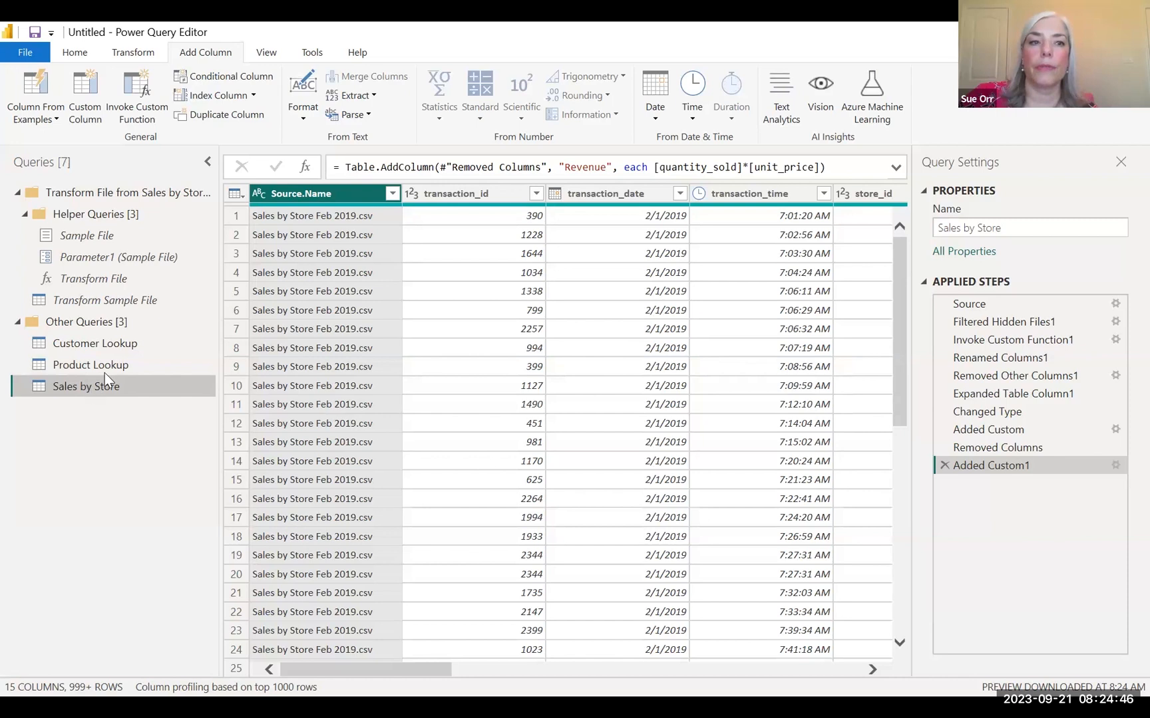
pyautogui.click(75, 55)
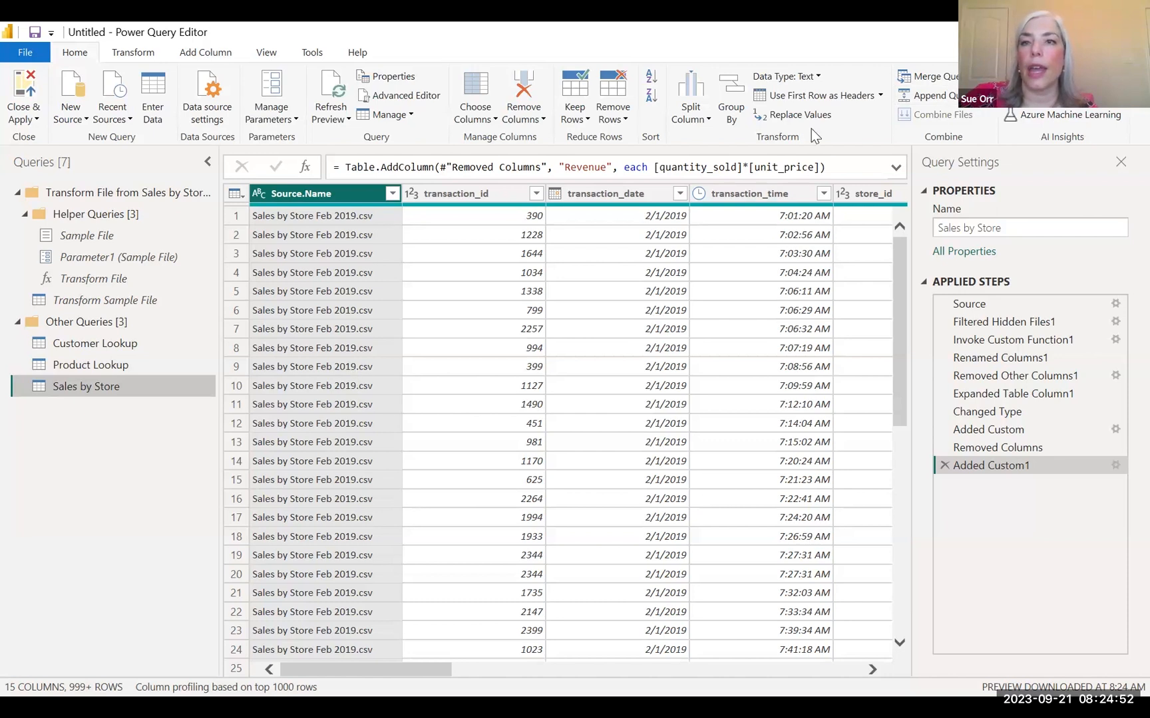
pyautogui.click(953, 99)
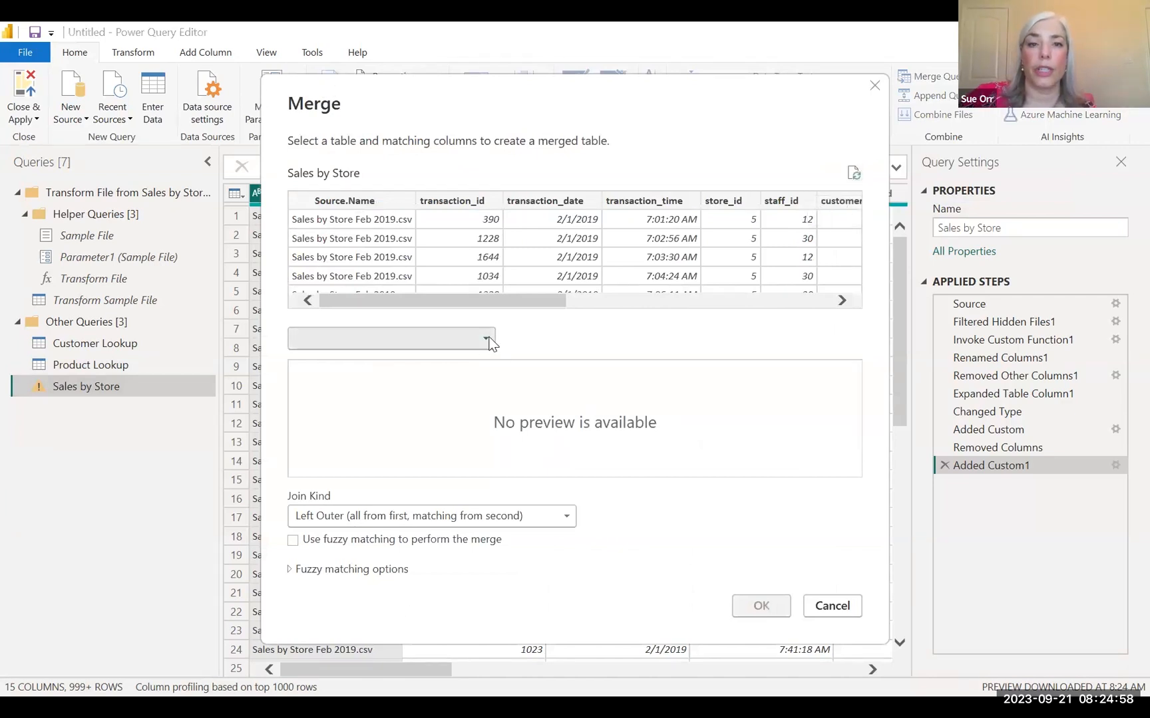
pyautogui.click(480, 338)
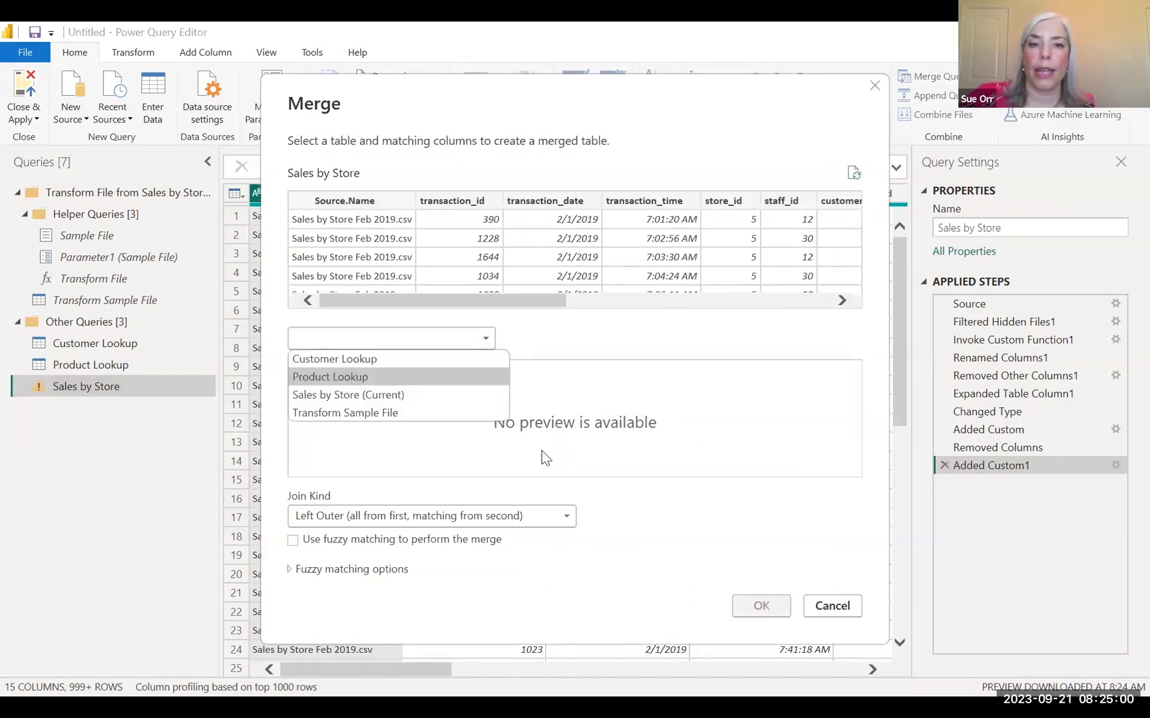
pyautogui.click(352, 381)
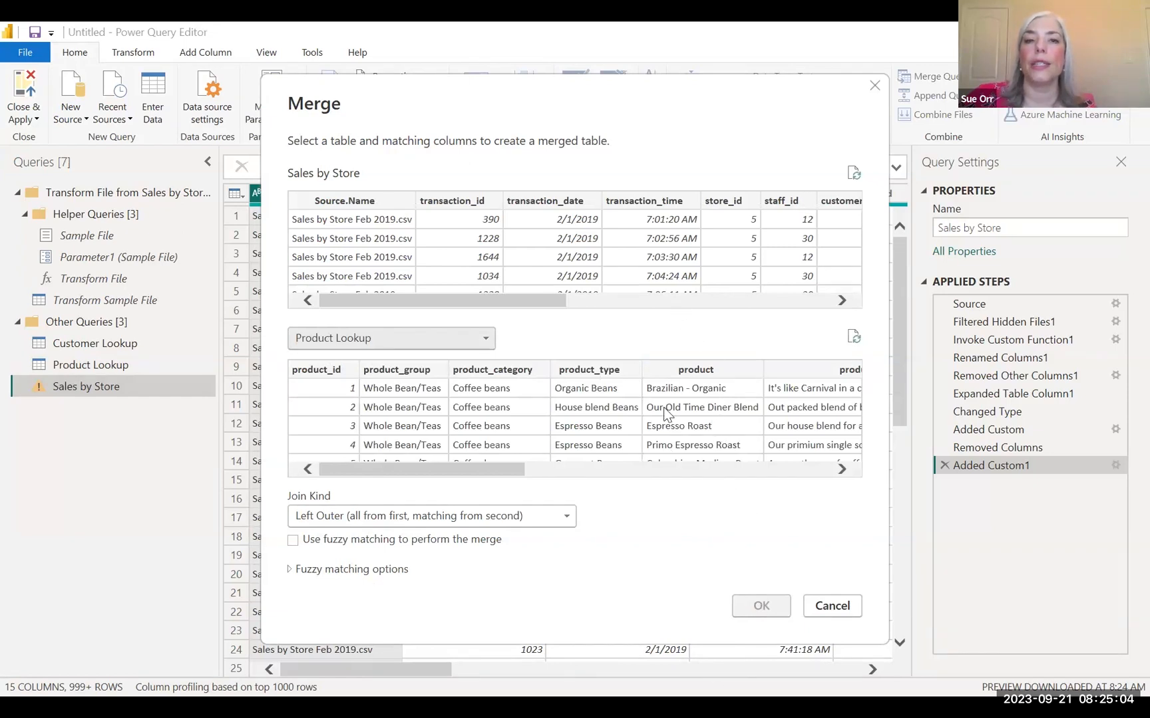
pyautogui.click(326, 373)
pyautogui.moveTo(531, 301); pyautogui.dragTo(815, 300)
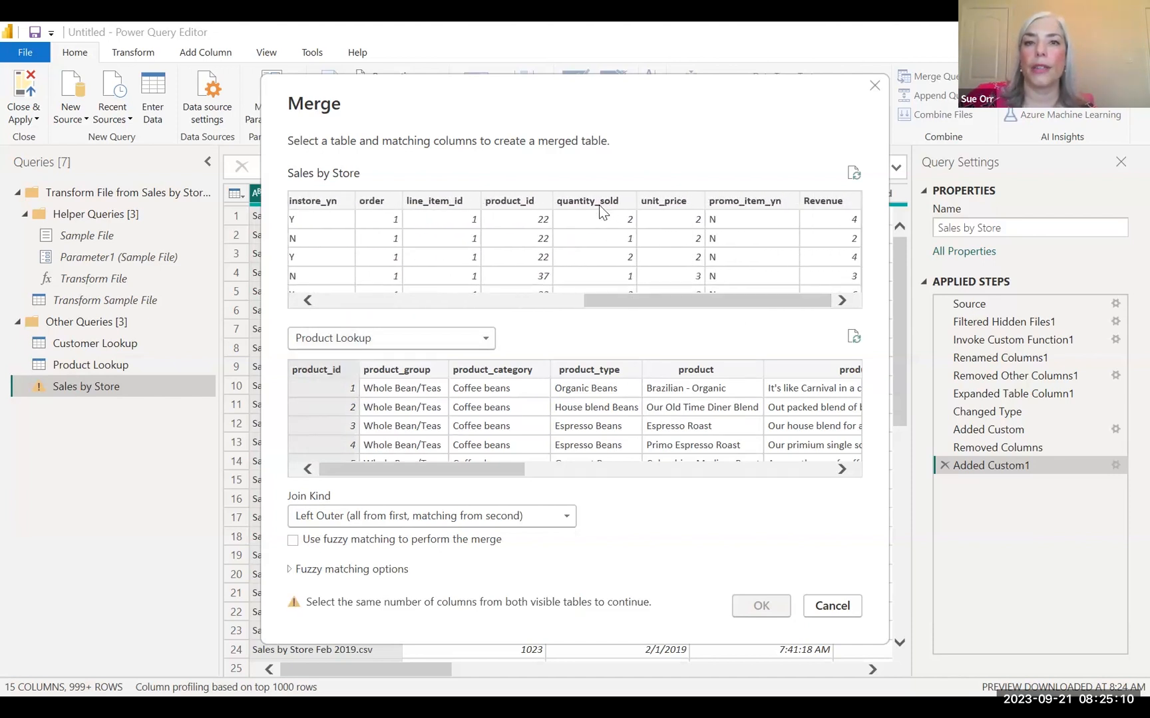
pyautogui.click(516, 198)
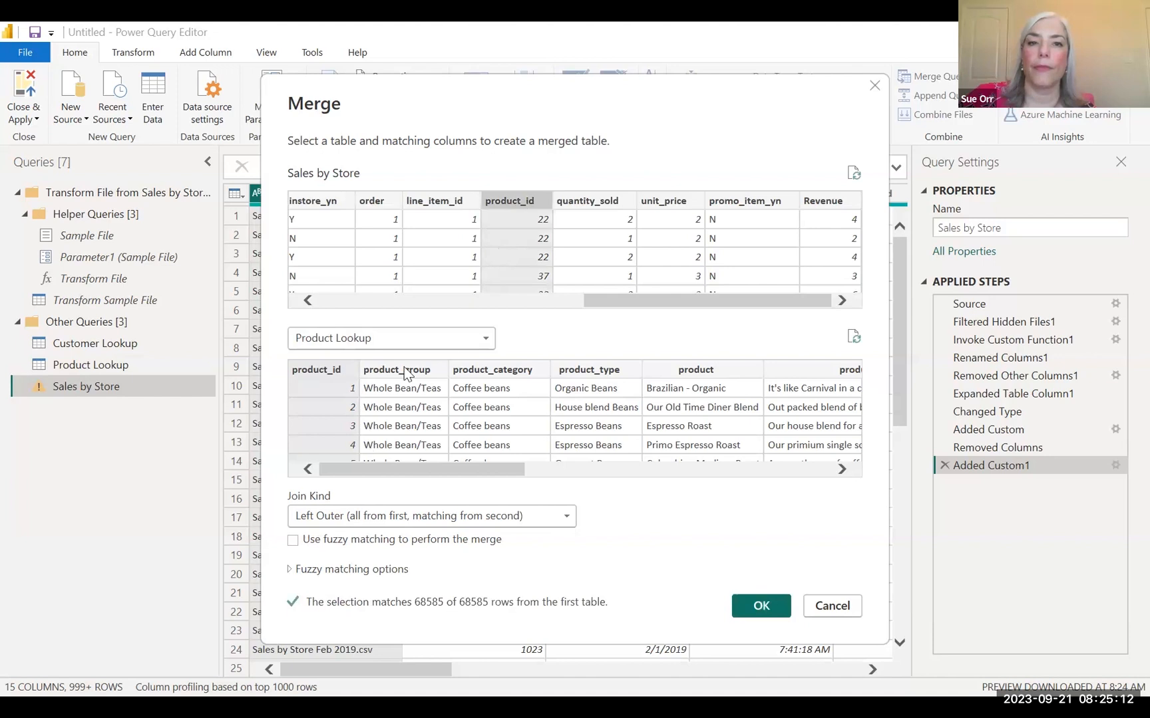
pyautogui.click(760, 607)
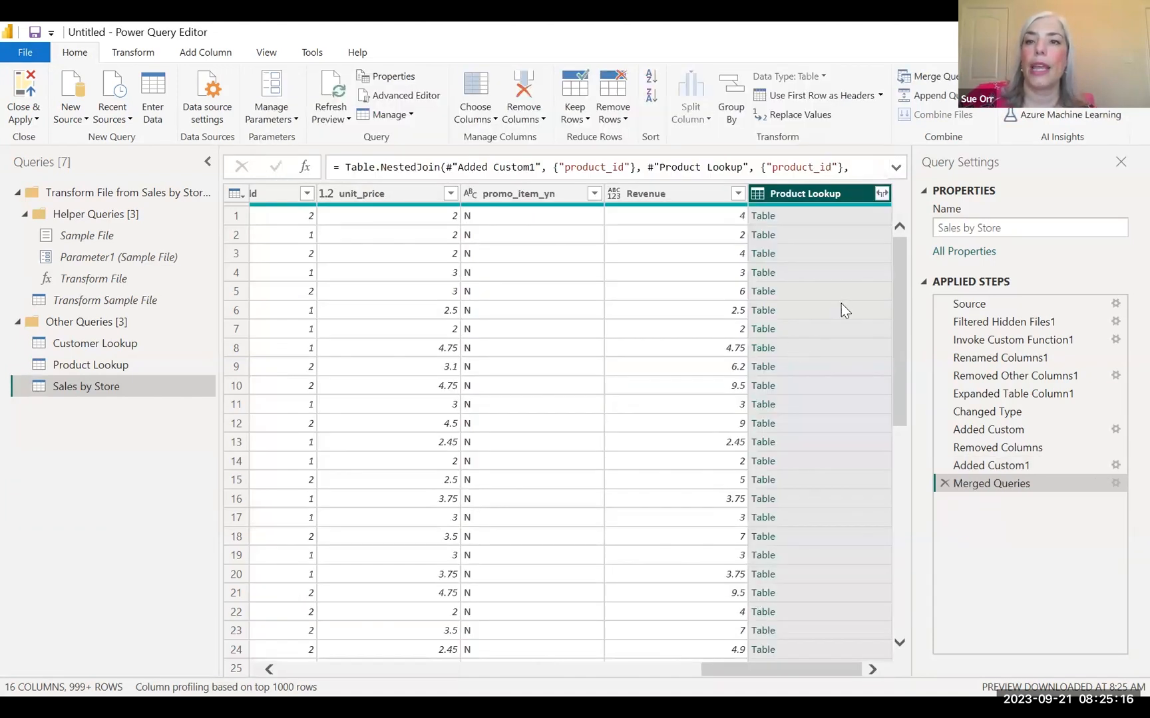
# Step: Expand the merged Product Lookup column to only current_cost, using the original column name as prefix
pyautogui.click(882, 193)
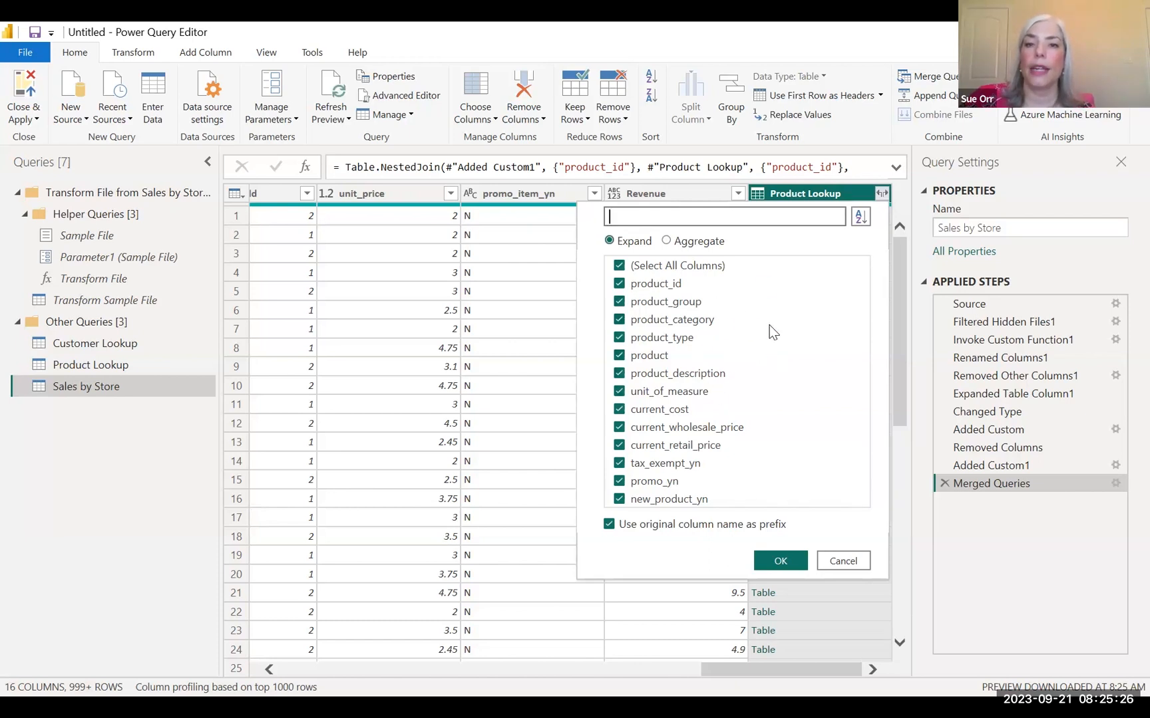
pyautogui.click(637, 267)
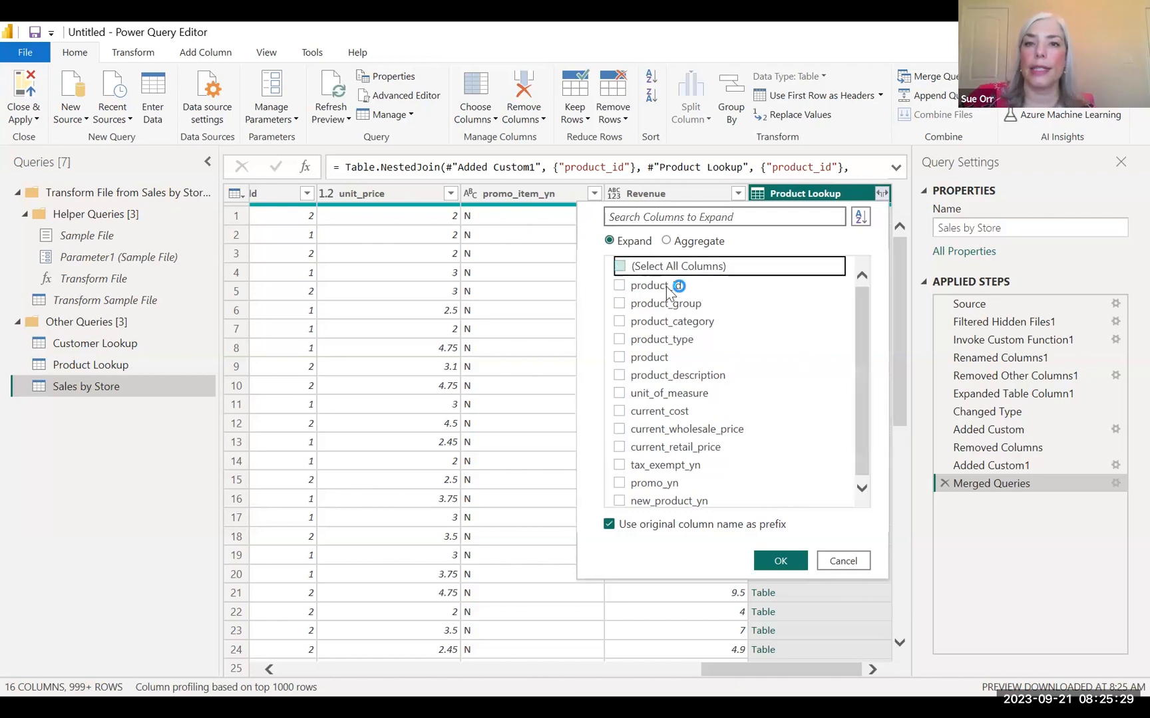
pyautogui.click(619, 410)
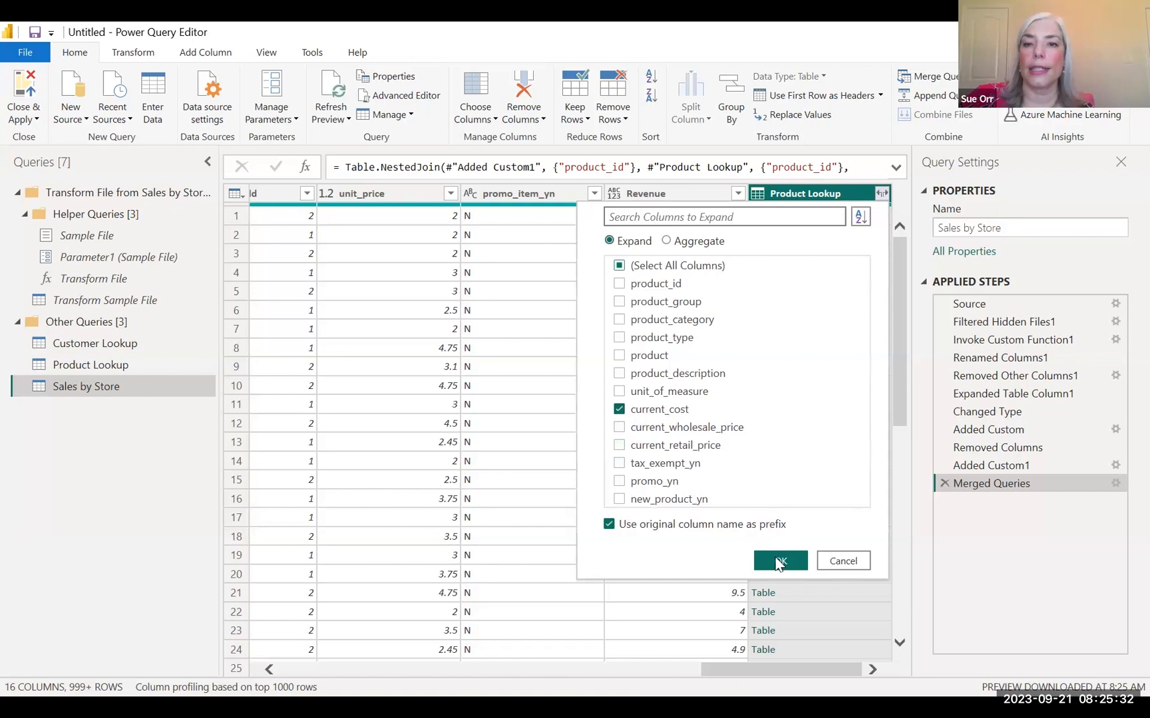
pyautogui.click(777, 562)
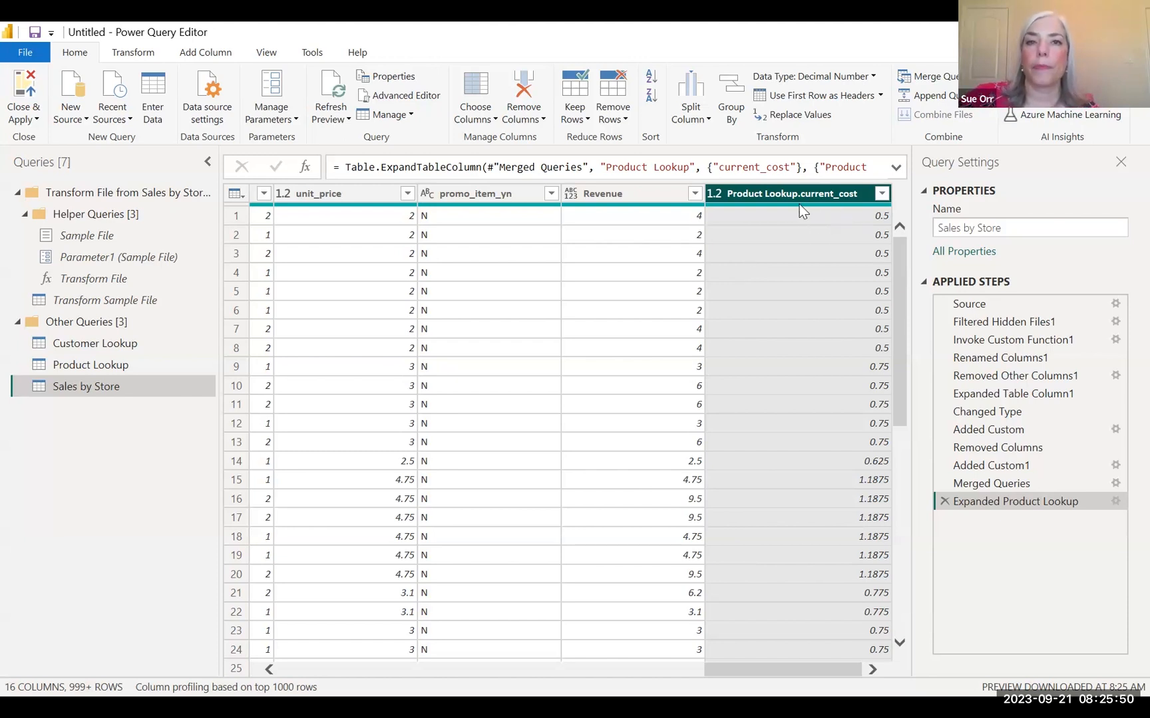
# Step: Create a new custom column in Sales by Store and name it Total Cost
pyautogui.click(175, 54)
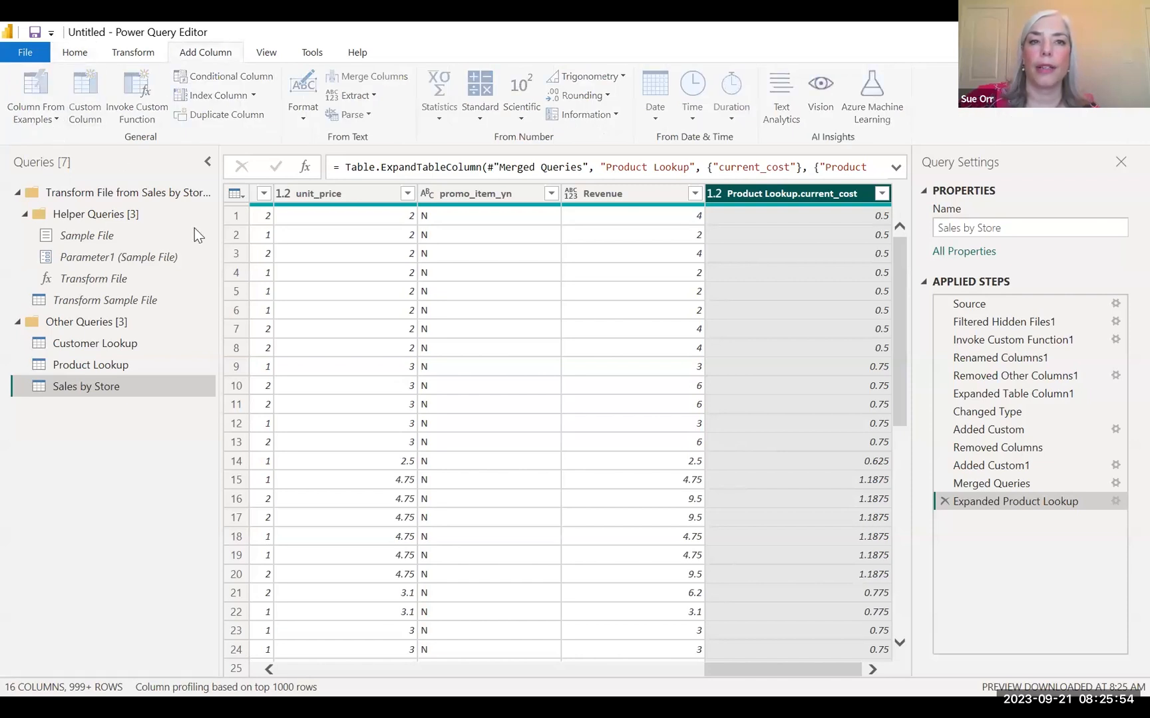
pyautogui.doubleClick(319, 268)
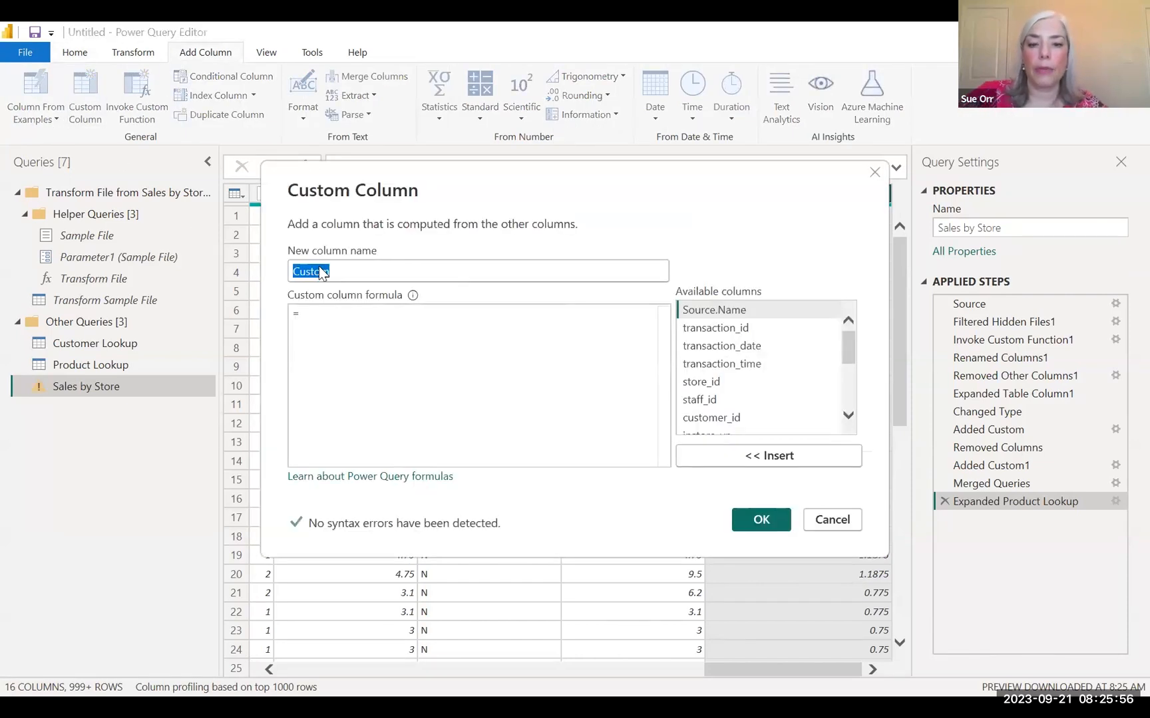
pyautogui.write('Total Cost')
# Step: Define the Total Cost column as [Product Lookup.current_cost]*[quantity_sold] and add it to Sales by Store
pyautogui.click(393, 311)
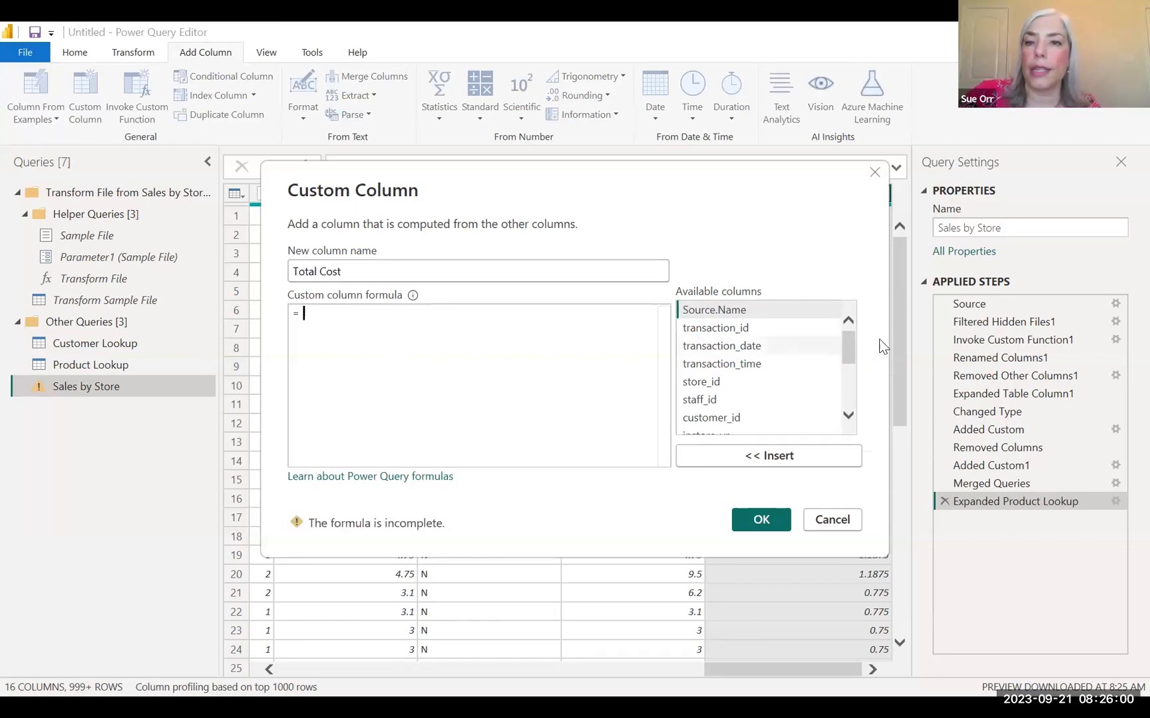
pyautogui.scroll(-3, 854, 341)
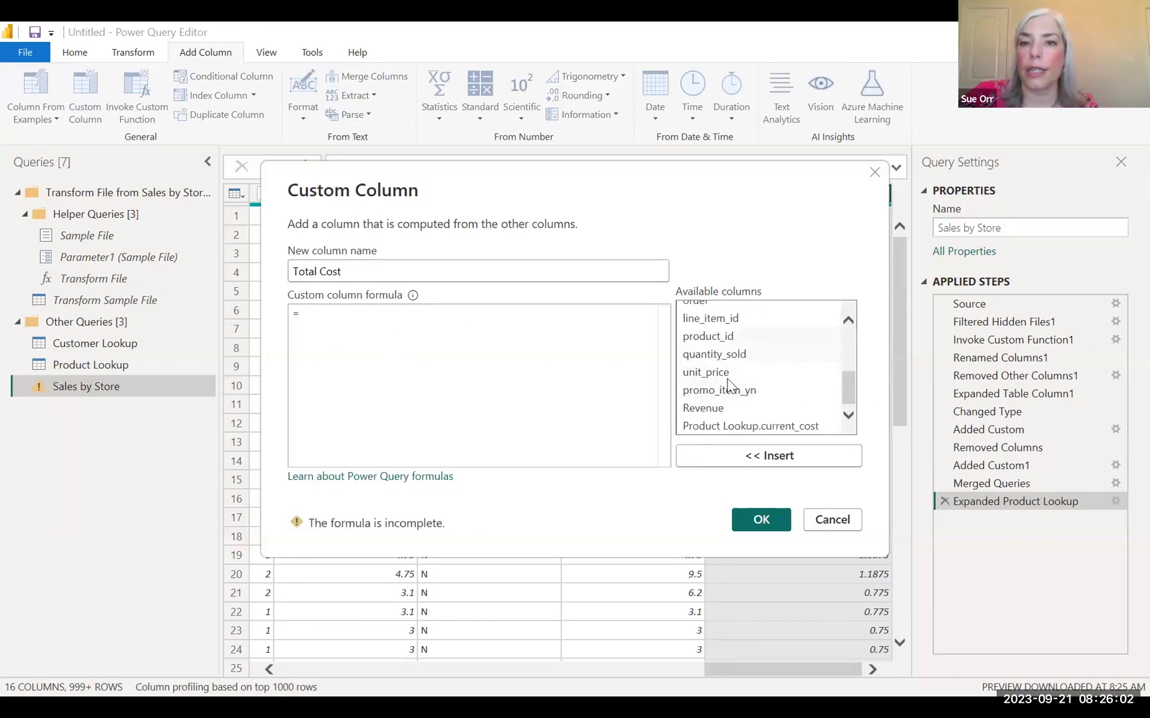
pyautogui.scroll(1, 781, 386)
pyautogui.scroll(-1, 781, 386)
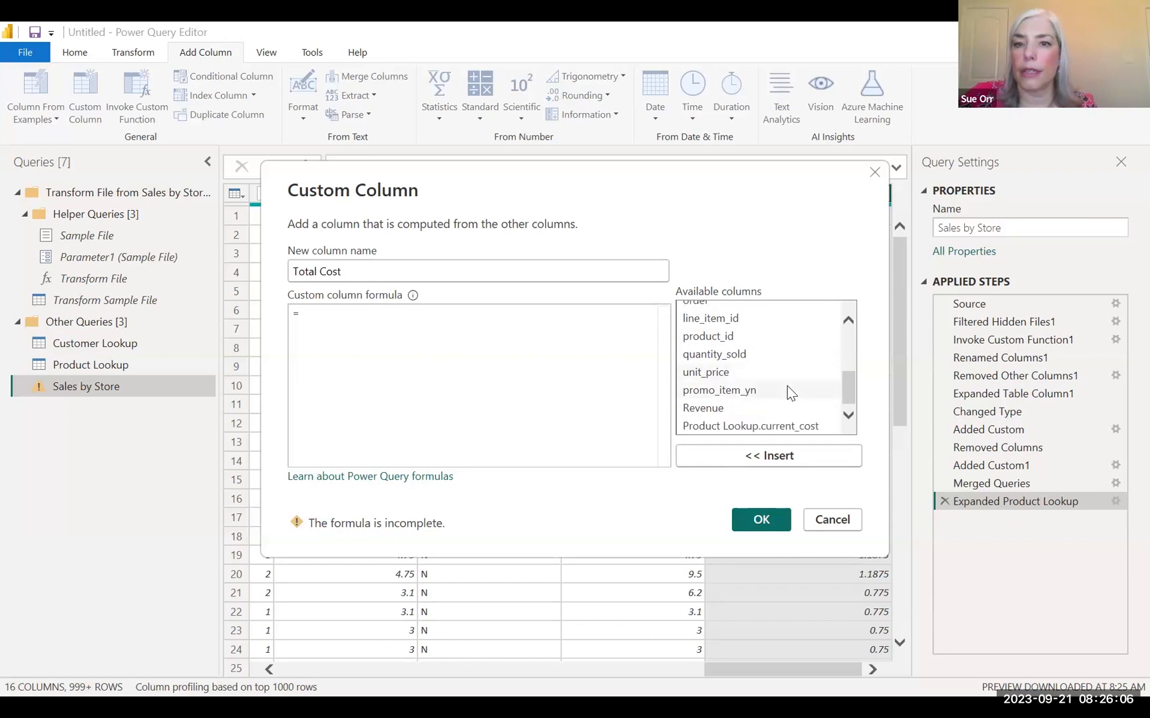
pyautogui.scroll(5, 787, 385)
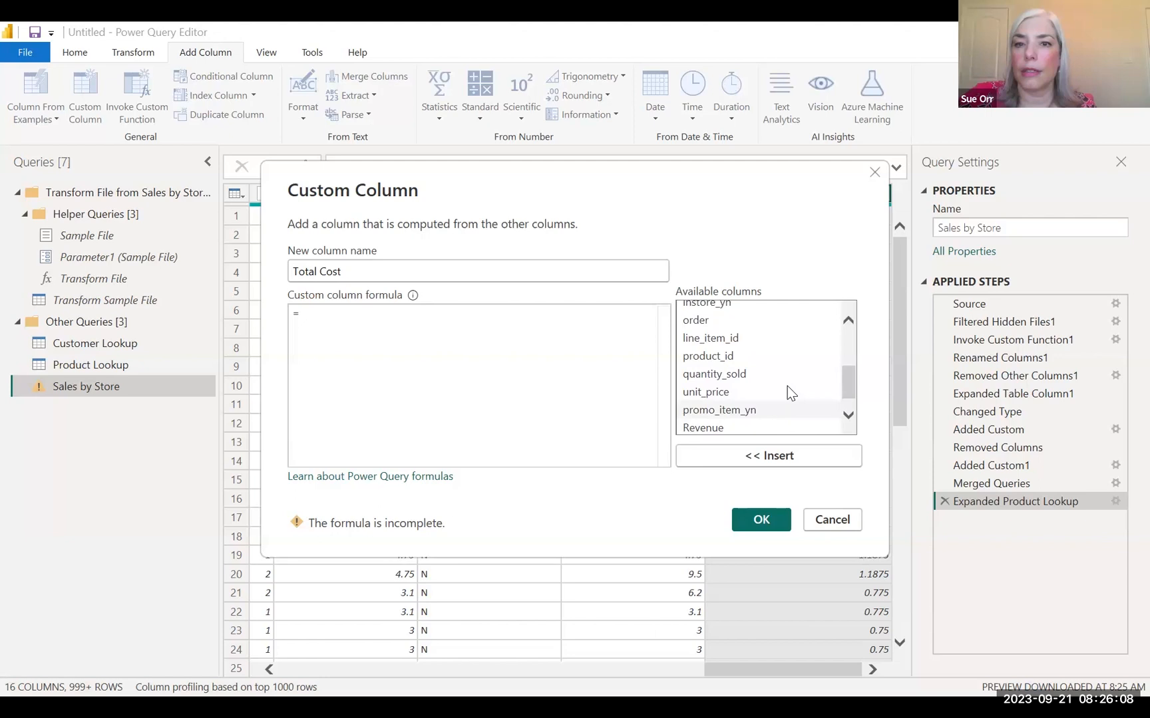
pyautogui.scroll(1, 790, 392)
pyautogui.scroll(-5, 790, 392)
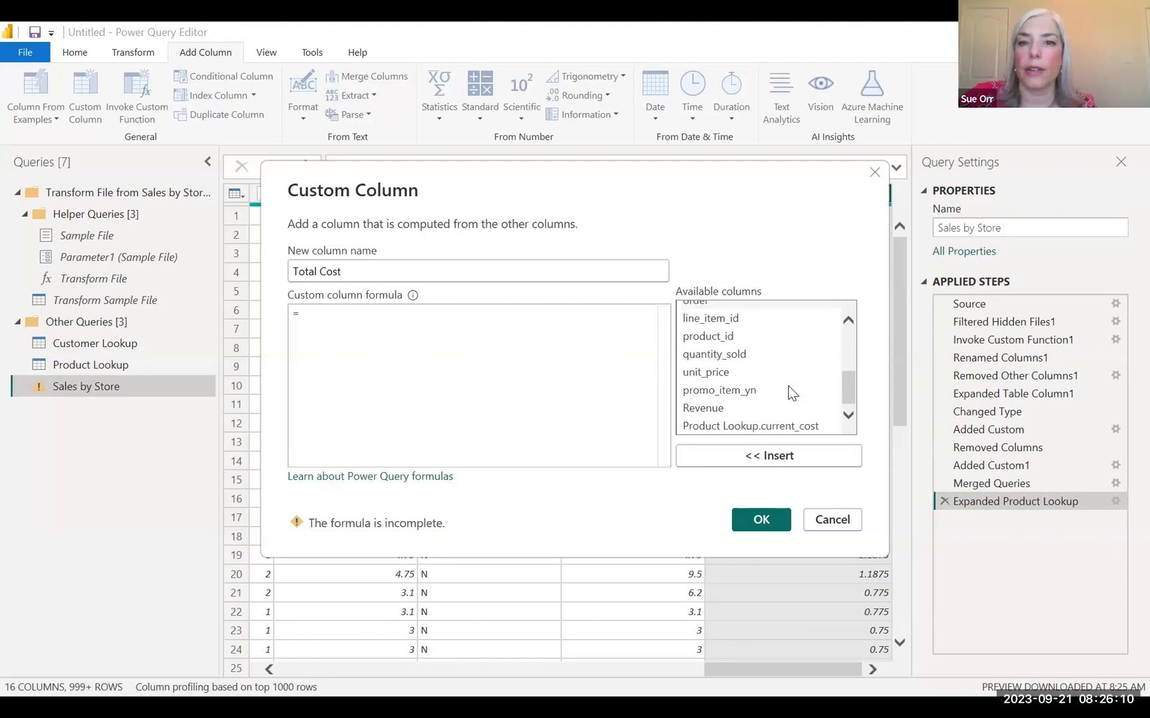
pyautogui.scroll(1, 791, 393)
pyautogui.scroll(-1, 791, 396)
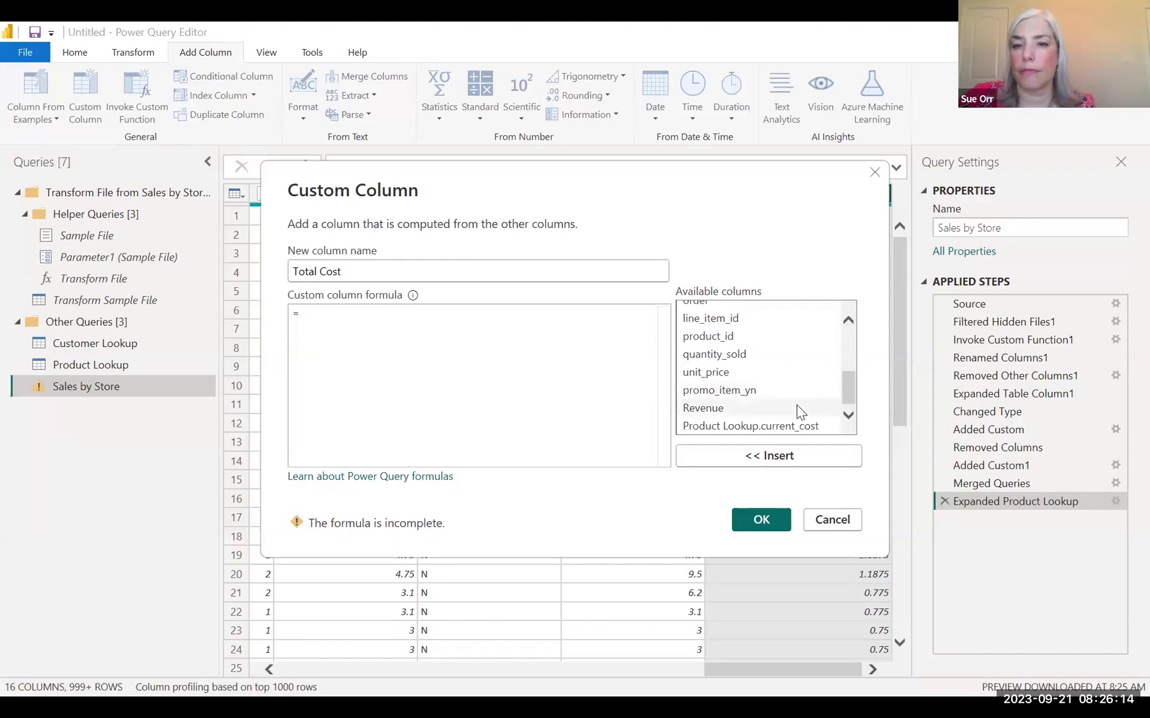
pyautogui.click(775, 427)
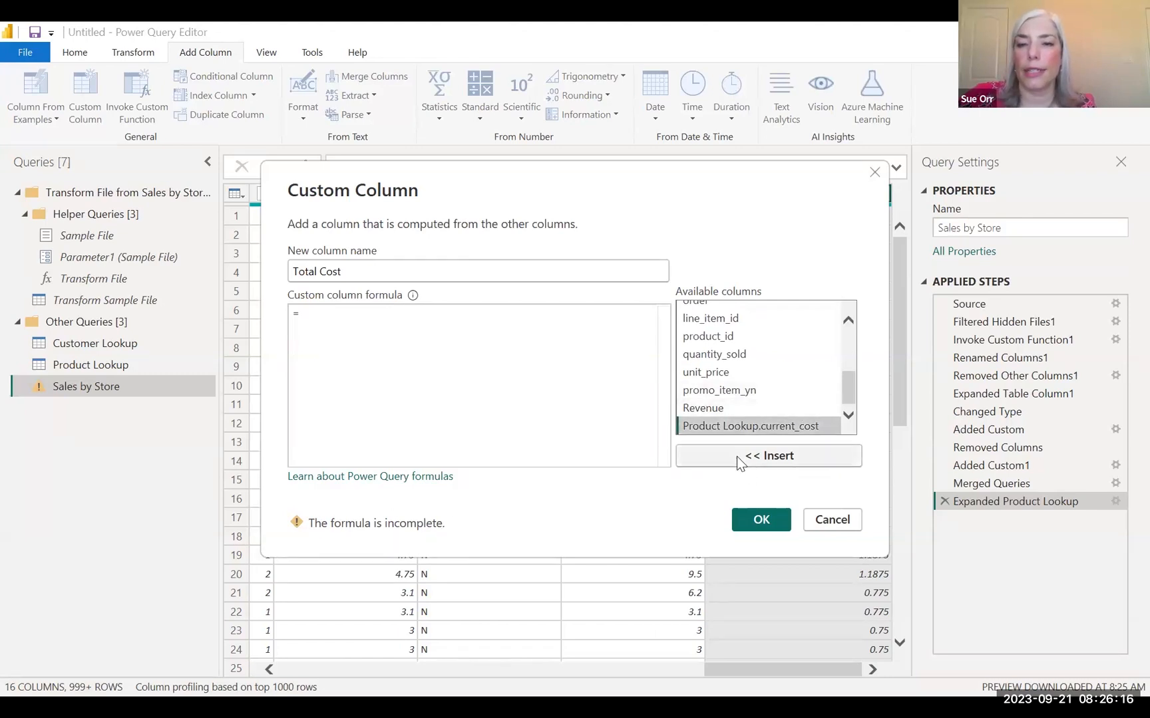
pyautogui.click(737, 456)
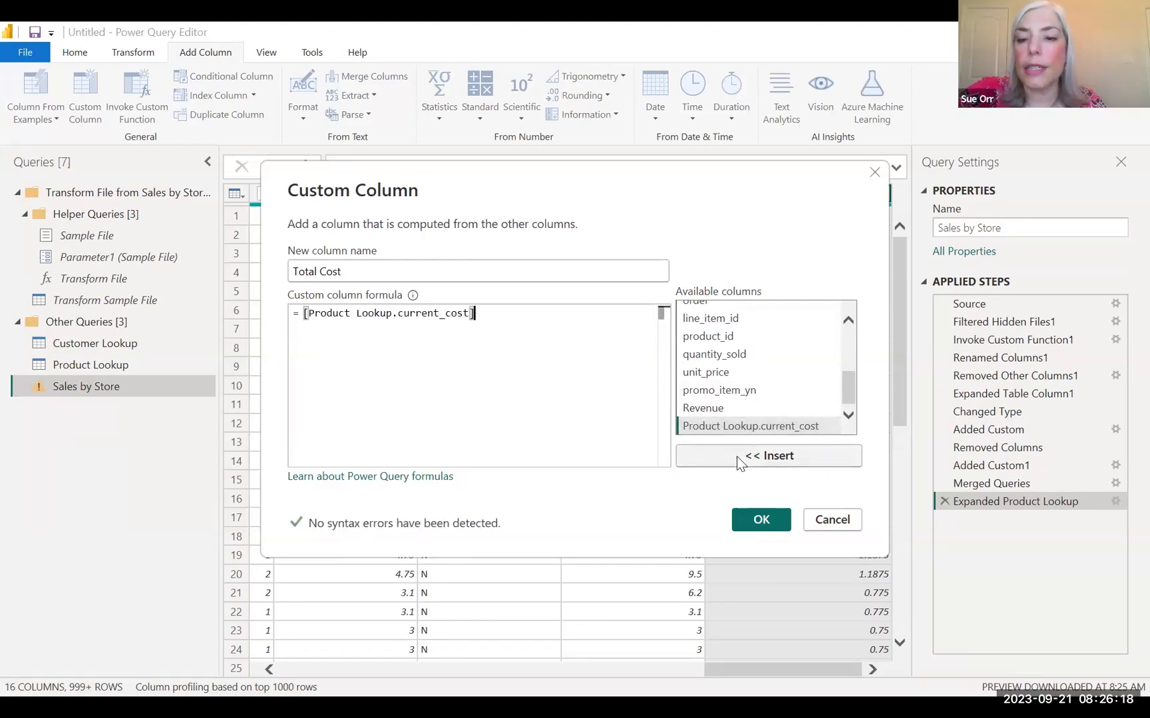
pyautogui.write('*')
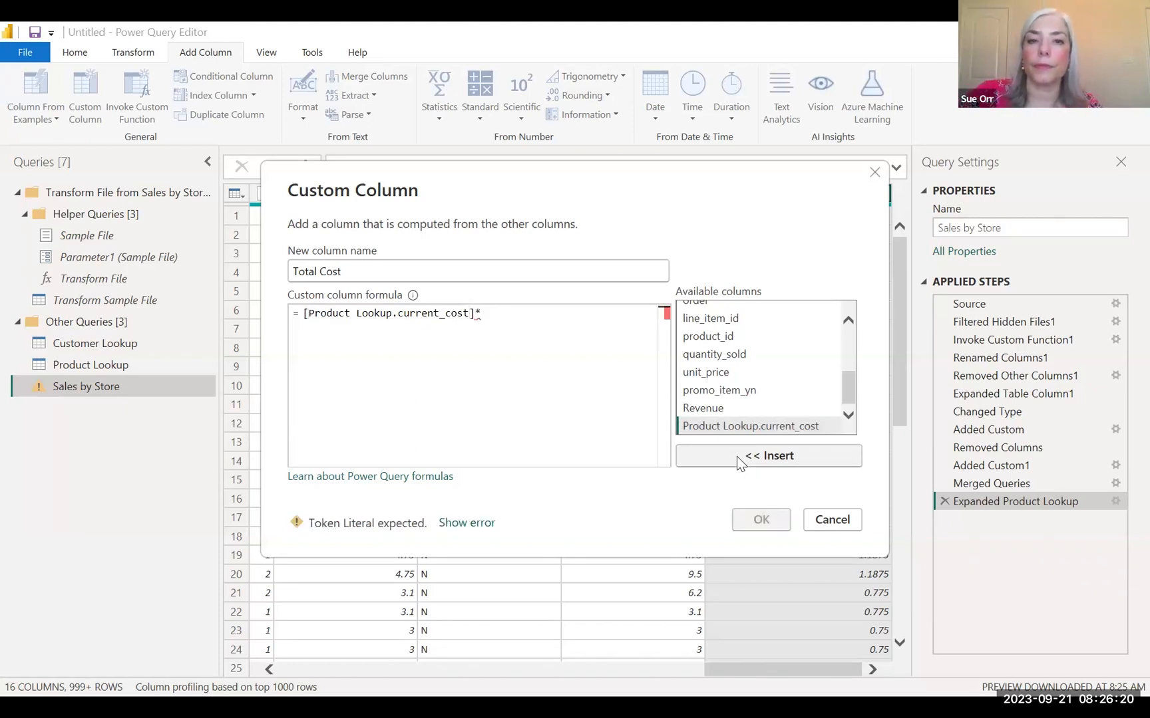
pyautogui.click(728, 354)
pyautogui.click(775, 458)
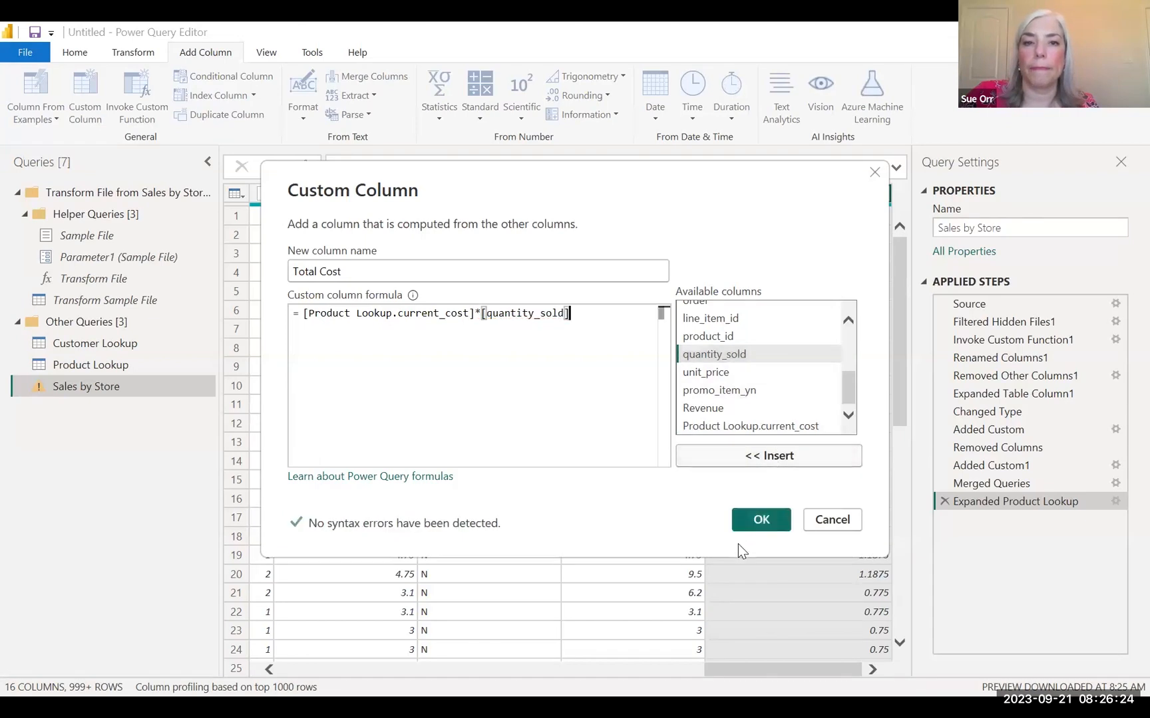
pyautogui.click(762, 519)
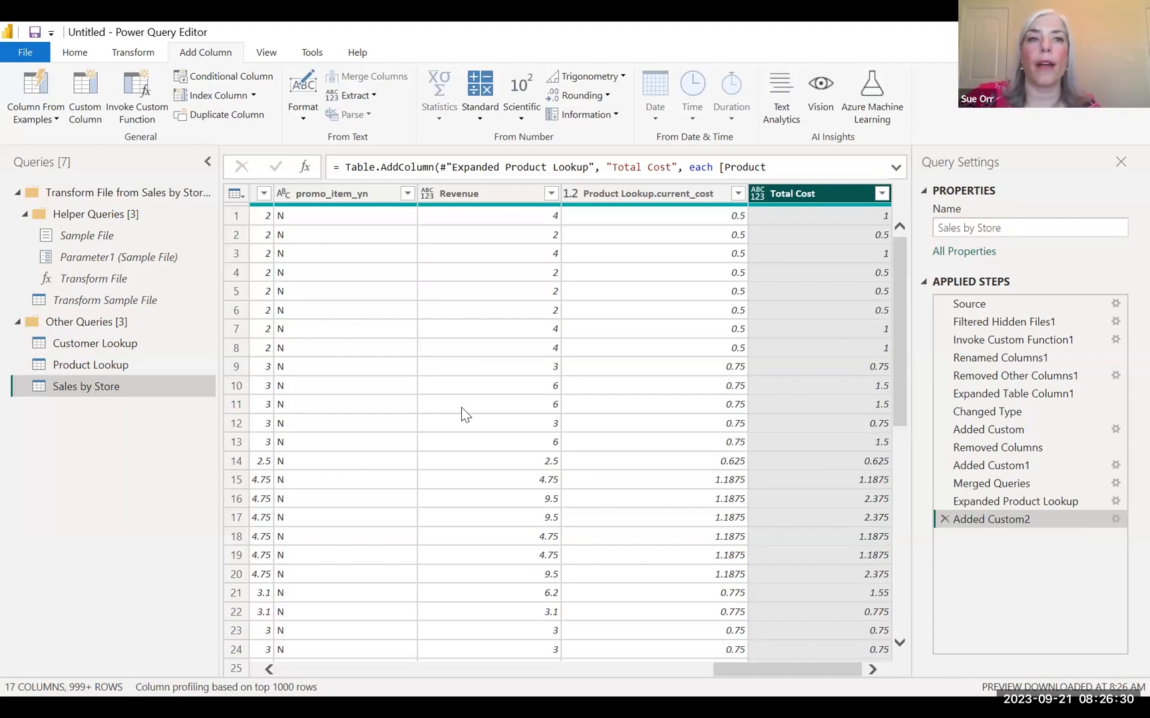
# Step: Add a custom column named Profit to Sales by Store with the formula [Revenue]-[Total Cost]
pyautogui.click(85, 89)
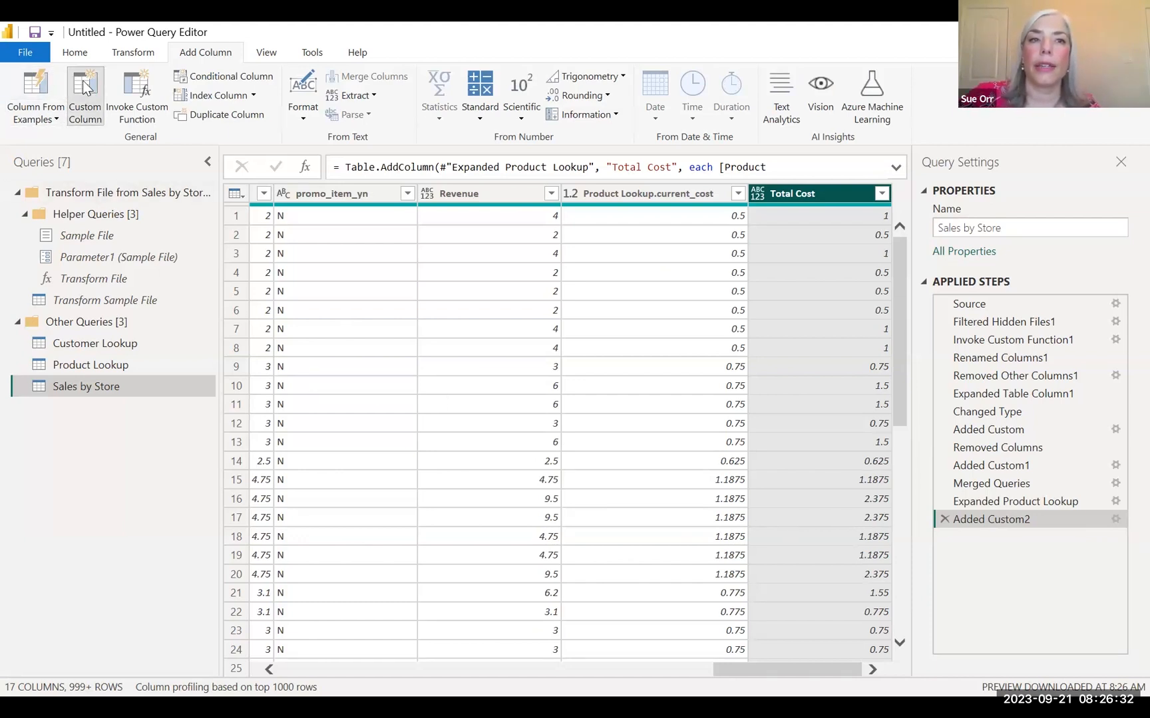
pyautogui.doubleClick(299, 273)
pyautogui.write('Profit')
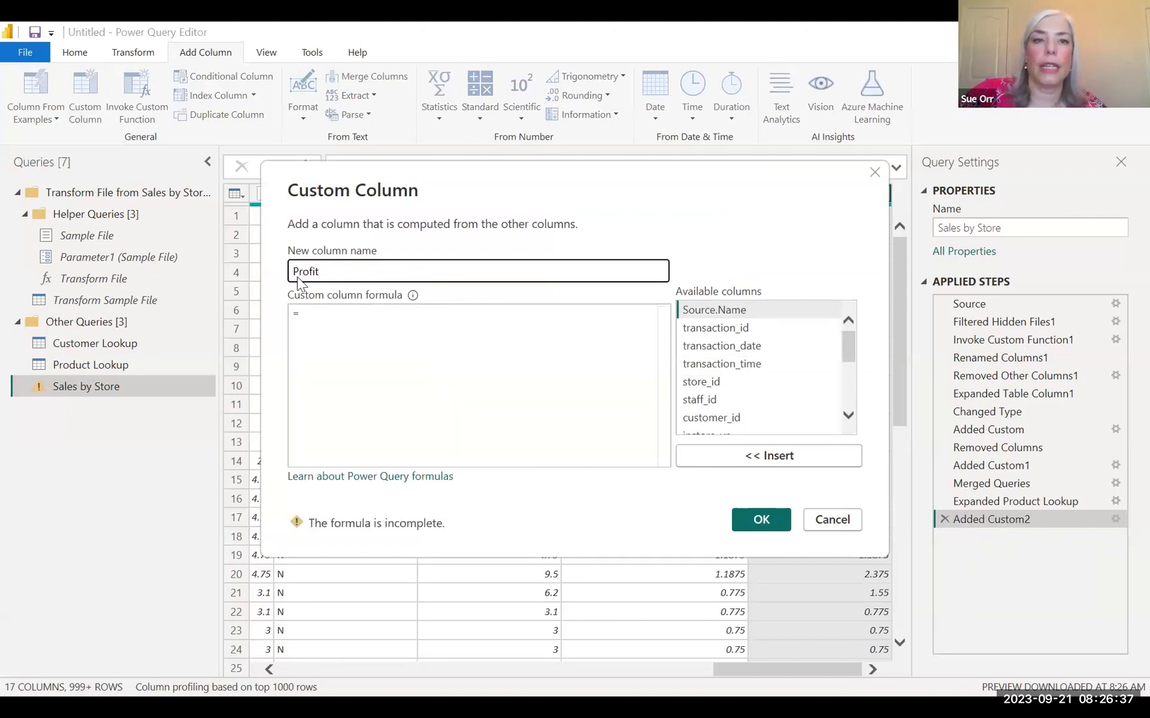
pyautogui.click(326, 311)
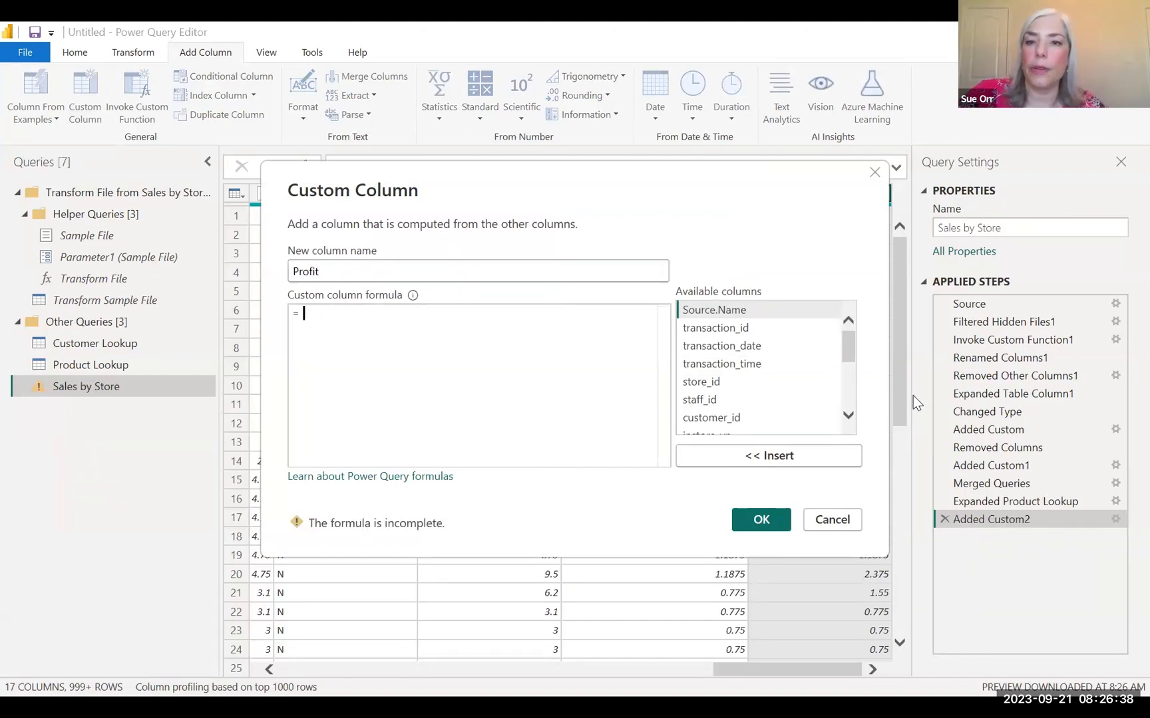
pyautogui.scroll(-1, 856, 349)
pyautogui.click(718, 391)
pyautogui.click(748, 455)
pyautogui.write('-')
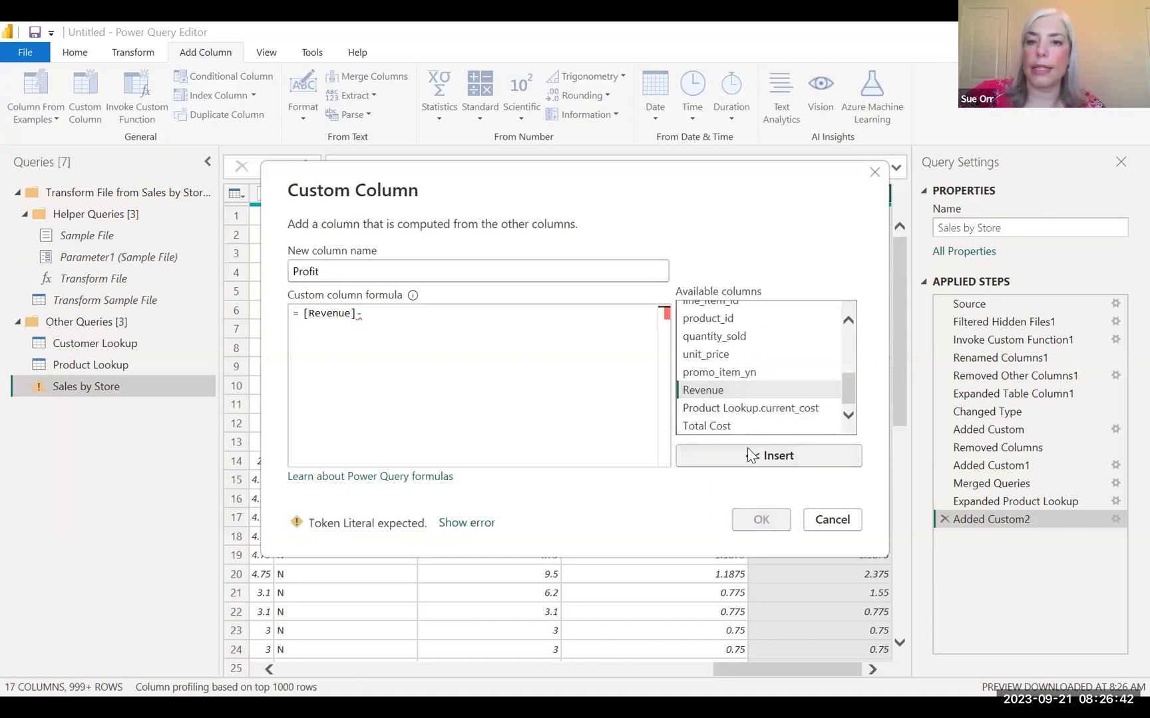
pyautogui.click(718, 426)
pyautogui.click(766, 465)
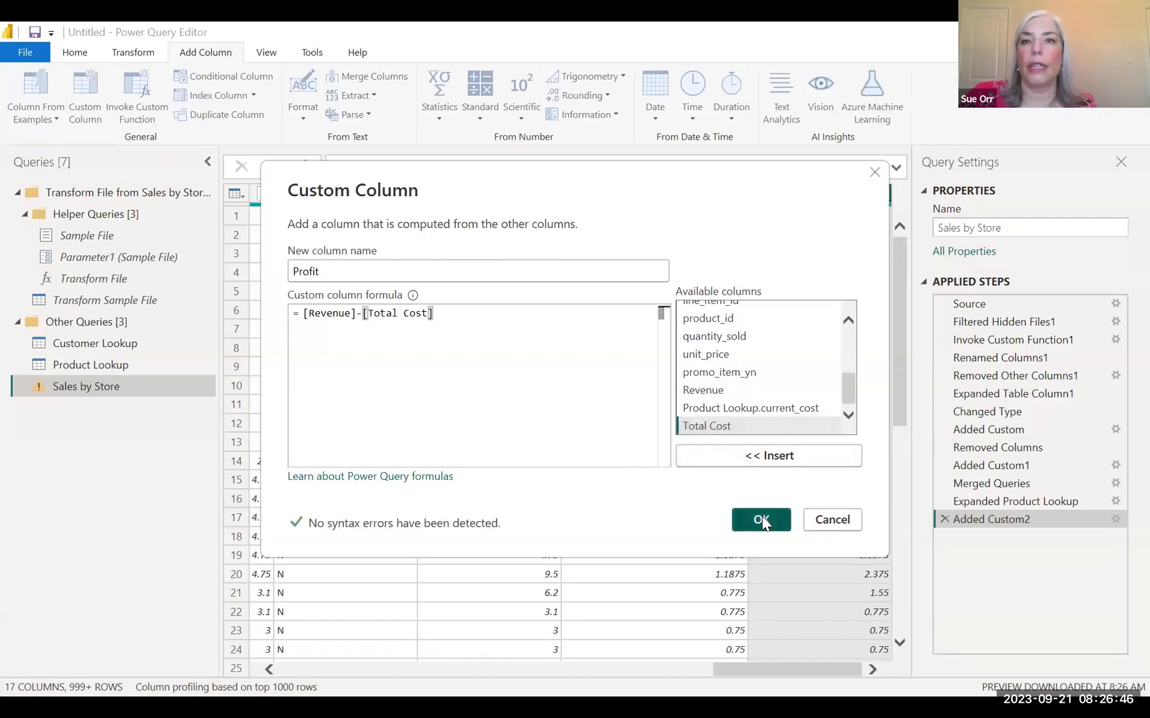
pyautogui.click(762, 522)
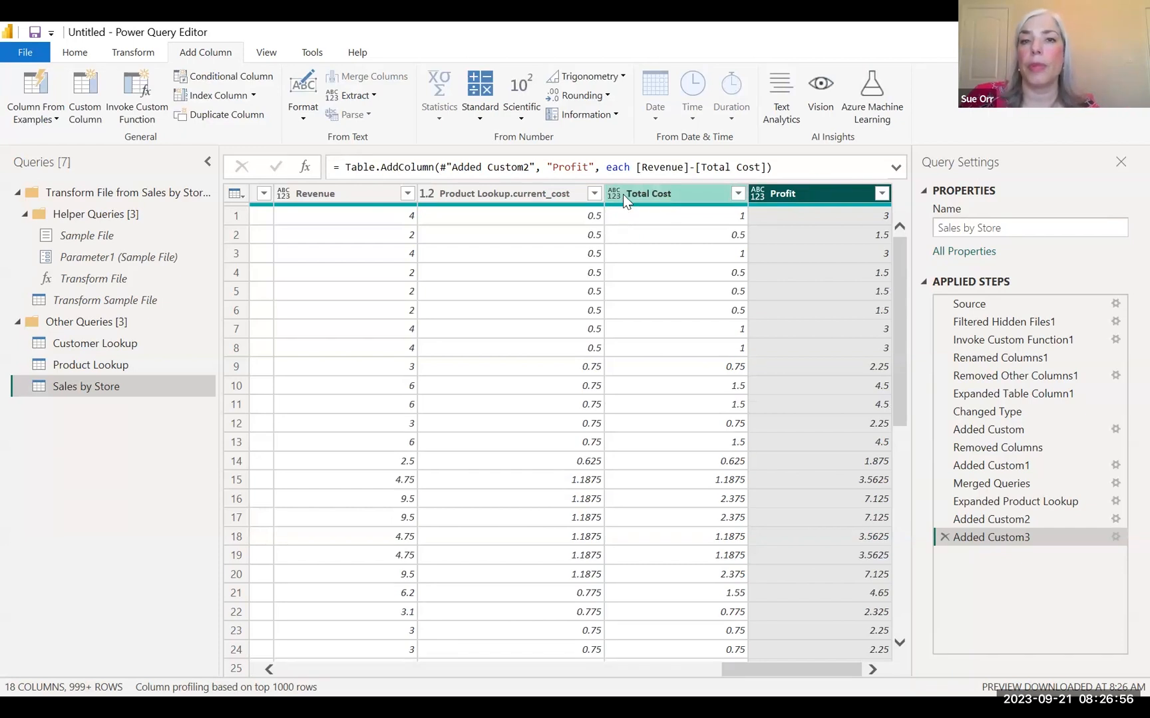
# Step: Change the data type of the Revenue, Total Cost and Profit columns to Decimal Number
pyautogui.click(350, 196)
pyautogui.keyDown('ctrl'); pyautogui.click(681, 195); pyautogui.keyUp('ctrl')
pyautogui.keyDown('ctrl'); pyautogui.click(779, 193); pyautogui.keyUp('ctrl')
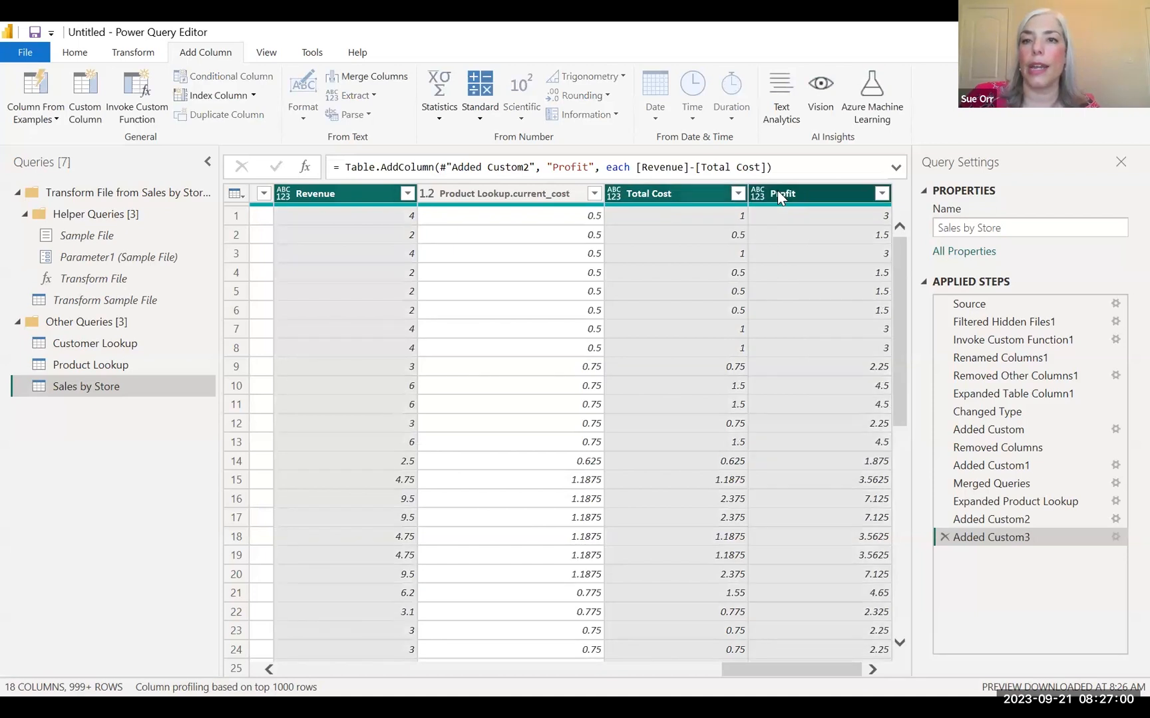
pyautogui.rightClick(778, 192)
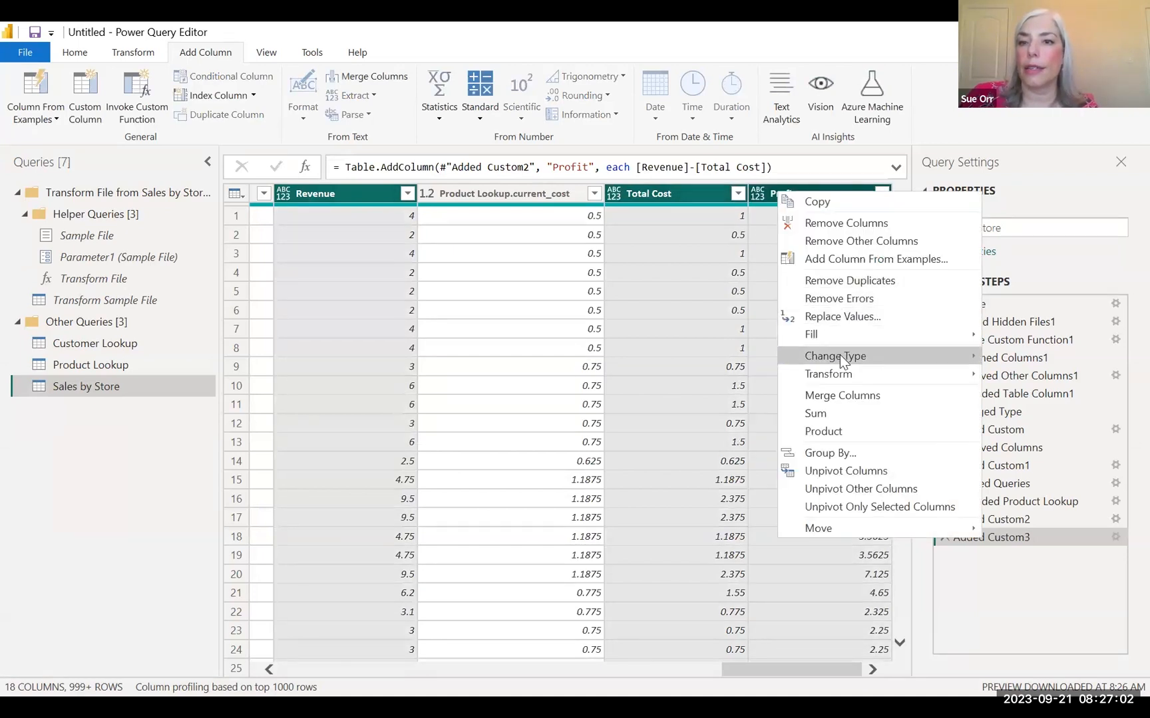
pyautogui.moveTo(840, 359)
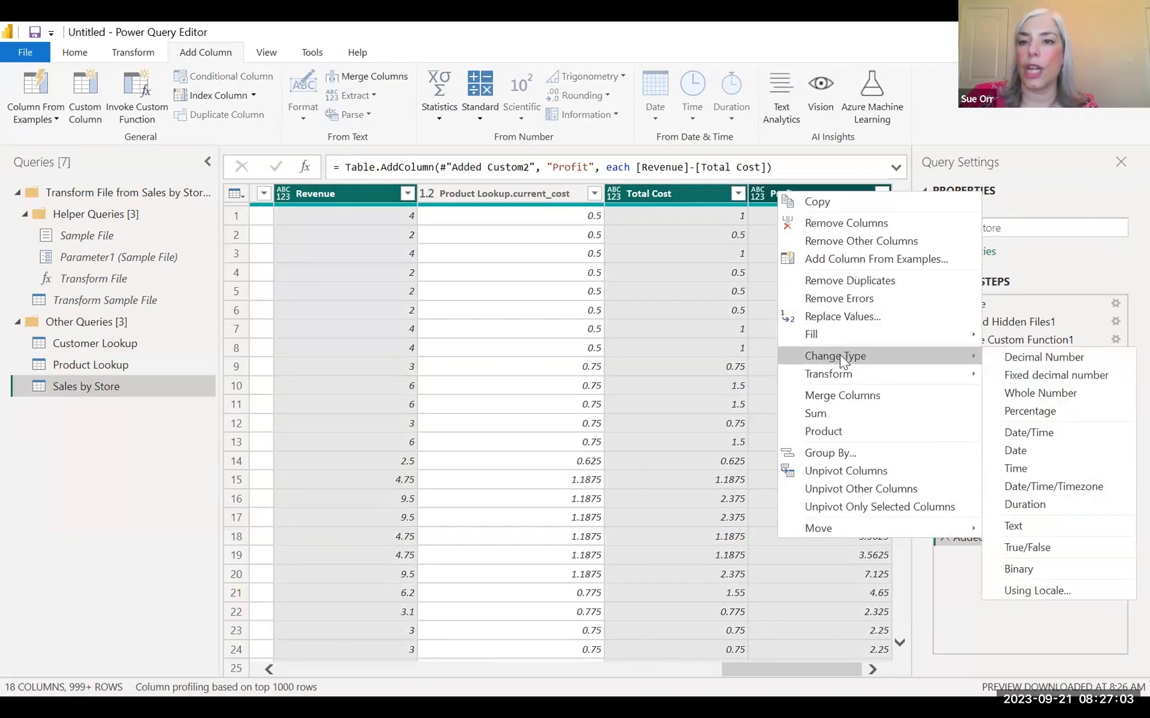
pyautogui.click(1006, 360)
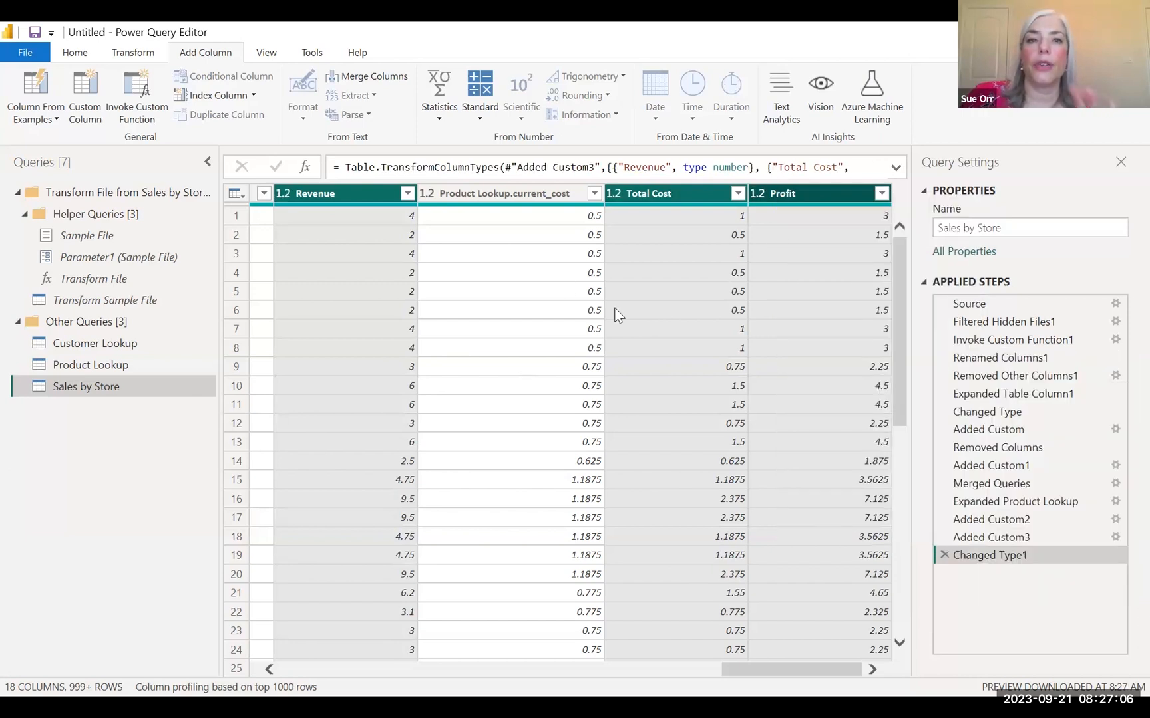
# Step: Add a column from examples using "Feb" and the suggestion February (Month Name from transaction_date)
pyautogui.moveTo(772, 671); pyautogui.dragTo(570, 429)
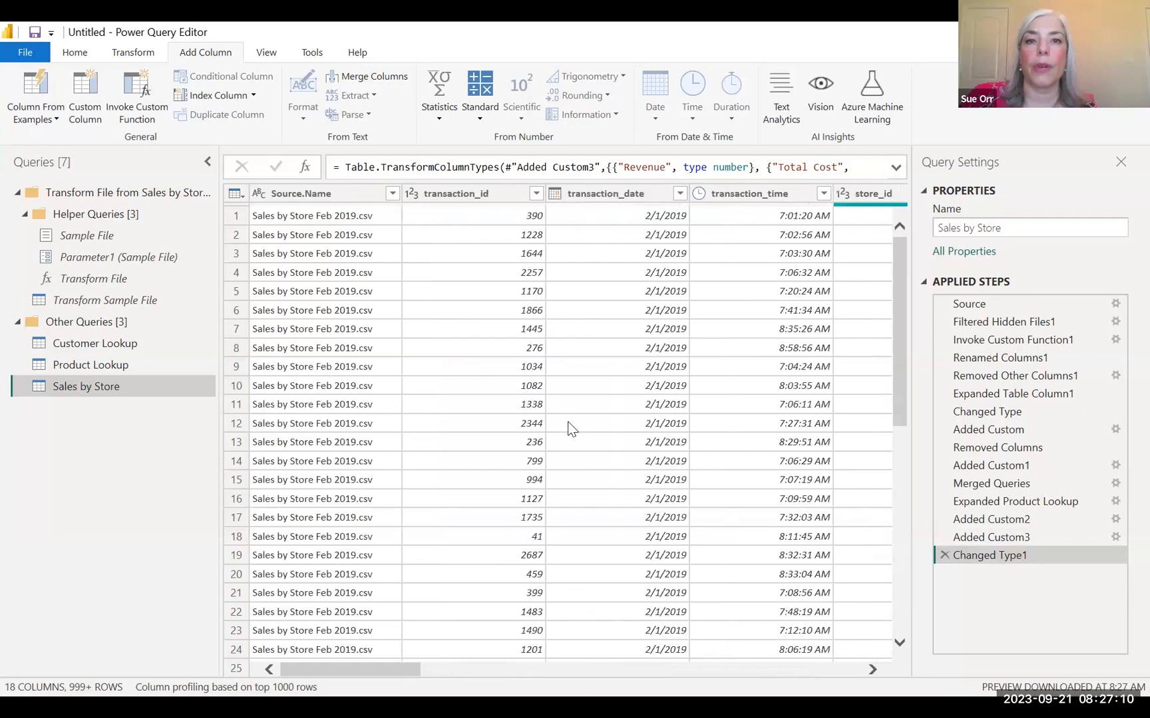
pyautogui.click(616, 200)
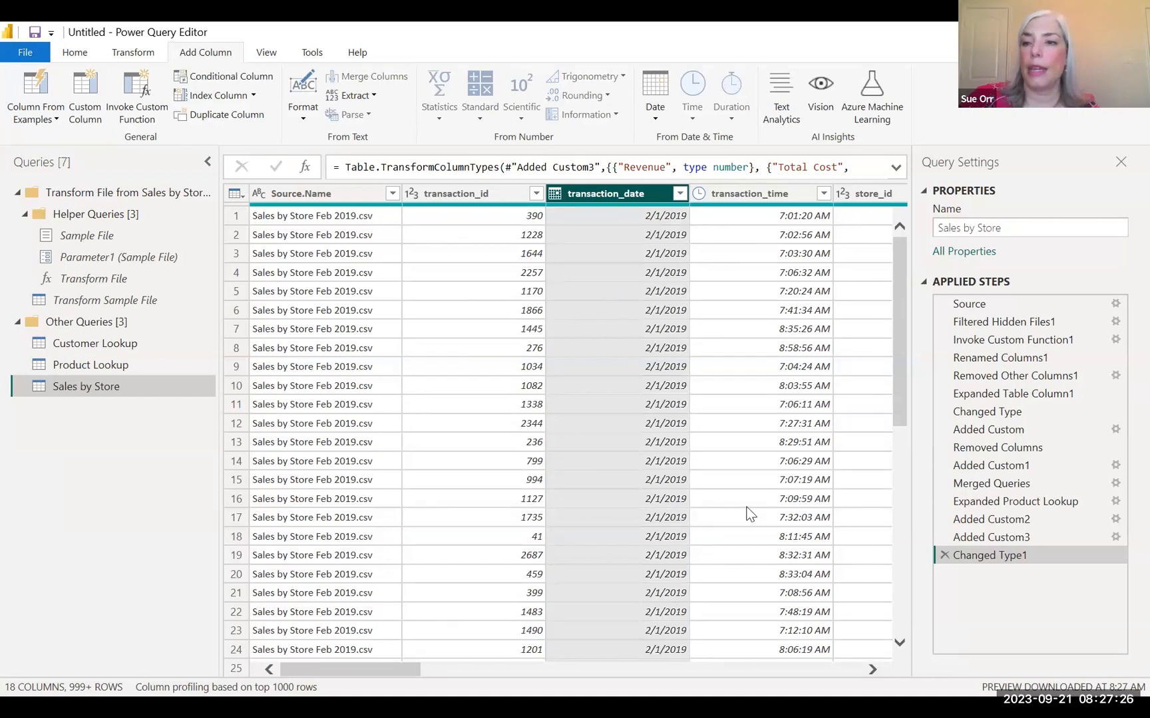
pyautogui.click(85, 98)
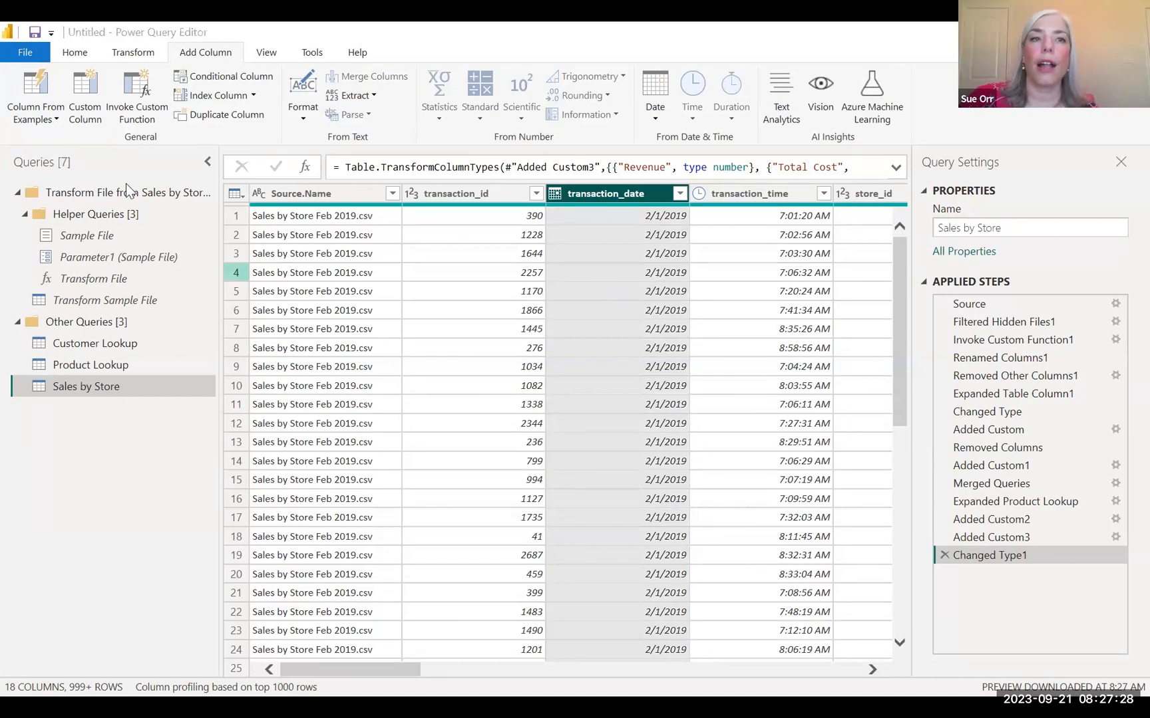
pyautogui.click(31, 93)
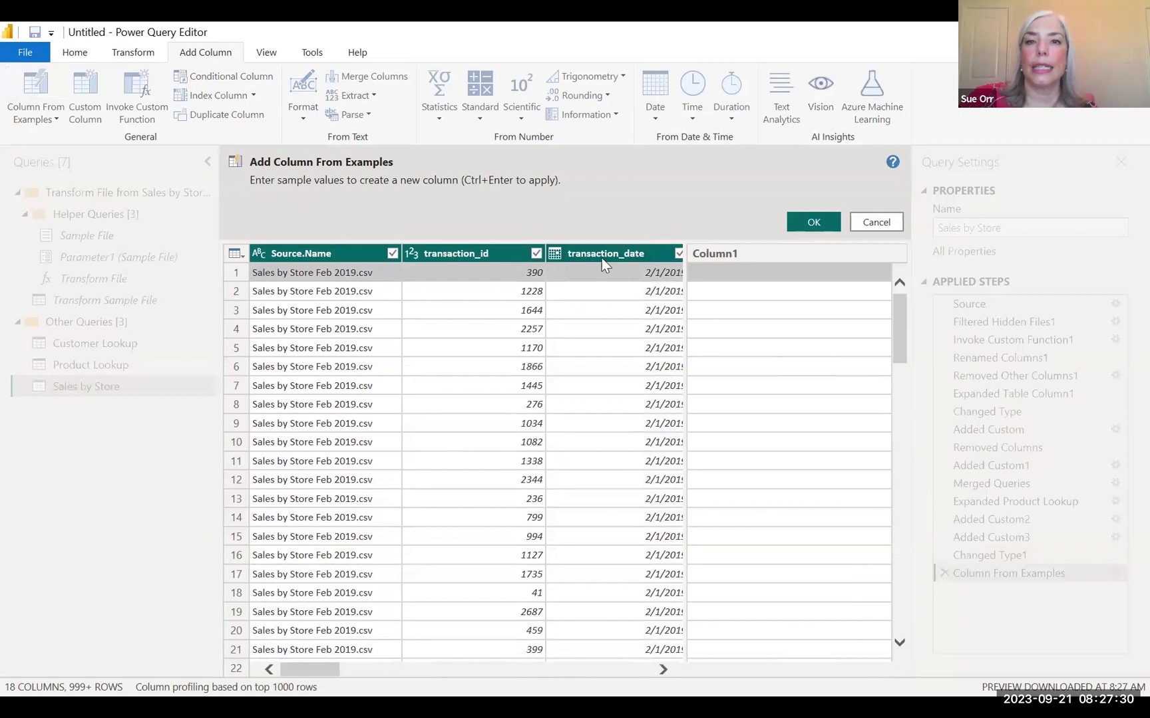
pyautogui.click(753, 273)
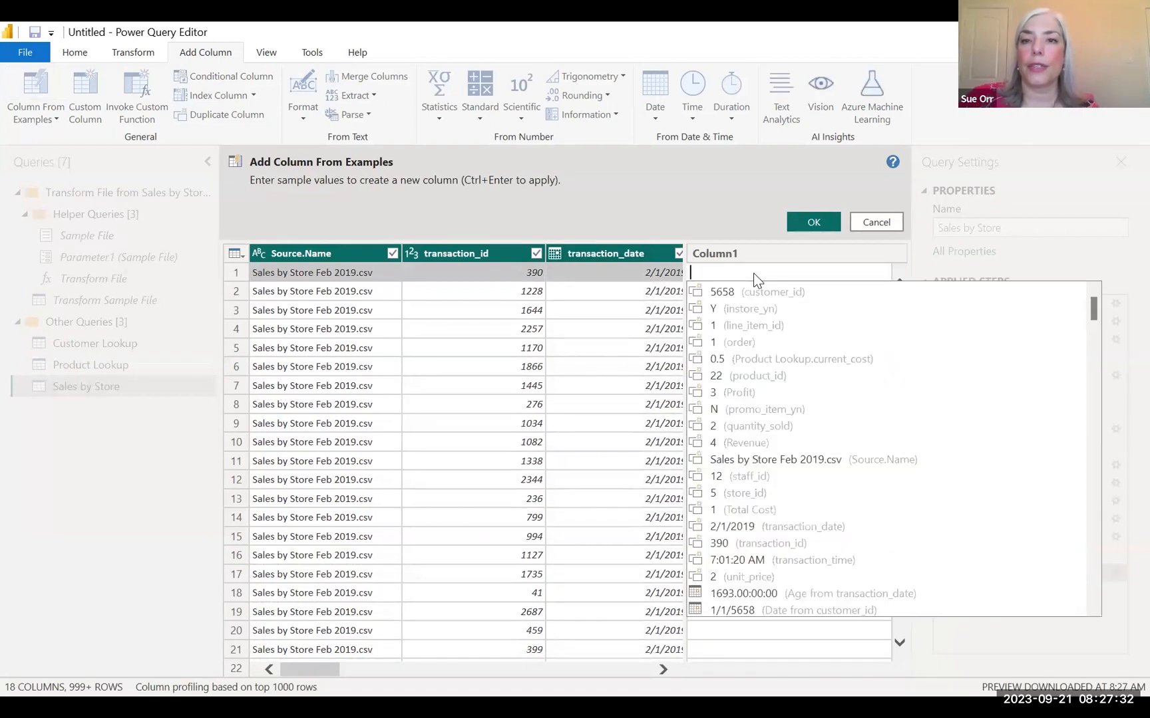
pyautogui.write('Feb')
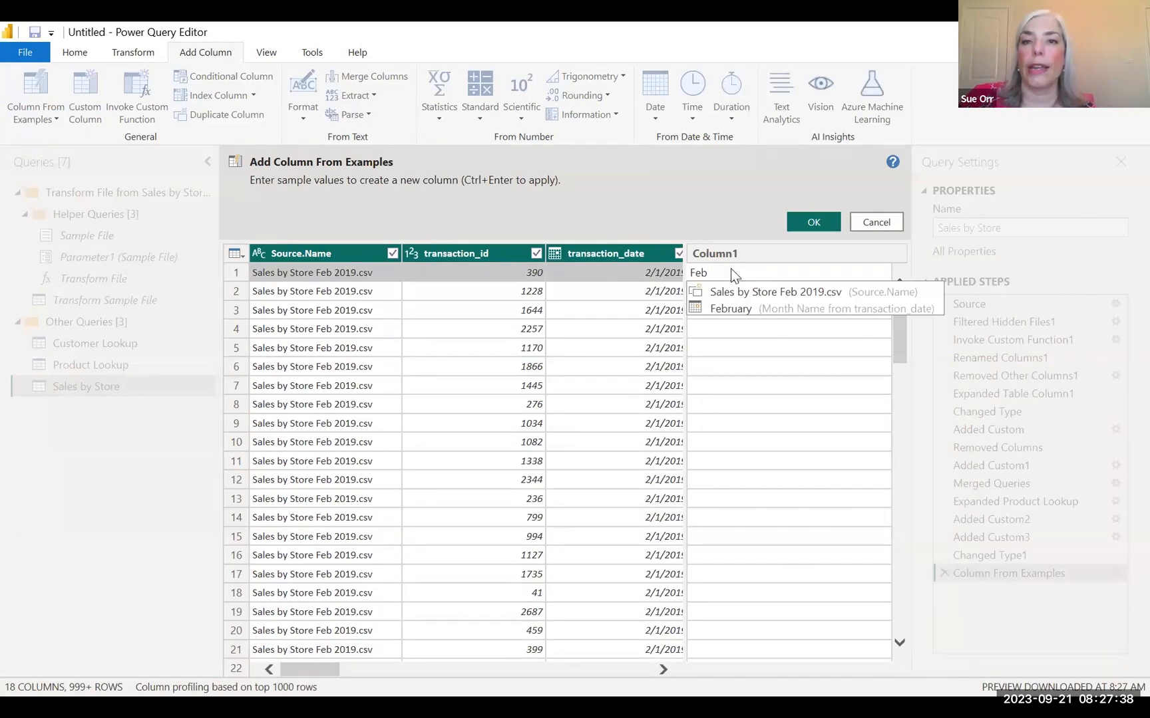
pyautogui.click(735, 310)
pyautogui.click(814, 221)
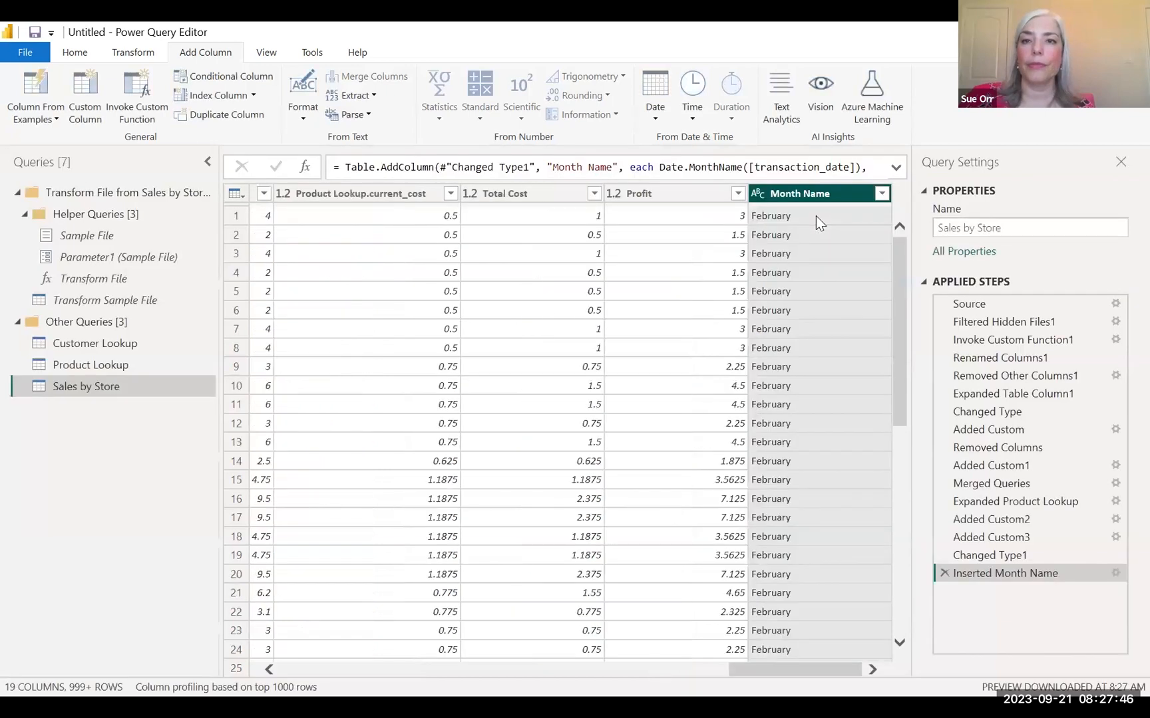
# Step: Load the full list of Month Name filter values and apply the filter with all months selected
pyautogui.click(882, 194)
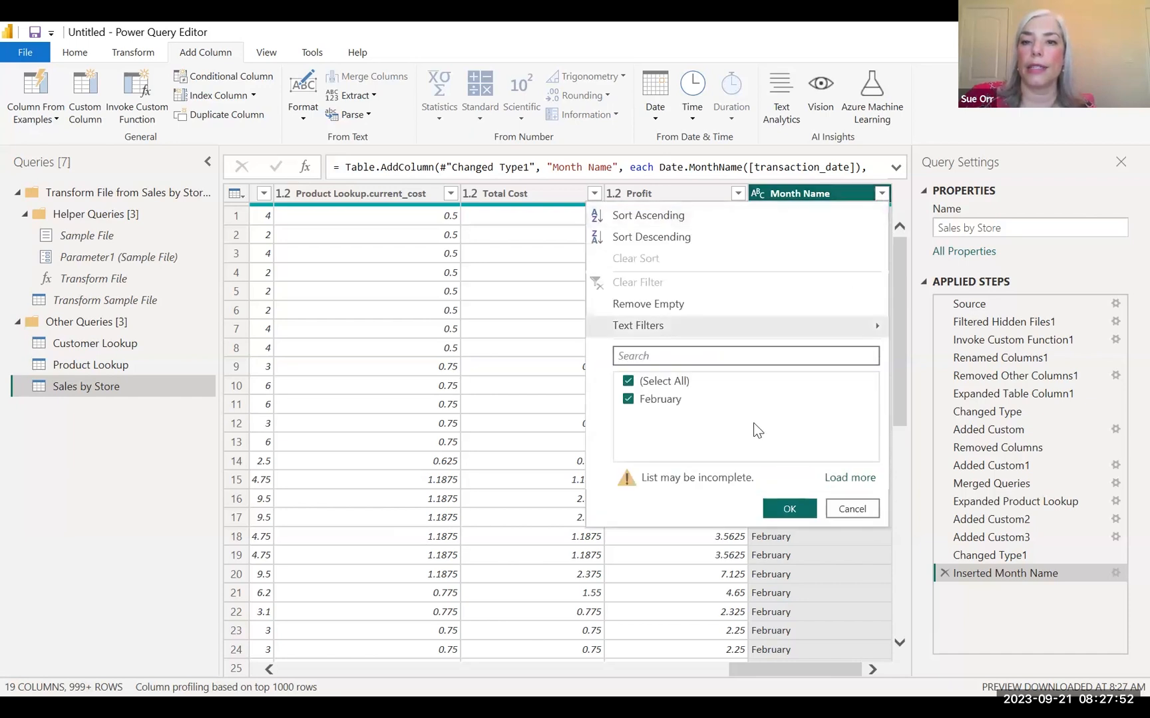
pyautogui.click(850, 477)
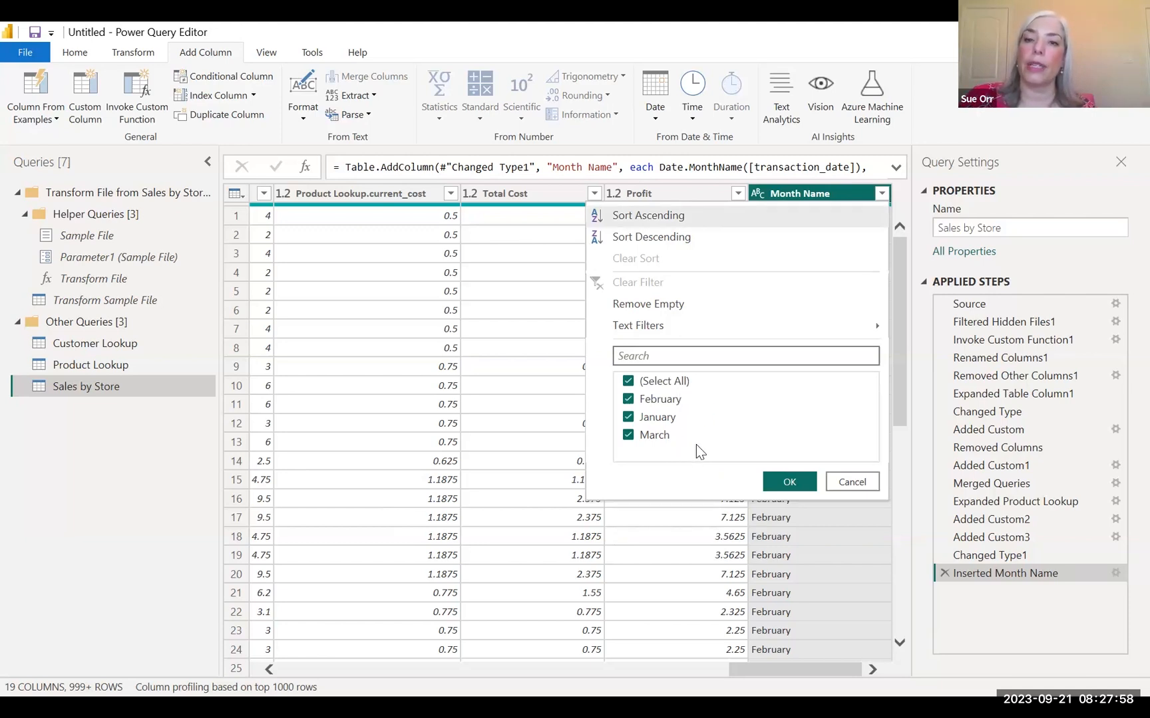
pyautogui.click(790, 482)
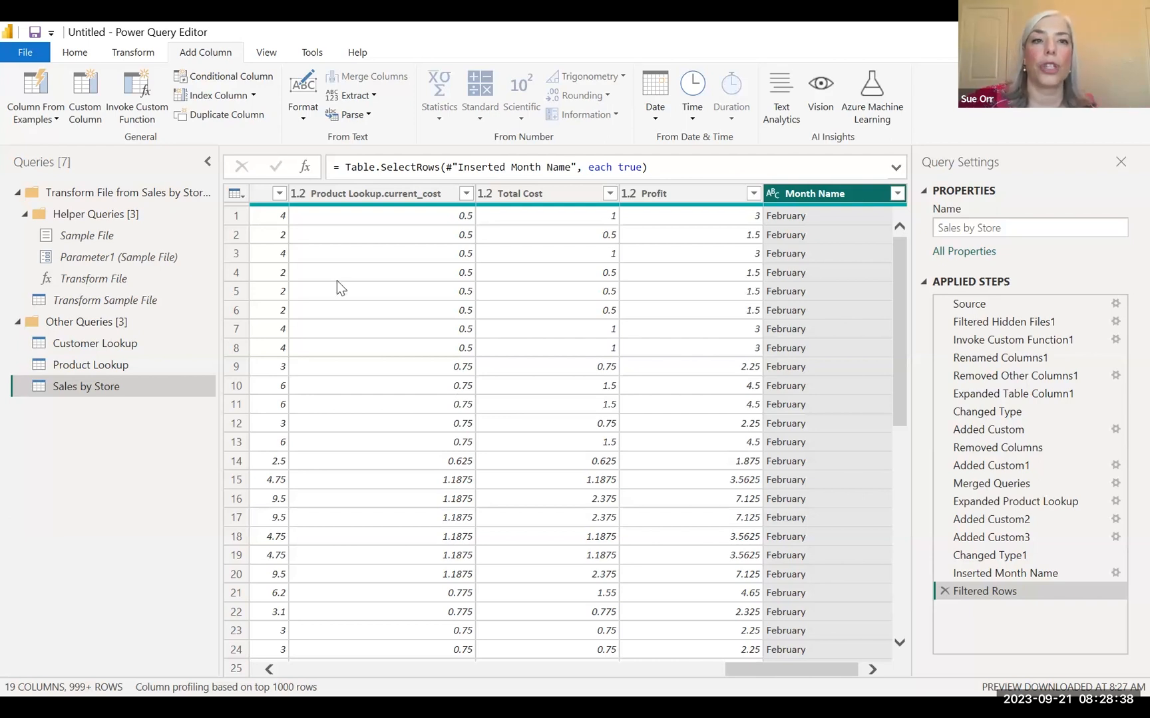
pyautogui.click(78, 58)
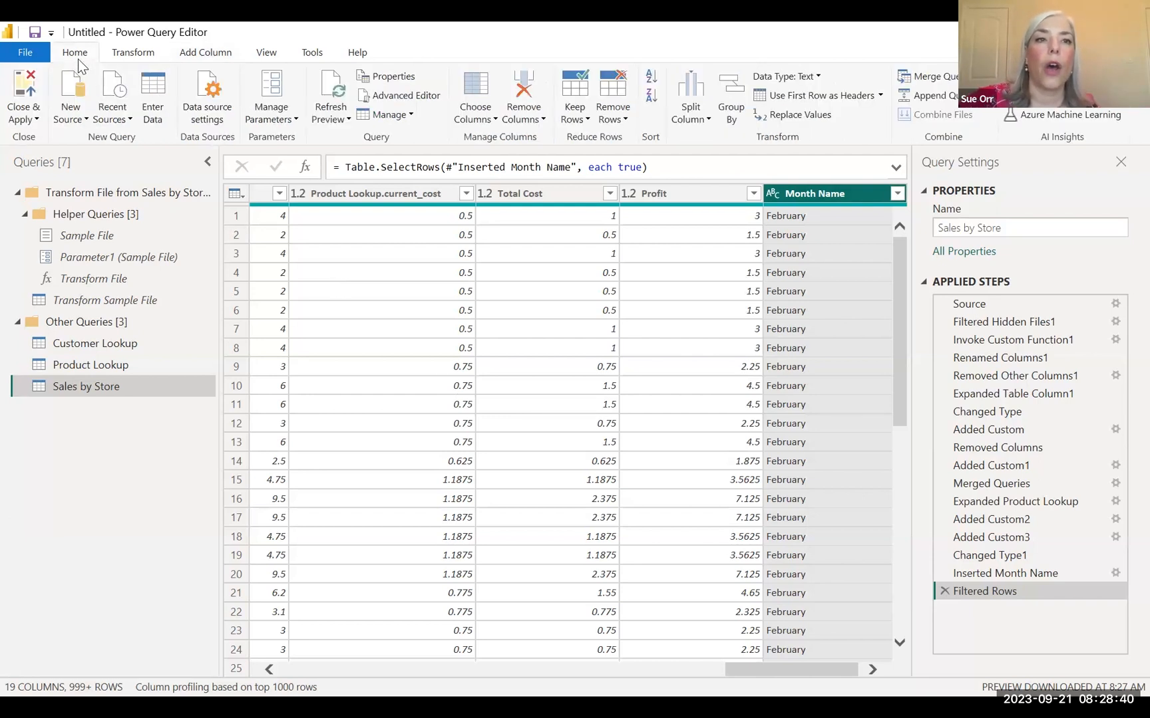
pyautogui.click(151, 89)
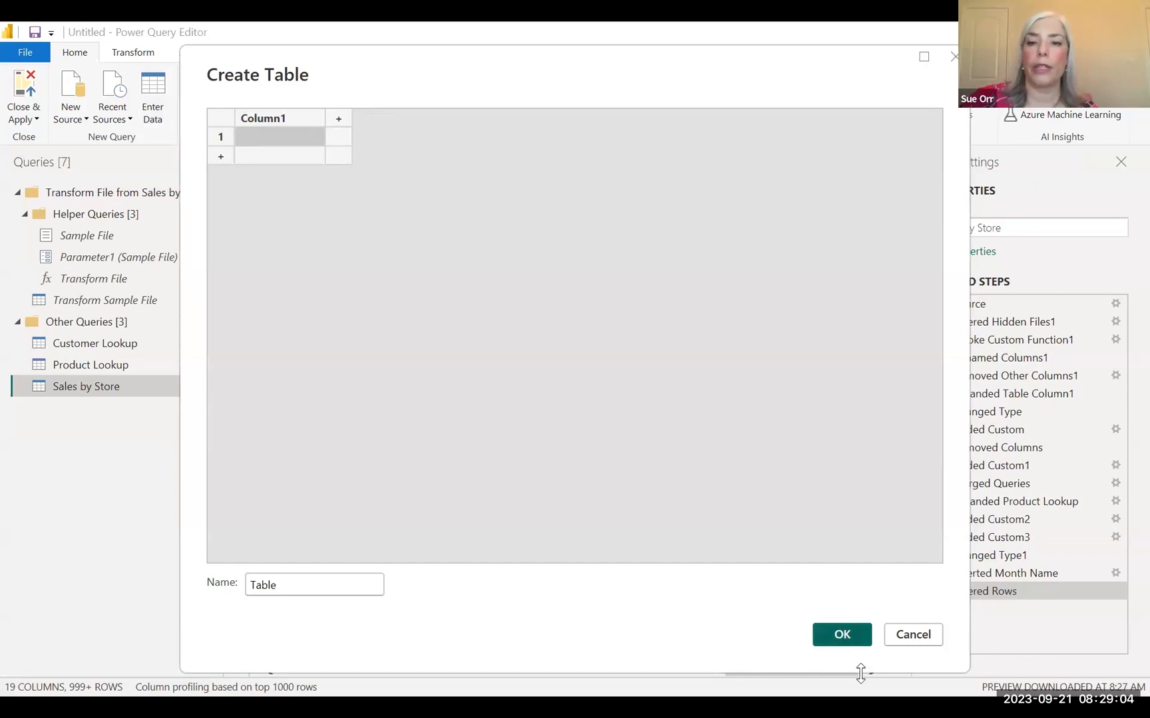
pyautogui.click(915, 643)
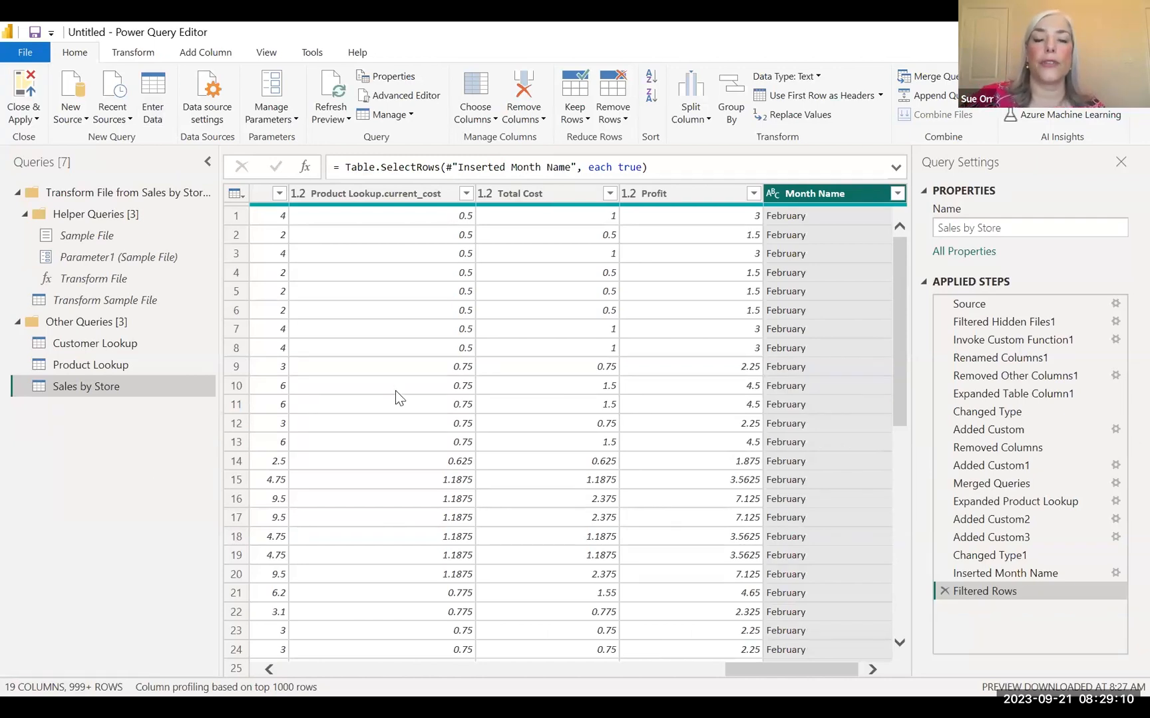
# Step: Close the Power Query Editor and apply the query changes to load the tables into the report
pyautogui.click(25, 93)
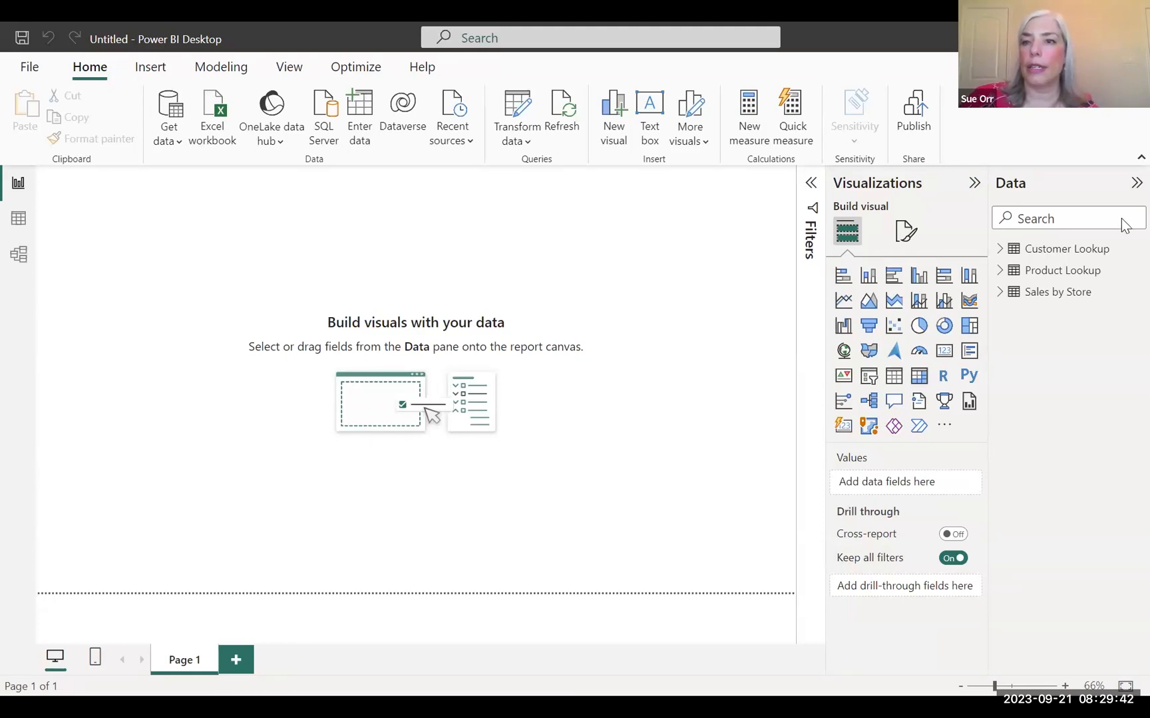
# Step: Expand the Customer Lookup, Product Lookup and Sales by Store tables and review their available fields
pyautogui.click(1000, 248)
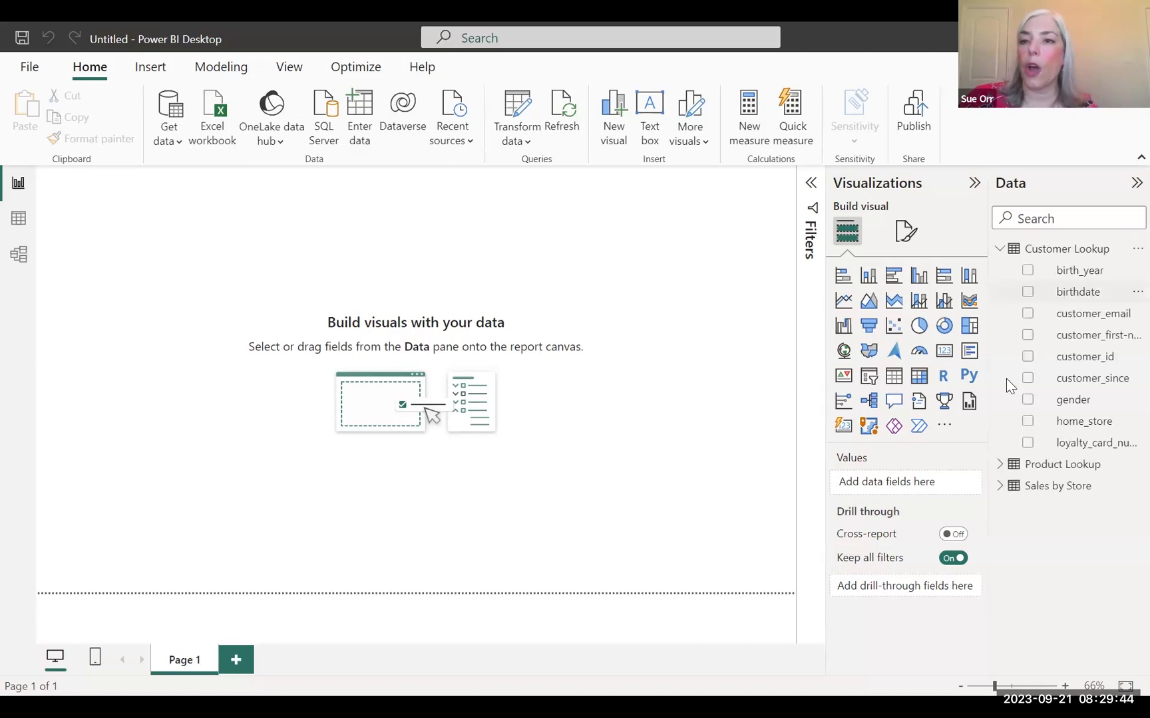
pyautogui.click(1000, 465)
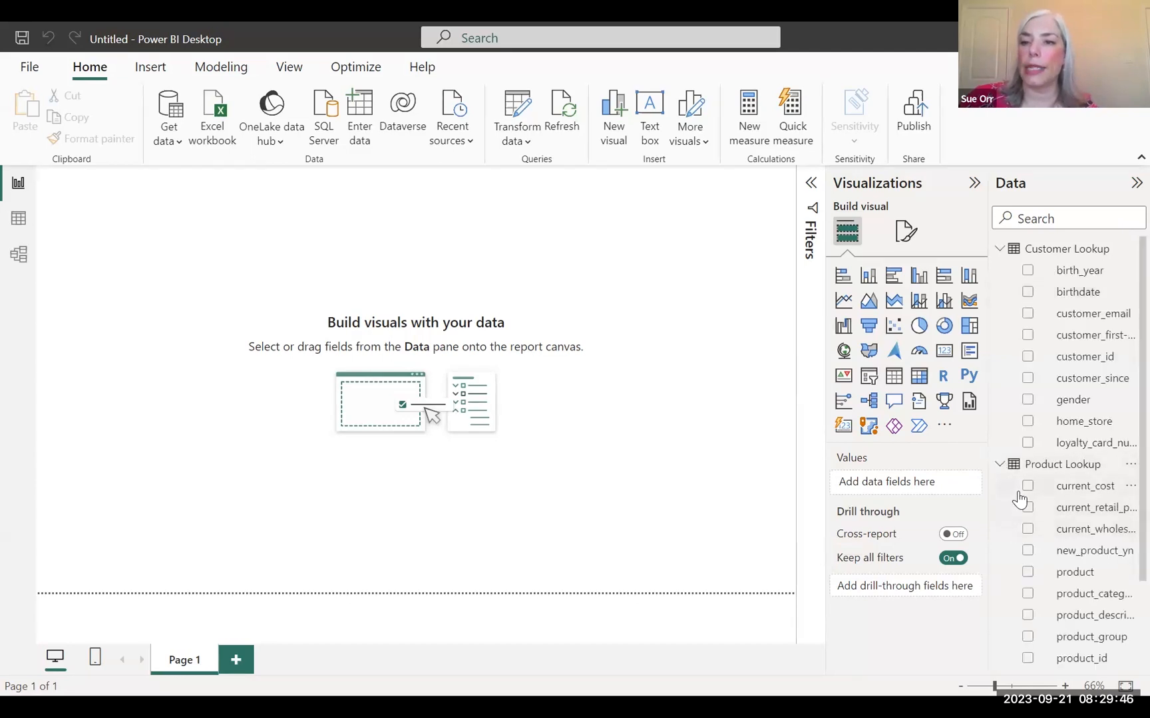
pyautogui.scroll(-2, 1020, 496)
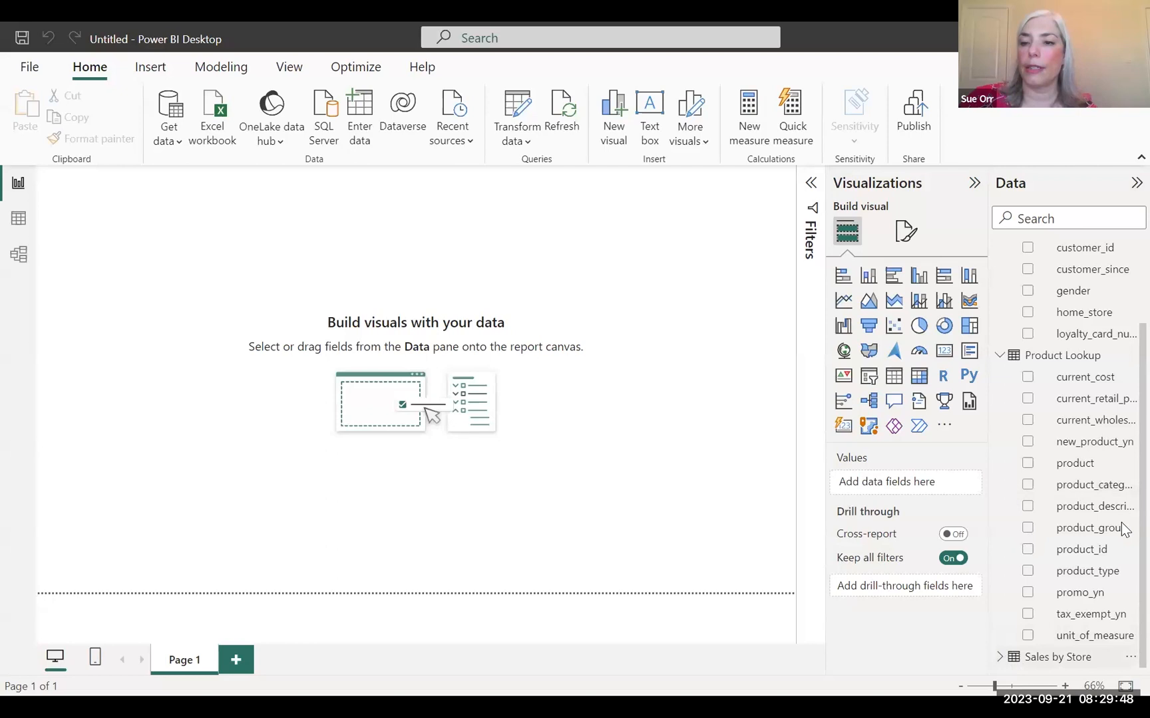
pyautogui.click(999, 658)
pyautogui.scroll(-4, 1109, 633)
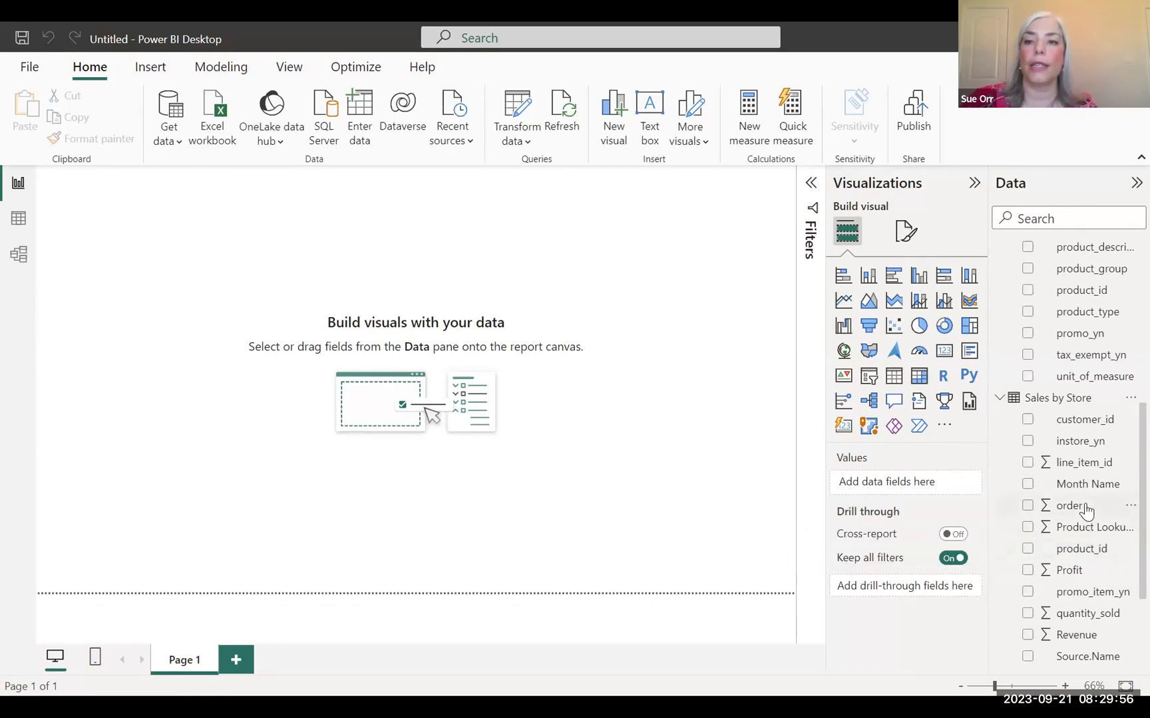
pyautogui.scroll(5, 1085, 509)
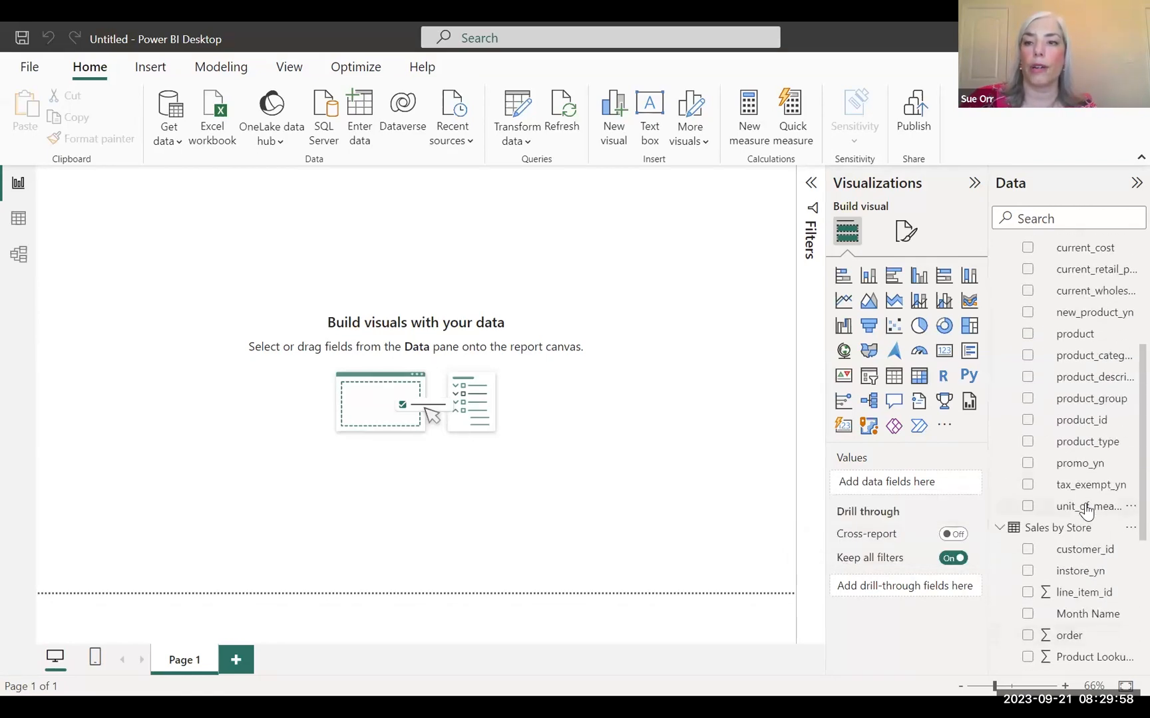
pyautogui.scroll(-6, 1085, 511)
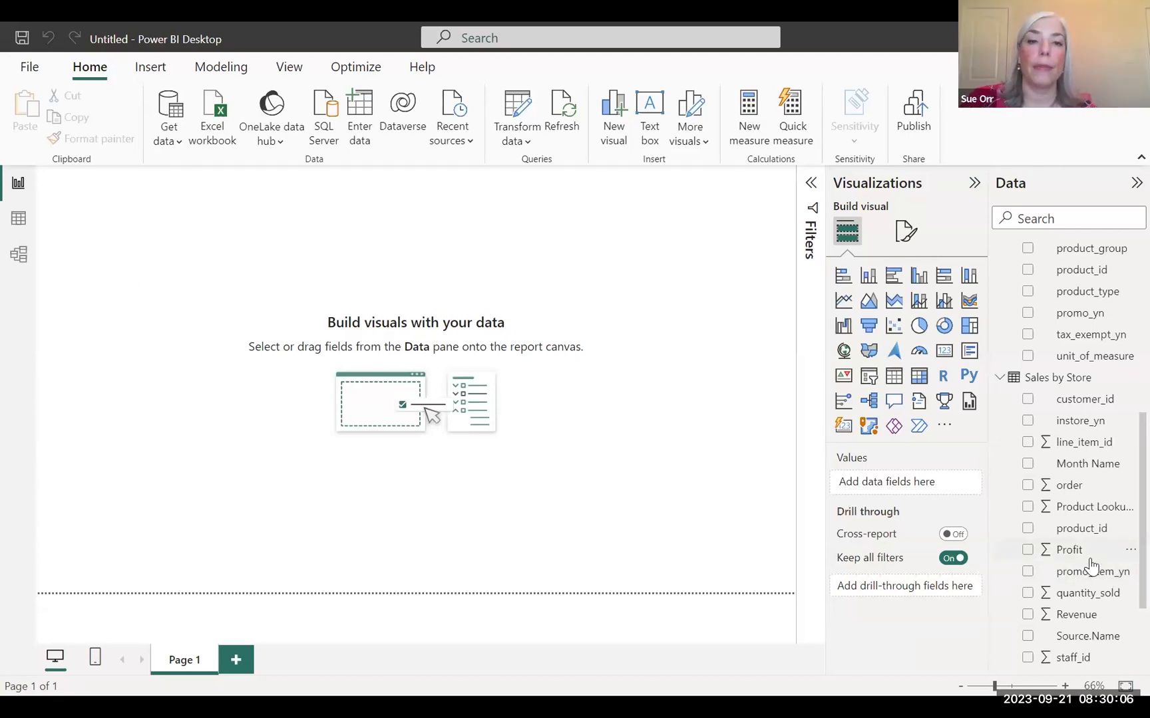
# Step: Create a column chart of Sales by Store Profit by Month Name and widen it slightly
pyautogui.click(1027, 552)
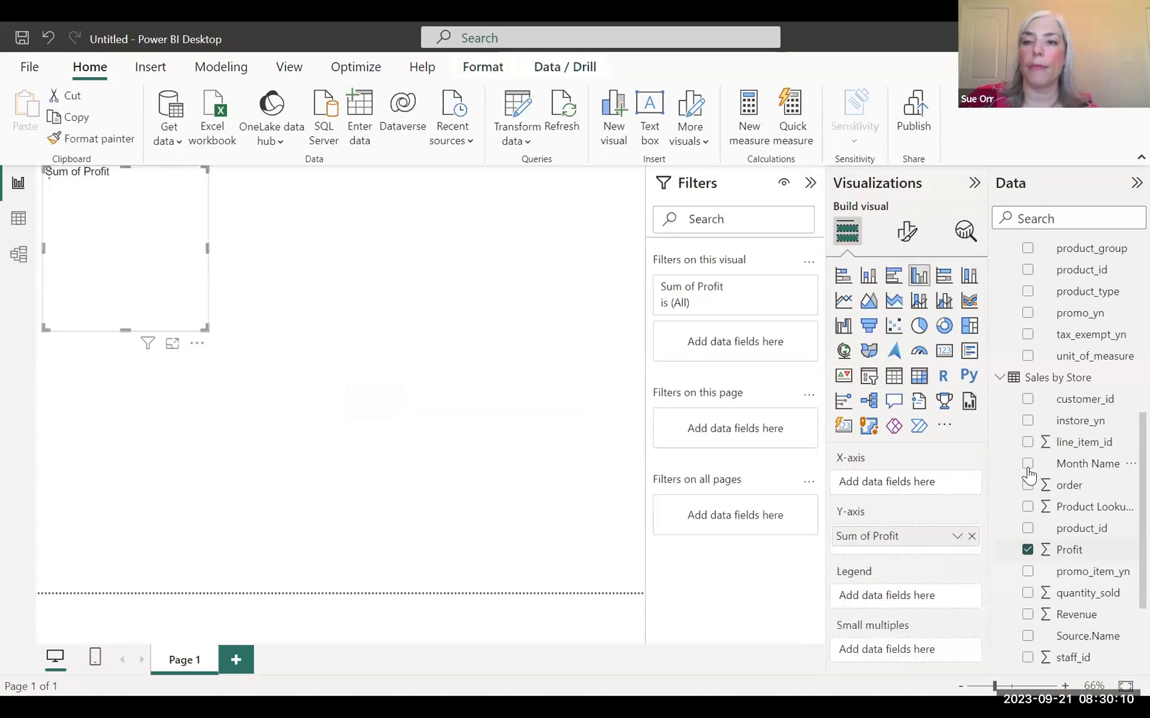
pyautogui.click(1028, 464)
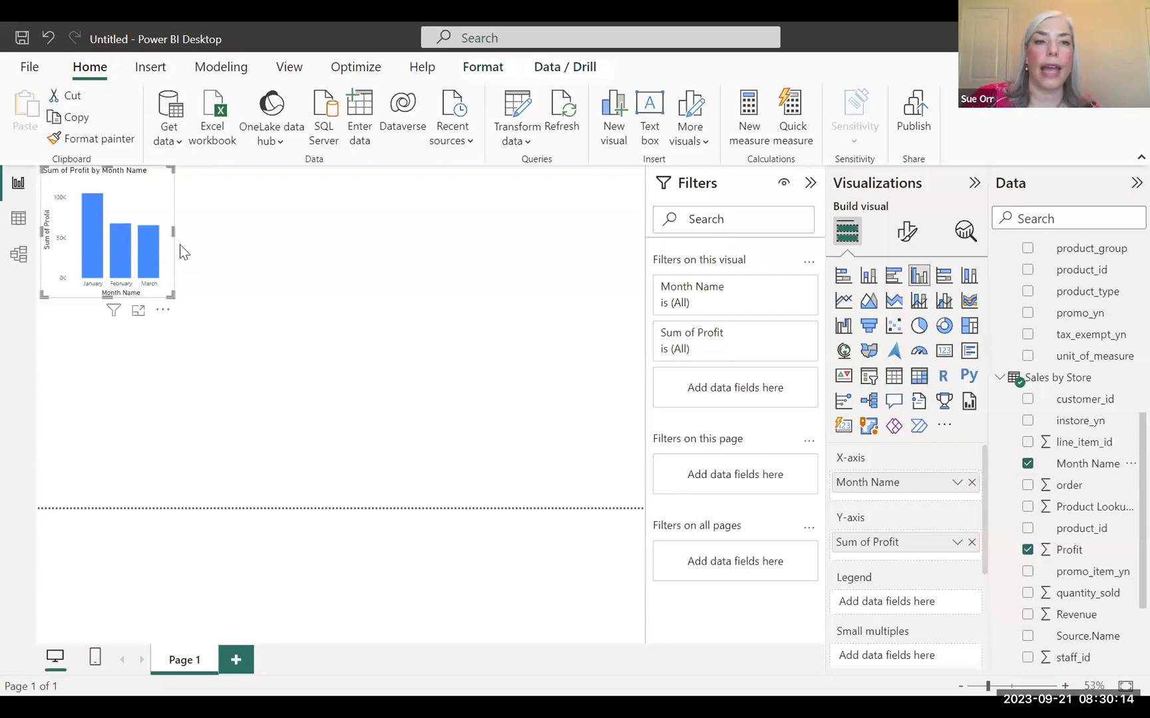
pyautogui.moveTo(173, 231); pyautogui.dragTo(217, 233)
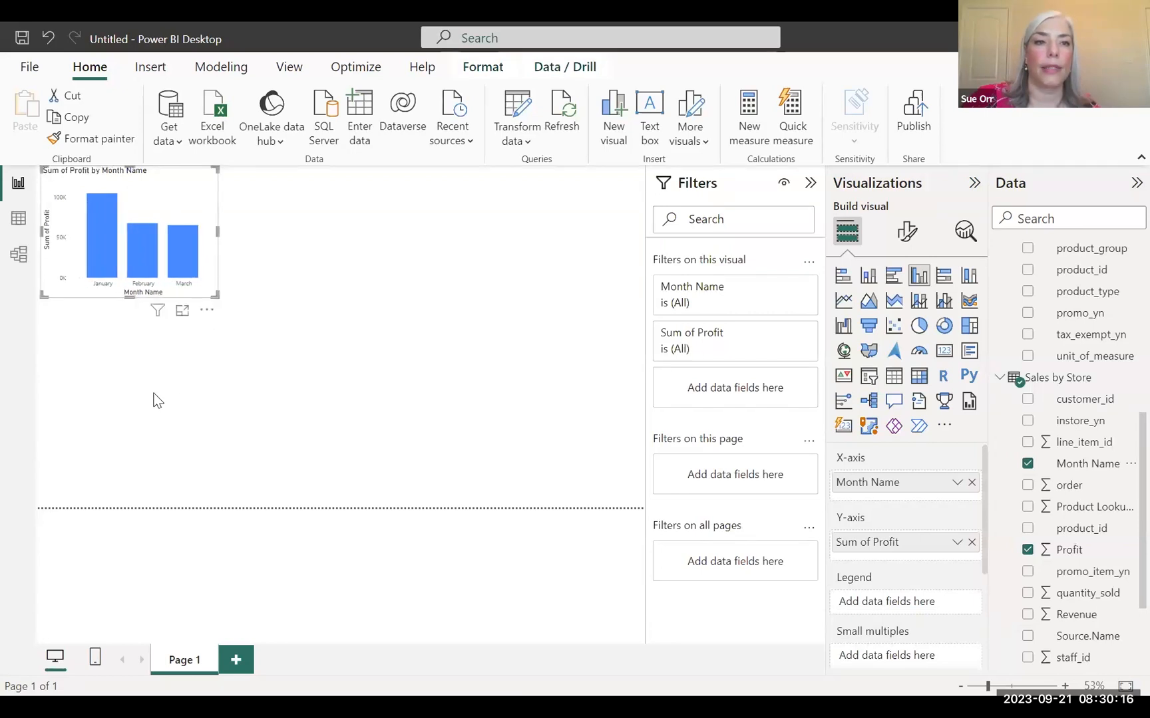
pyautogui.click(100, 375)
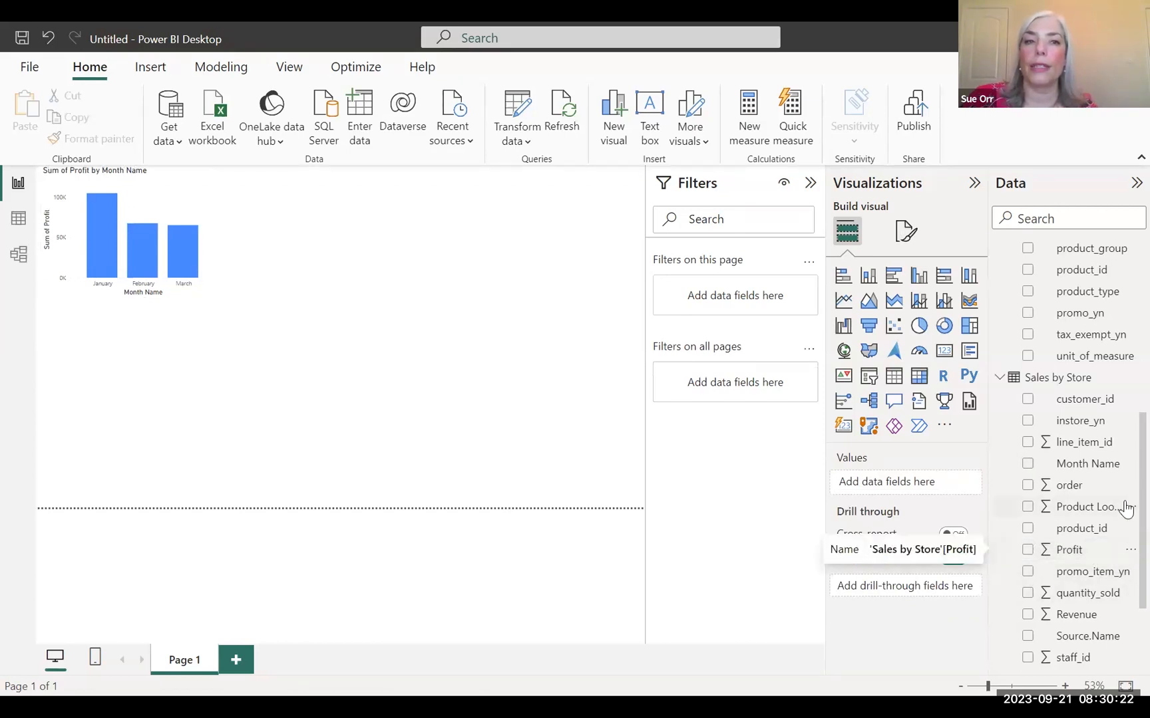
# Step: Create a table visual of product_category and Sales by Store Profit, with the Profit column placed before product_category
pyautogui.scroll(2, 1074, 509)
pyautogui.scroll(2, 1074, 526)
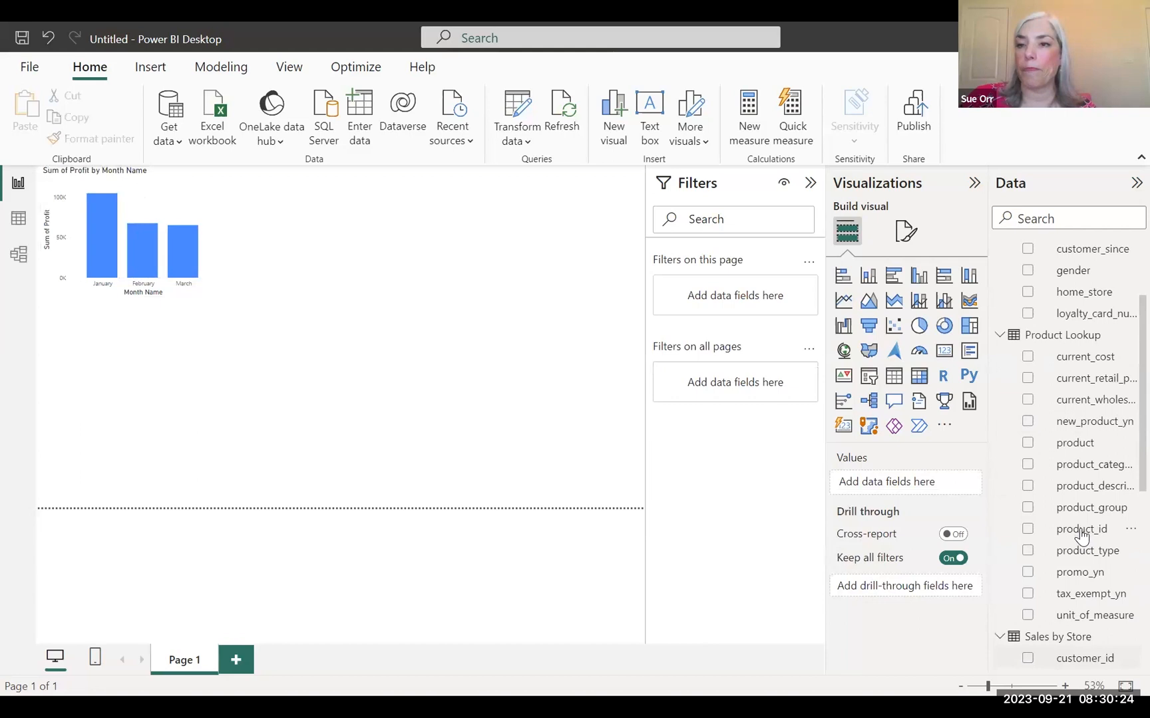
pyautogui.click(1028, 466)
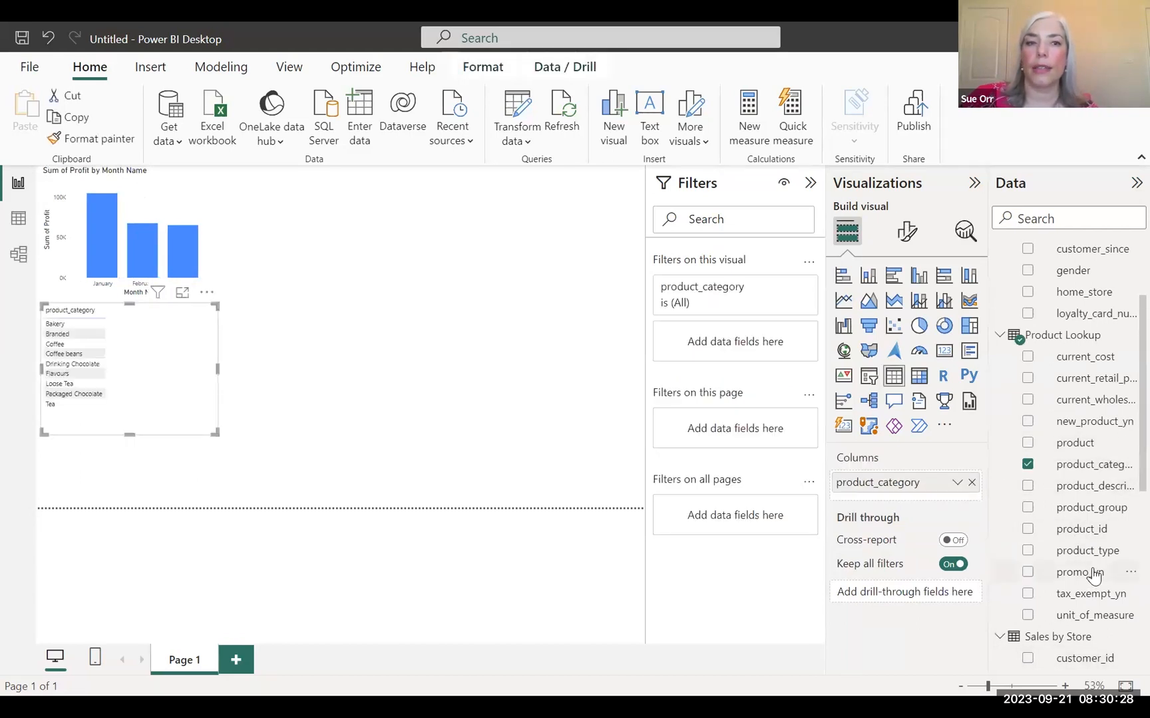
pyautogui.scroll(-5, 1071, 572)
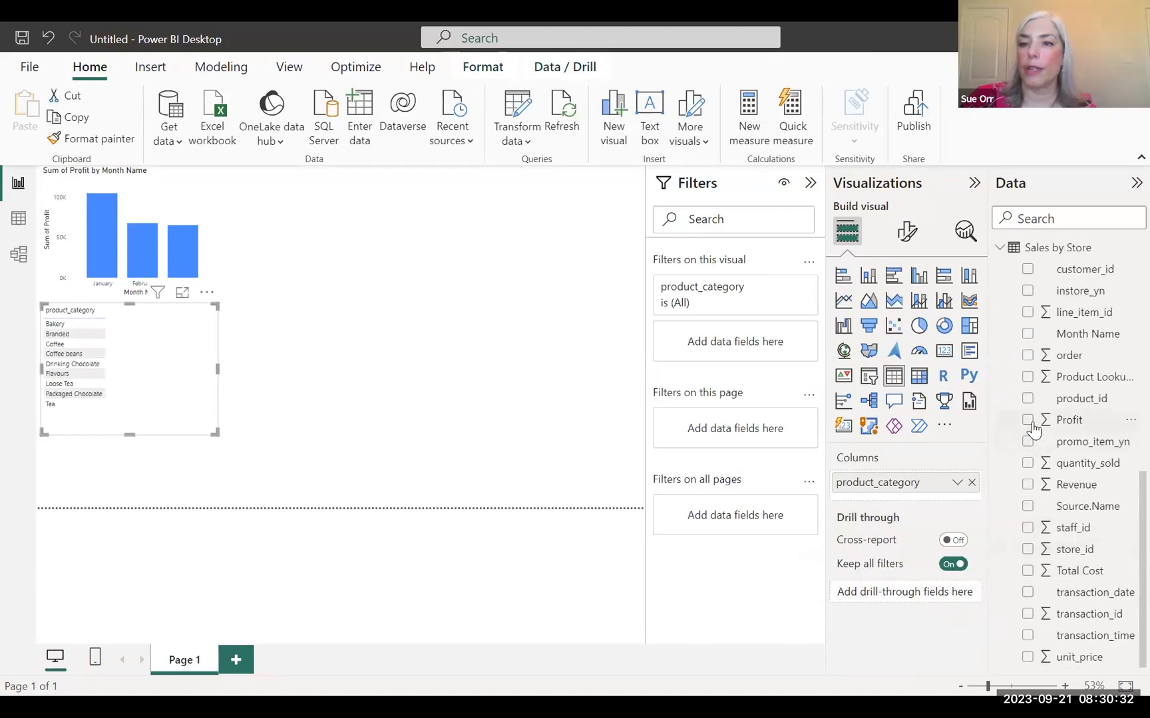
pyautogui.click(1029, 421)
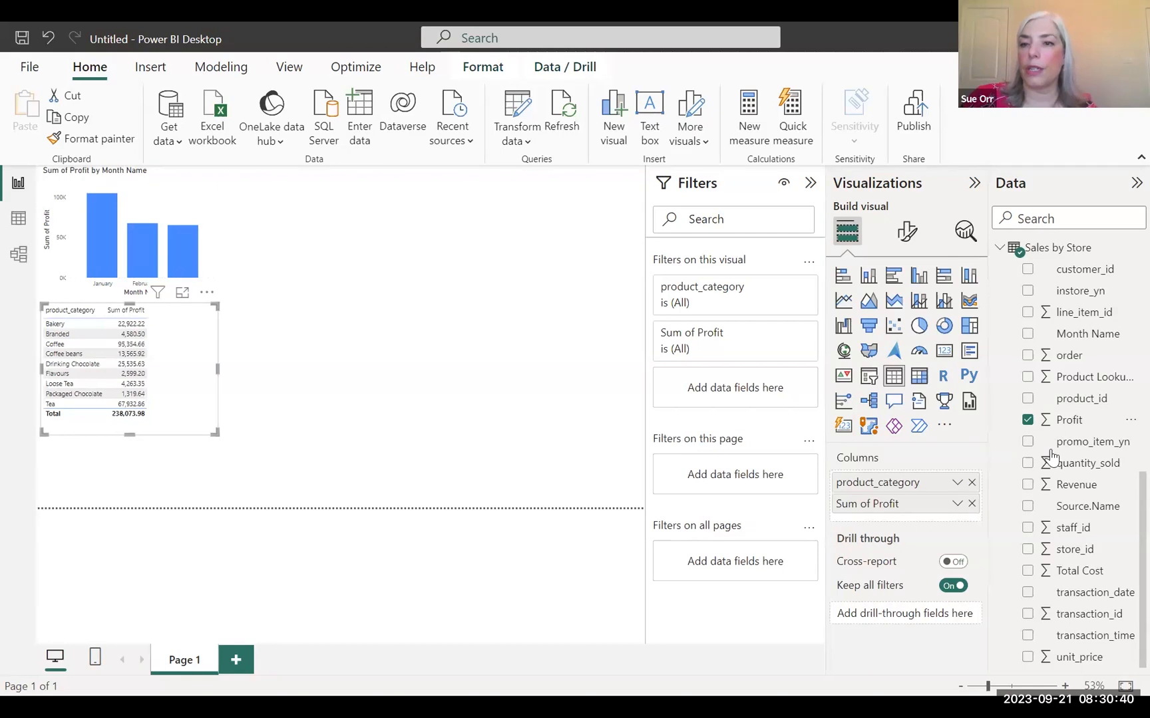
pyautogui.moveTo(931, 506); pyautogui.dragTo(932, 481)
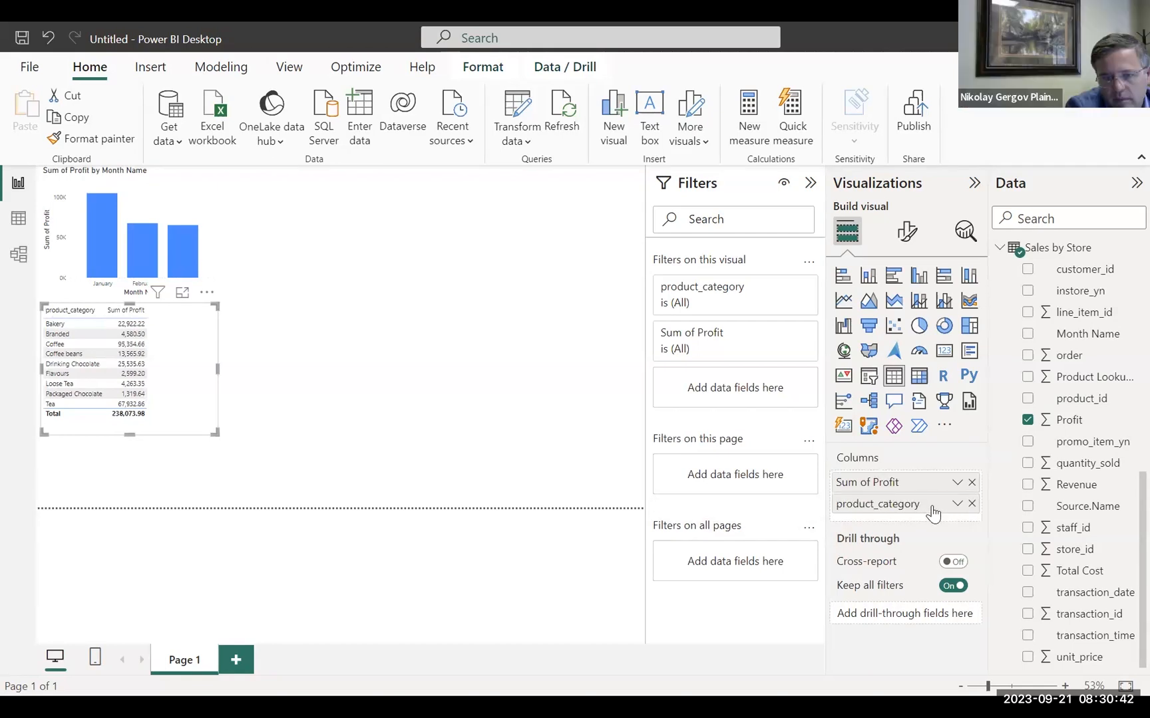
pyautogui.click(407, 226)
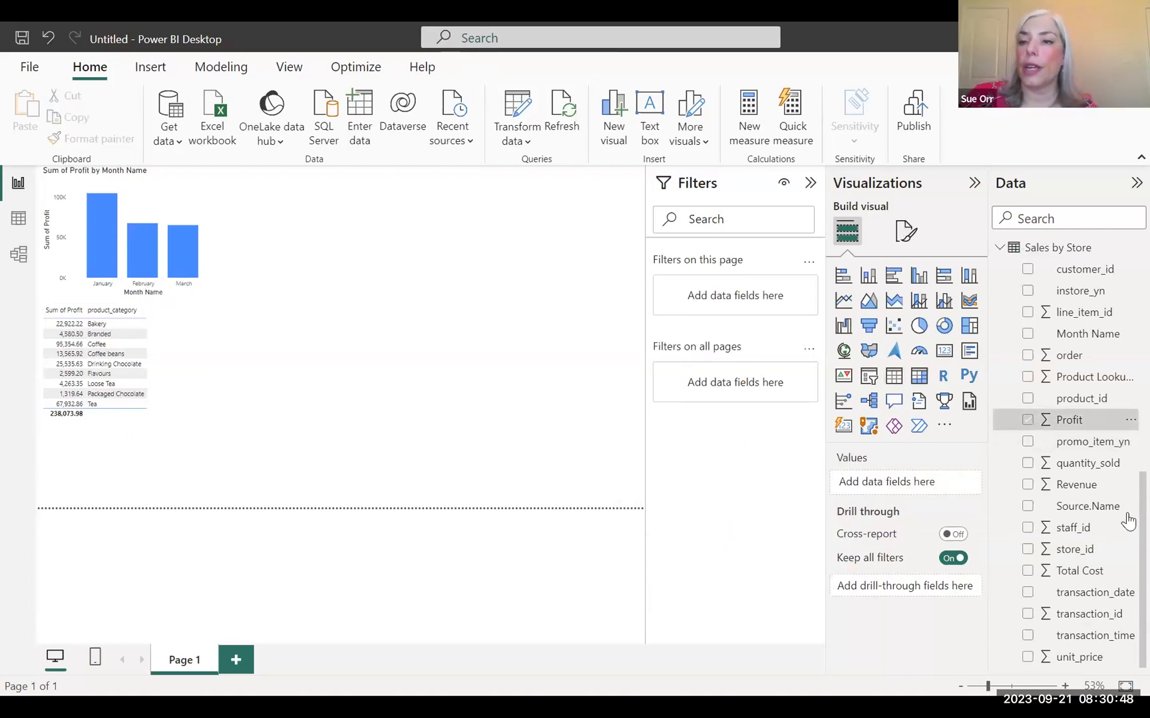
# Step: Create a column chart of Profit by home_store at the page's upper-right corner, and collapse the Filters pane
pyautogui.scroll(10, 1123, 327)
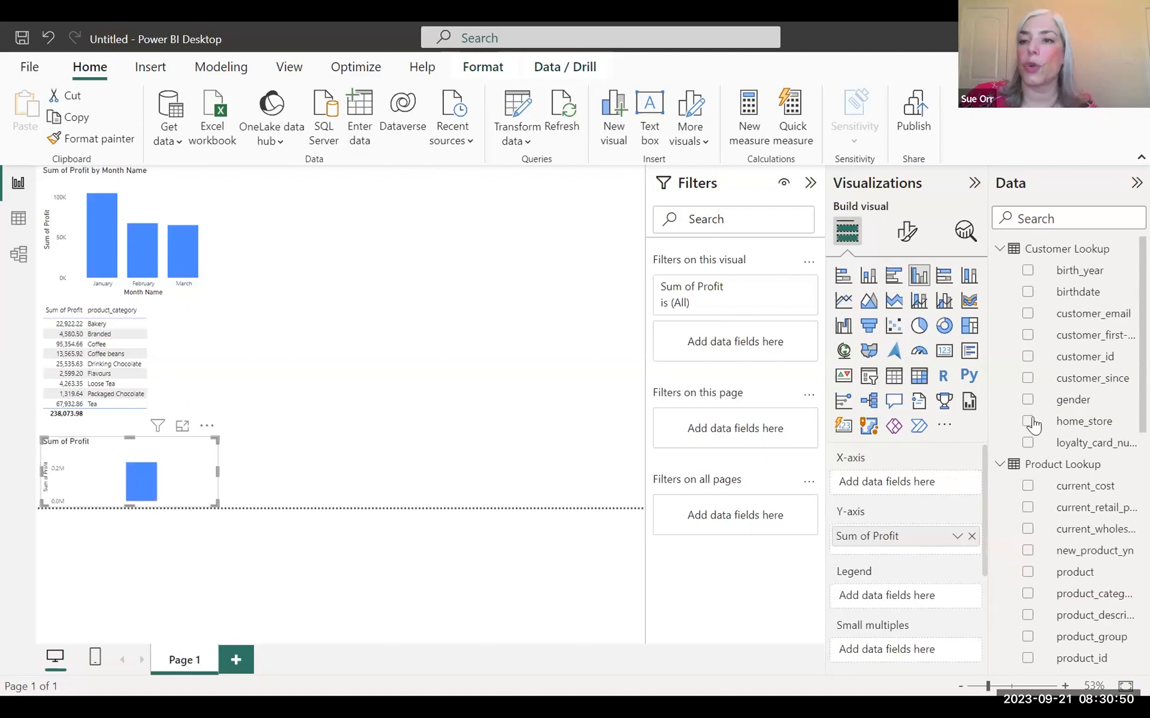
pyautogui.click(1029, 422)
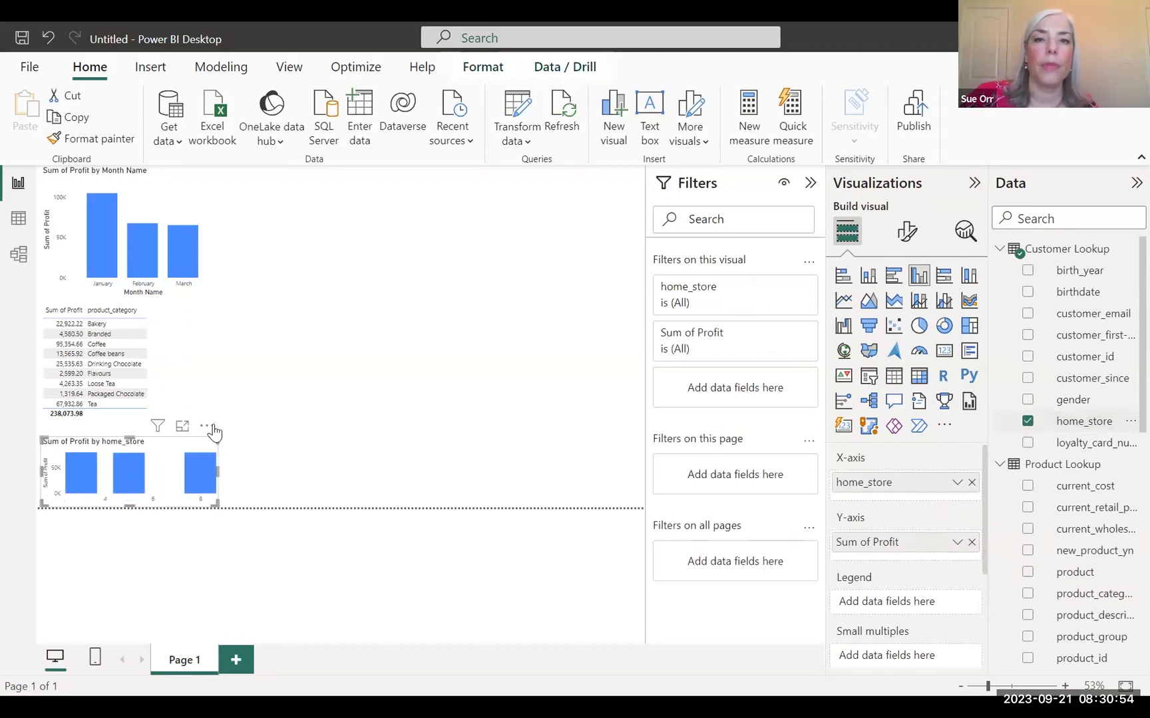
pyautogui.moveTo(391, 360); pyautogui.dragTo(635, 161)
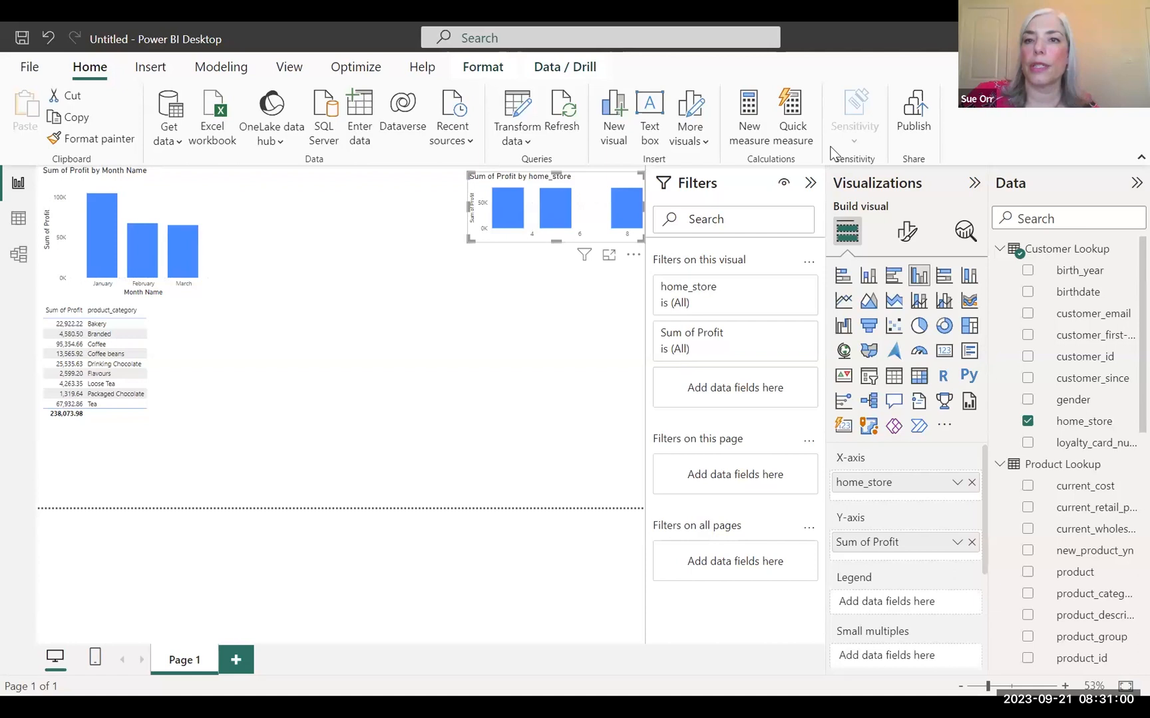
pyautogui.click(810, 183)
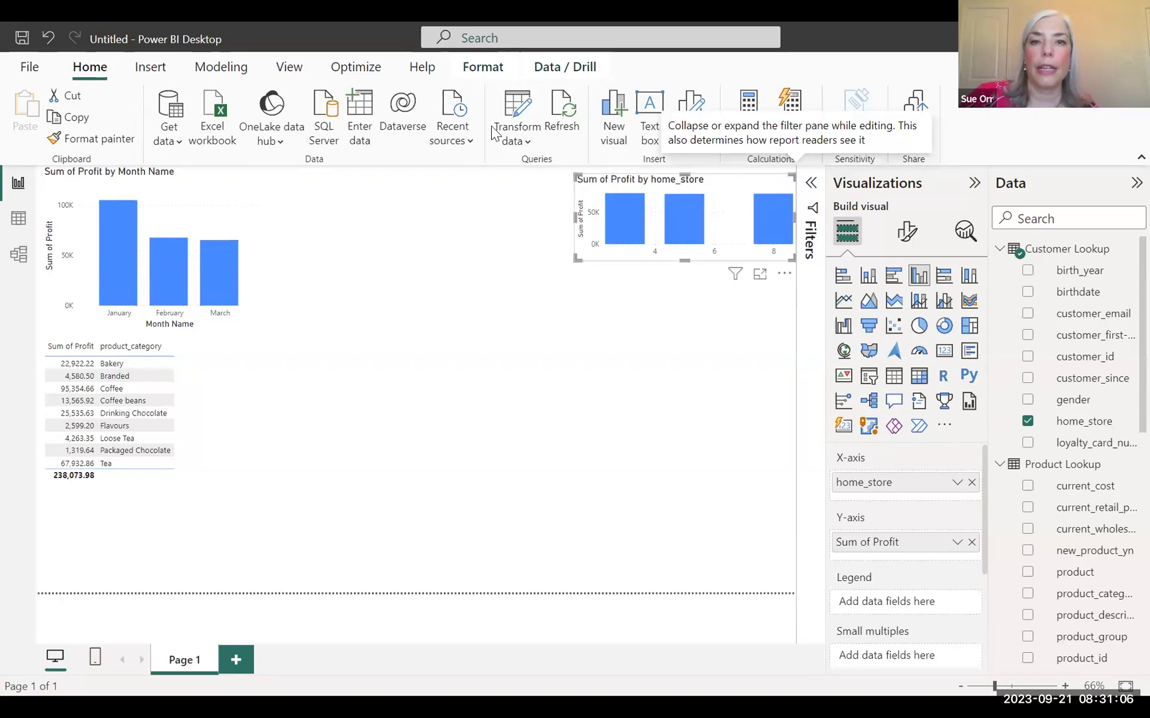
pyautogui.click(676, 372)
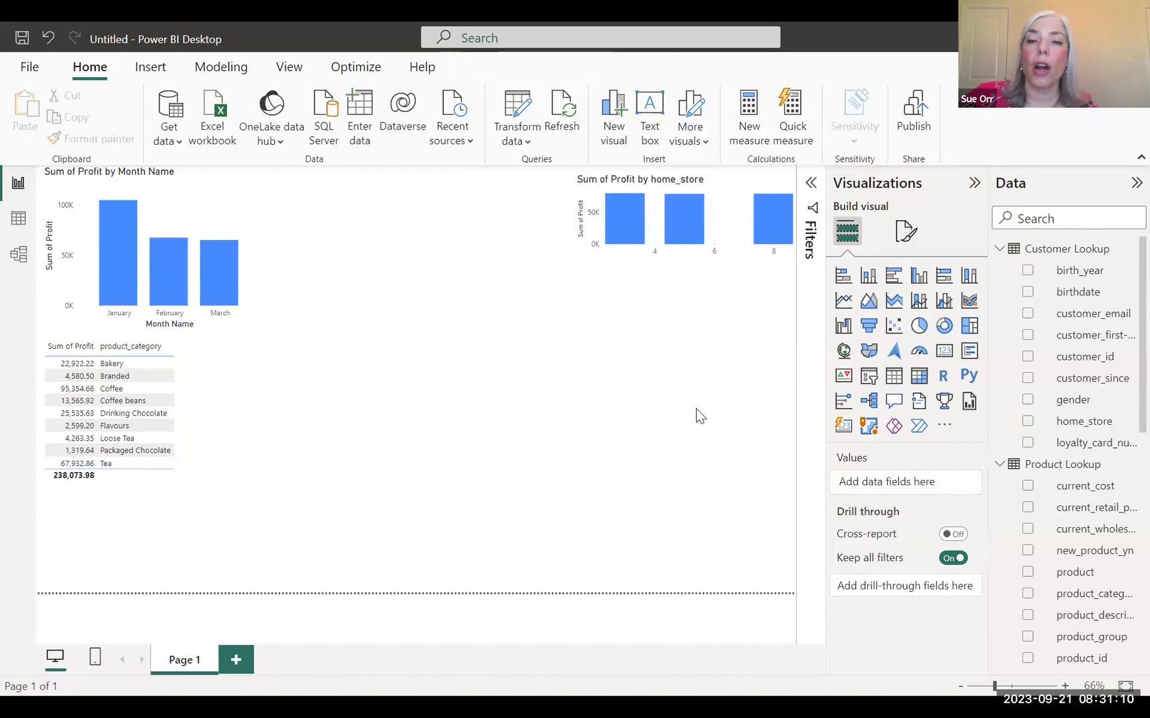
# Step: Add a card showing the sum of Profit and place it beneath the home_store chart
pyautogui.click(944, 352)
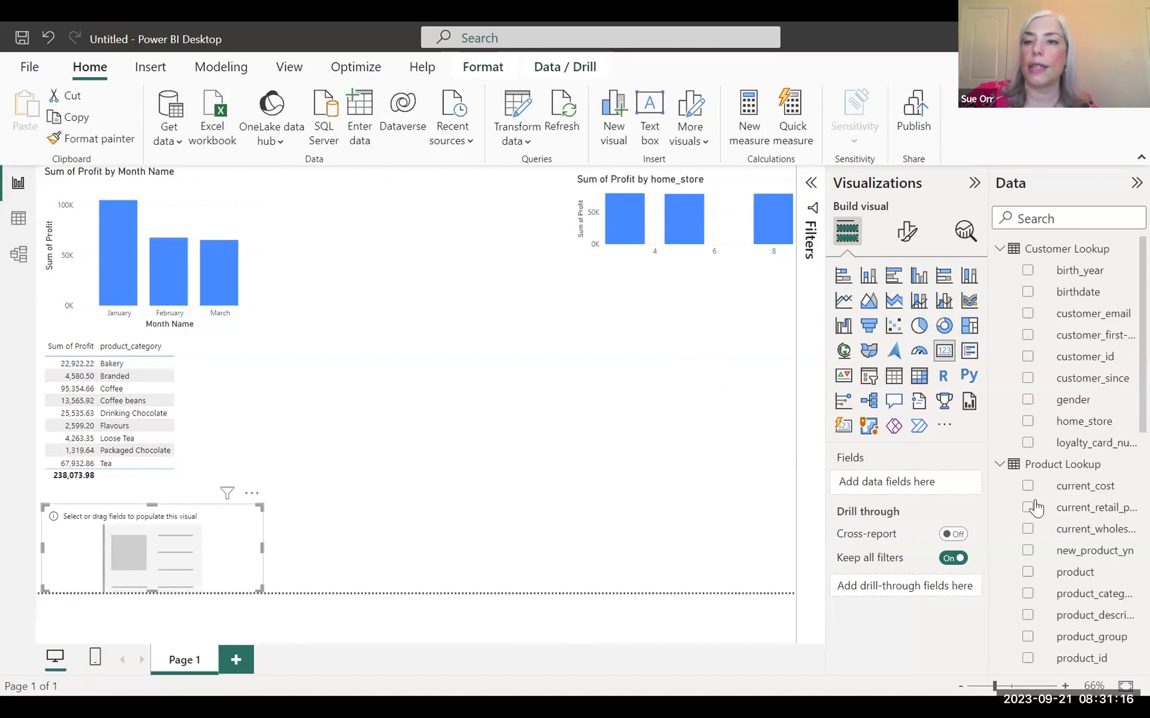
pyautogui.scroll(-3, 1068, 619)
pyautogui.scroll(-7, 1068, 619)
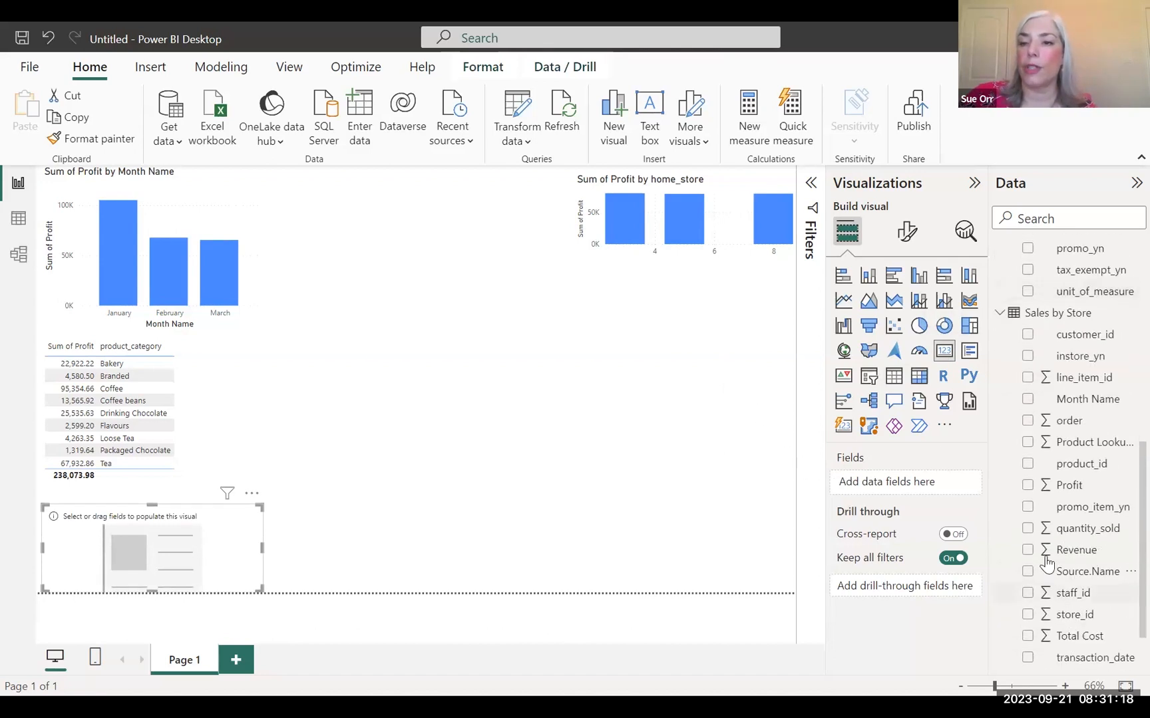
pyautogui.click(1025, 487)
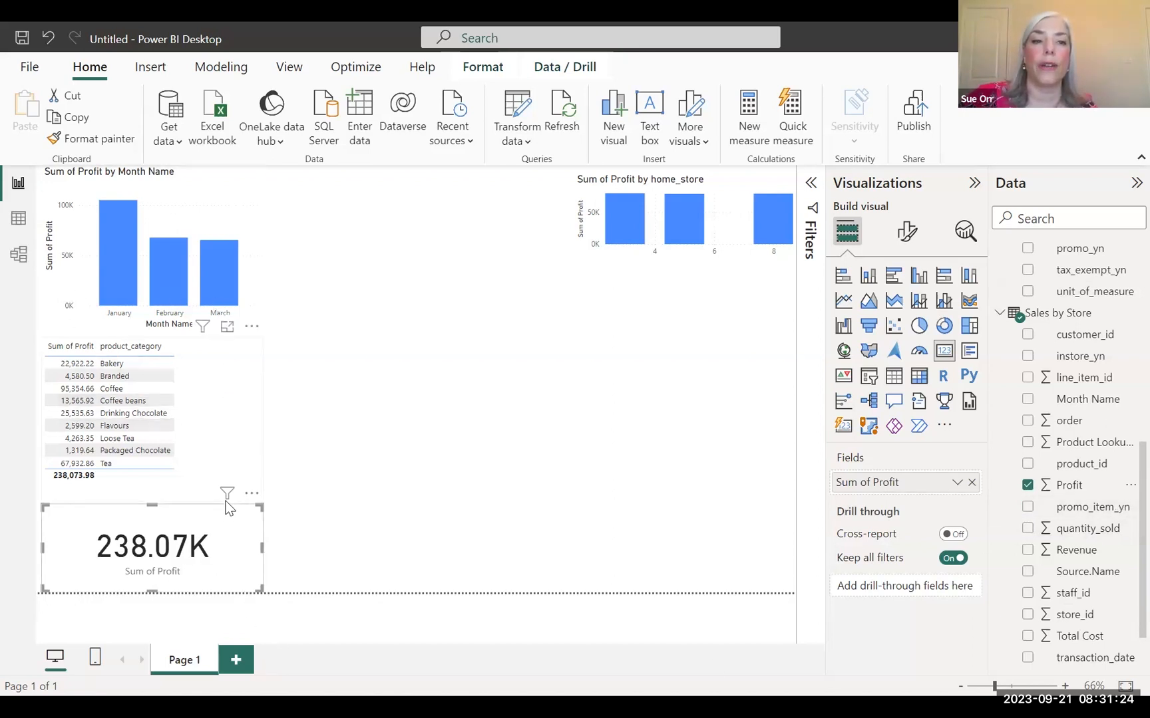
pyautogui.moveTo(224, 513); pyautogui.dragTo(755, 338)
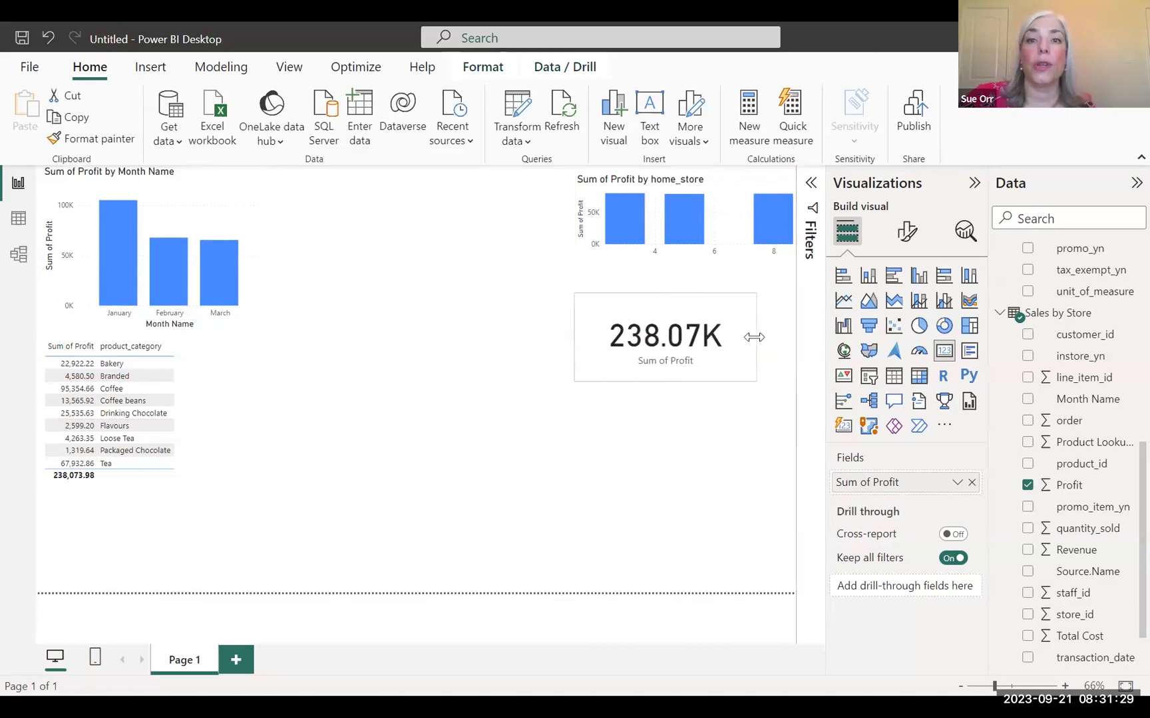
pyautogui.click(663, 463)
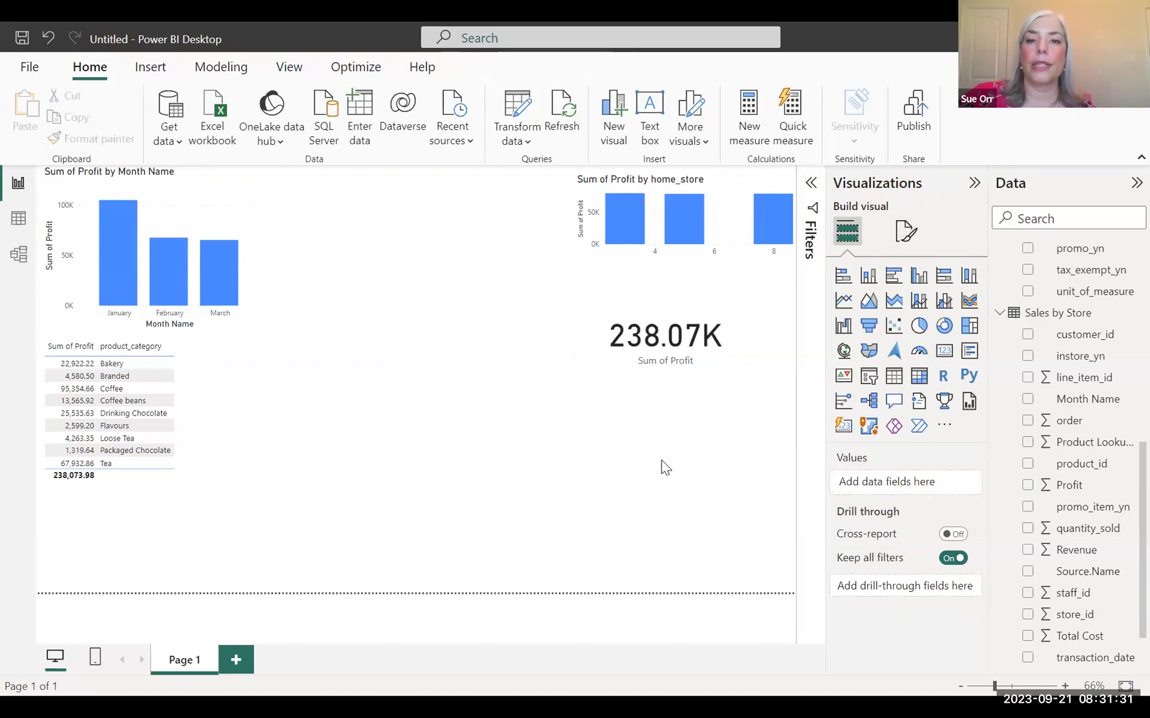
# Step: Add a Q&A visual below the product category table and widen it to show its question suggestions
pyautogui.click(892, 407)
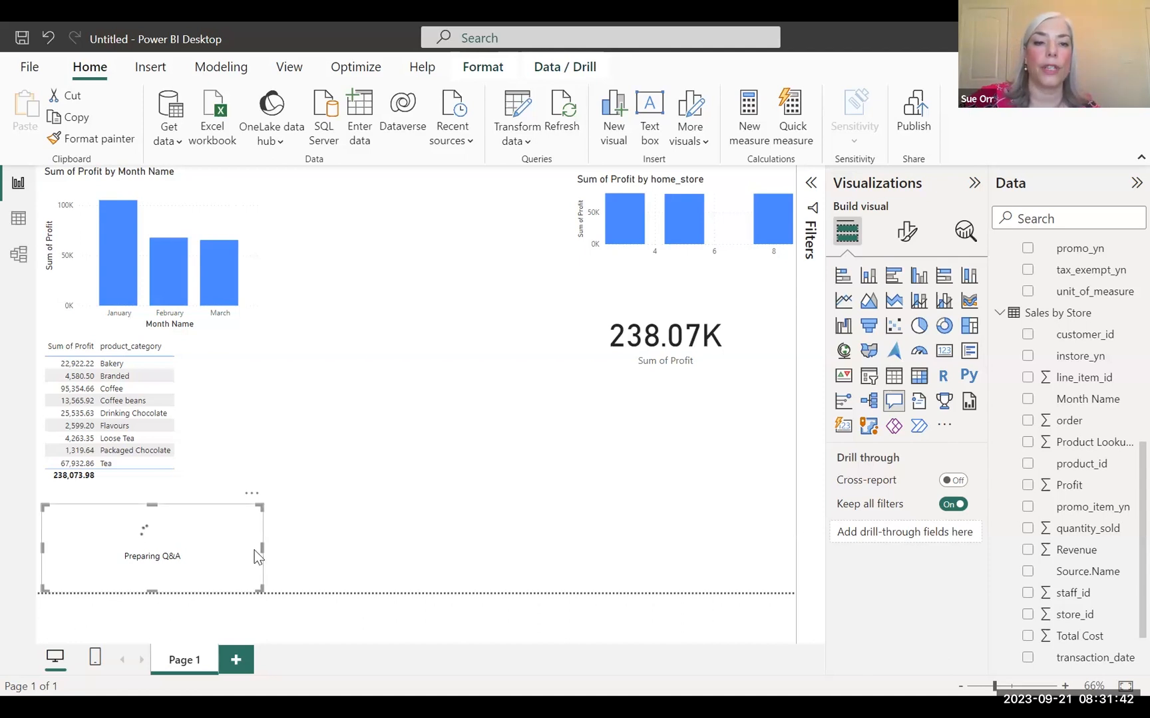
pyautogui.moveTo(262, 551); pyautogui.dragTo(331, 550)
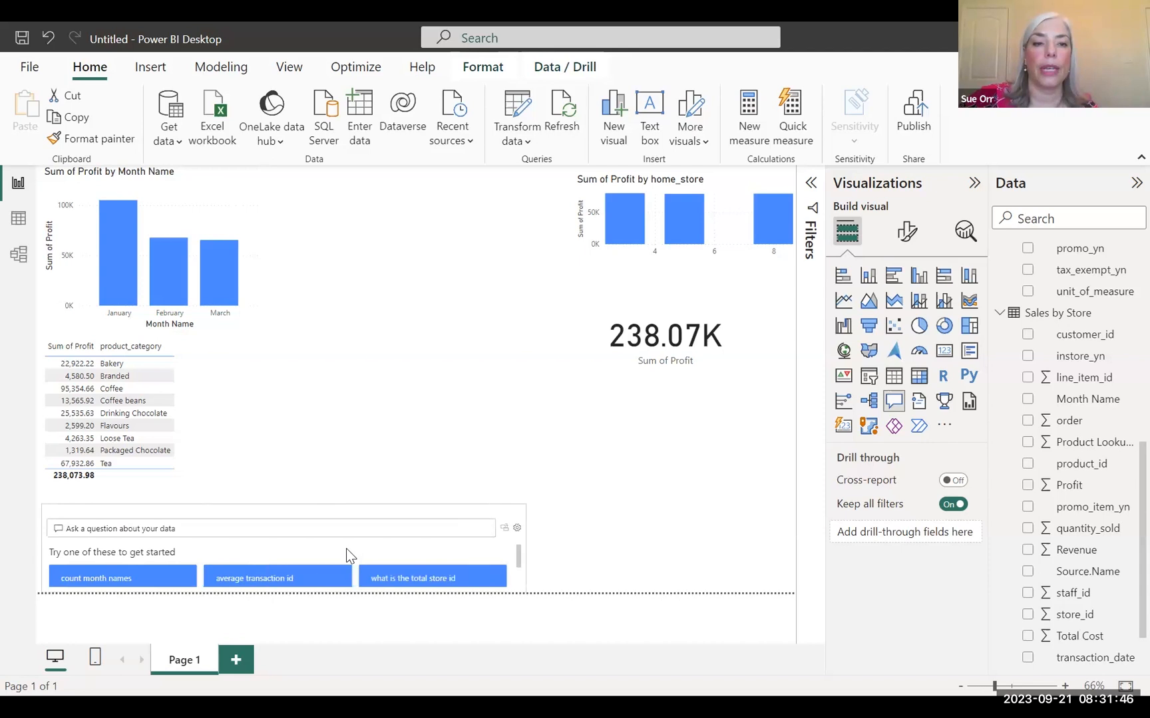
pyautogui.click(128, 583)
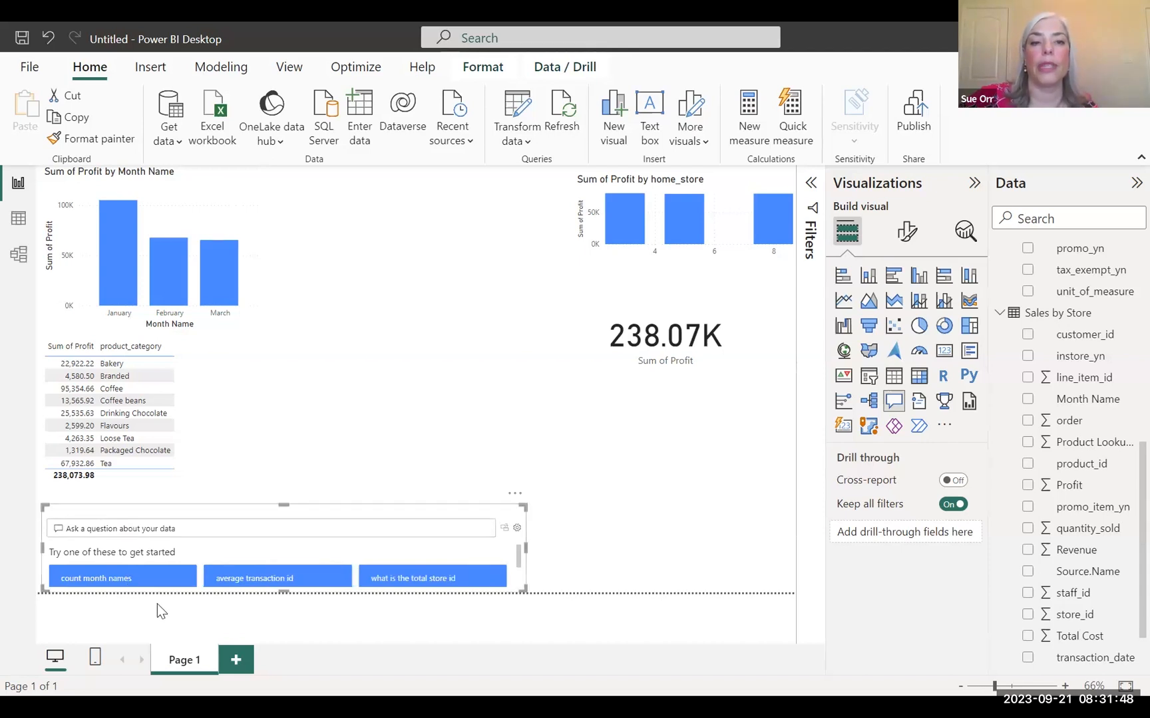
# Step: Ask the Q&A visual for "average profit per transaction", then convert the answer to a card and shrink it to less than half its width
pyautogui.click(142, 526)
pyautogui.write('aver')
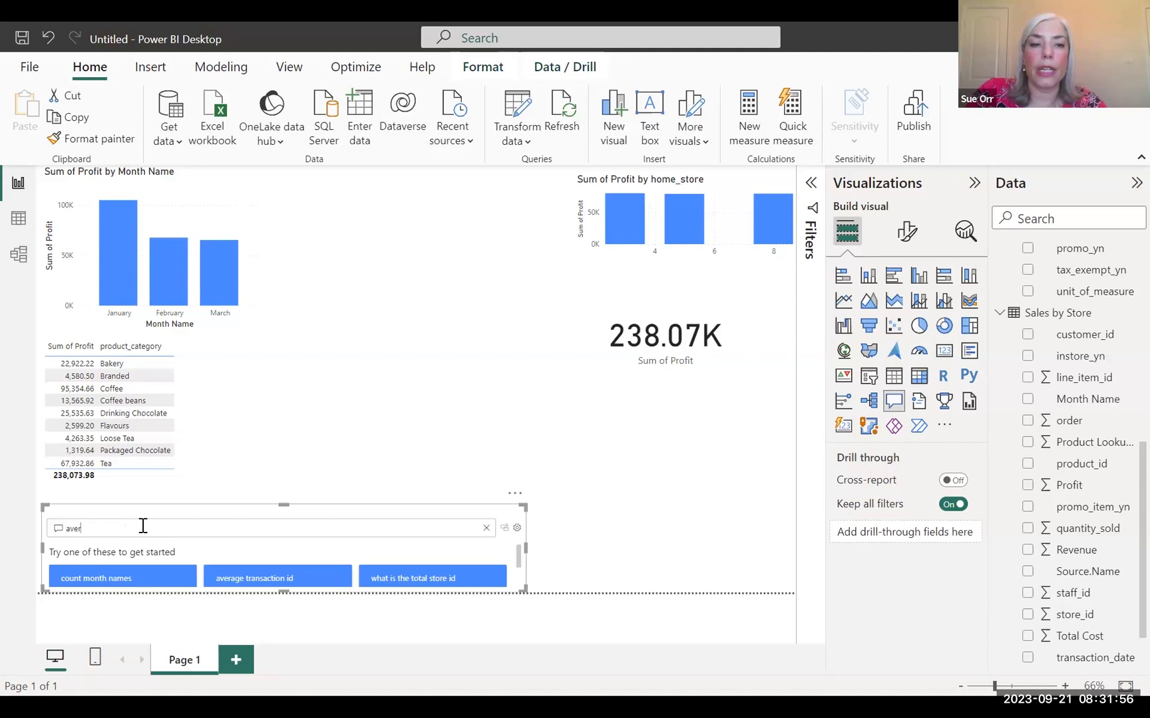
pyautogui.write('age prof')
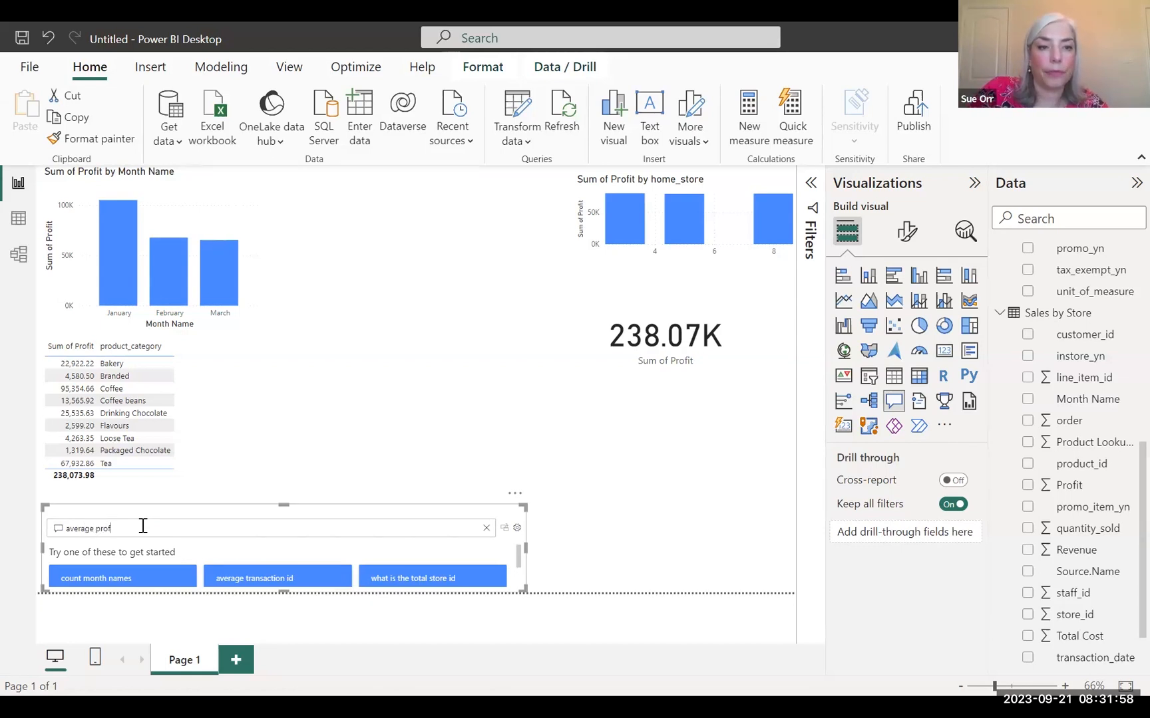
pyautogui.write('it per tr')
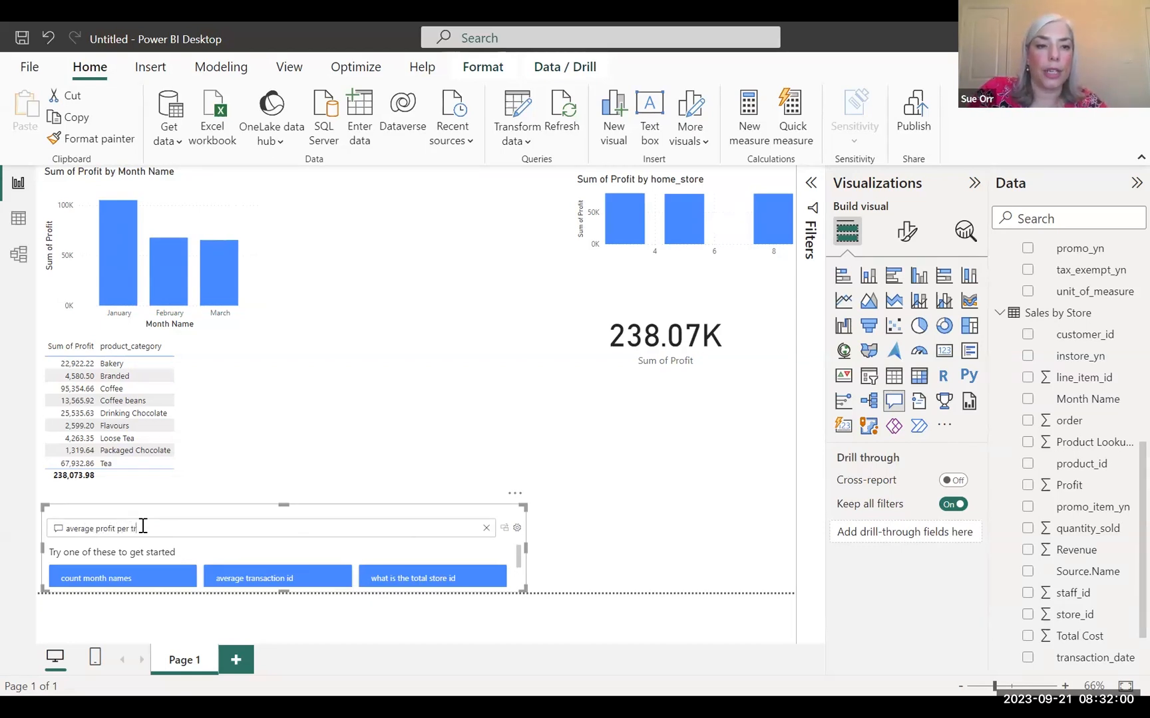
pyautogui.write('ansaction')
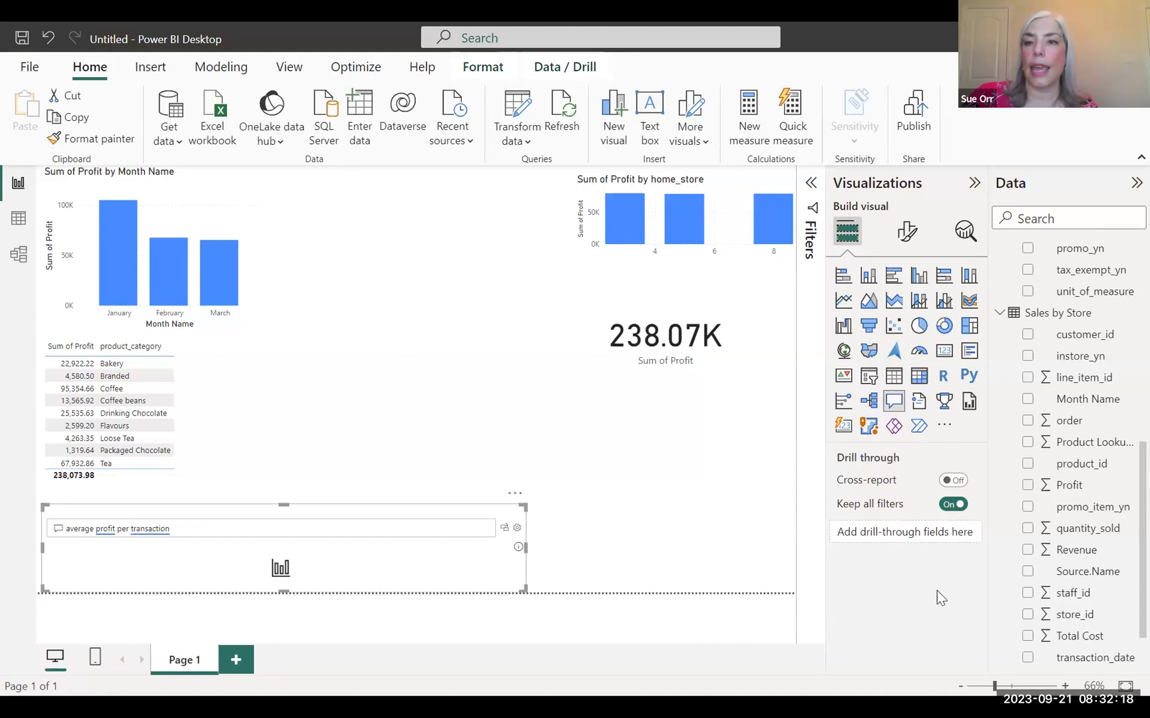
pyautogui.click(945, 359)
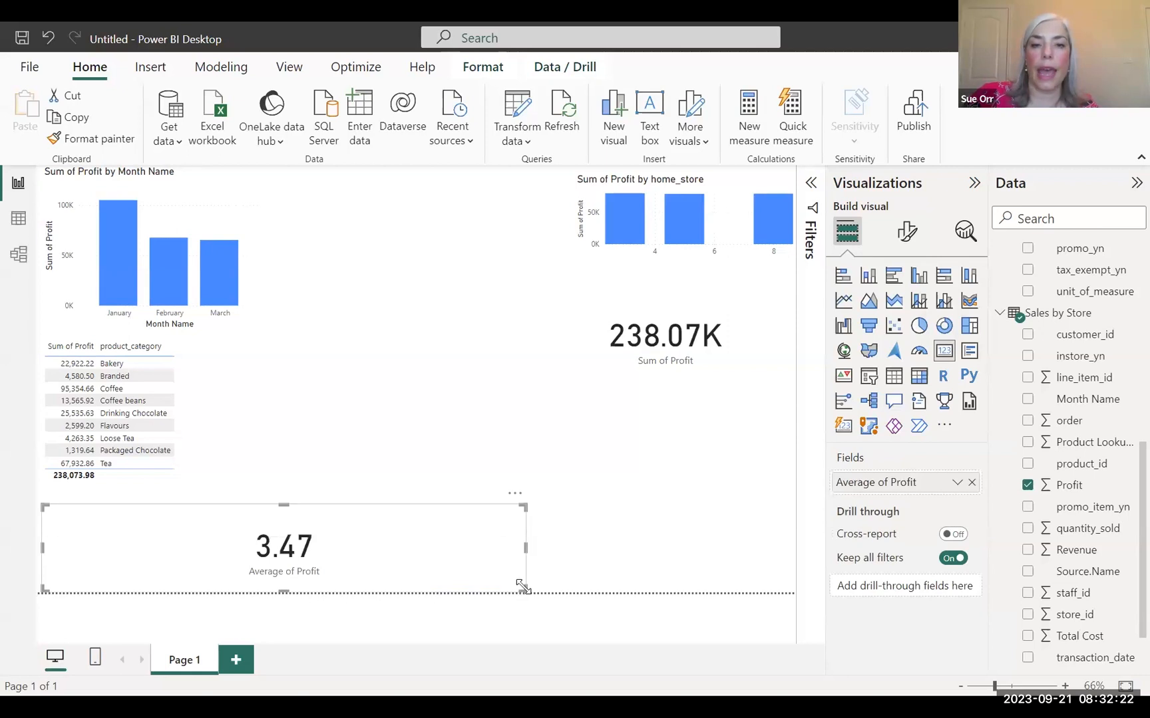
pyautogui.moveTo(524, 589); pyautogui.dragTo(233, 579)
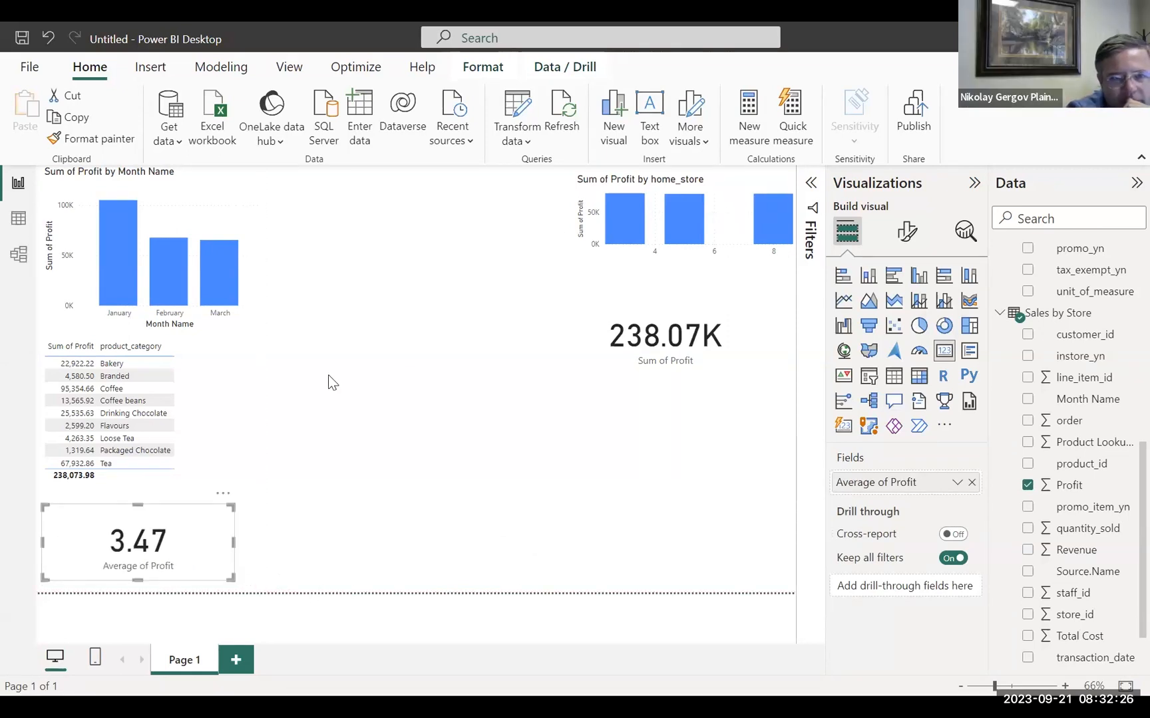
# Step: Move the Average of Profit card beneath the Sum of Profit card, and add a new Q&A visual below the product category table
pyautogui.moveTo(206, 527); pyautogui.dragTo(740, 402)
pyautogui.click(720, 535)
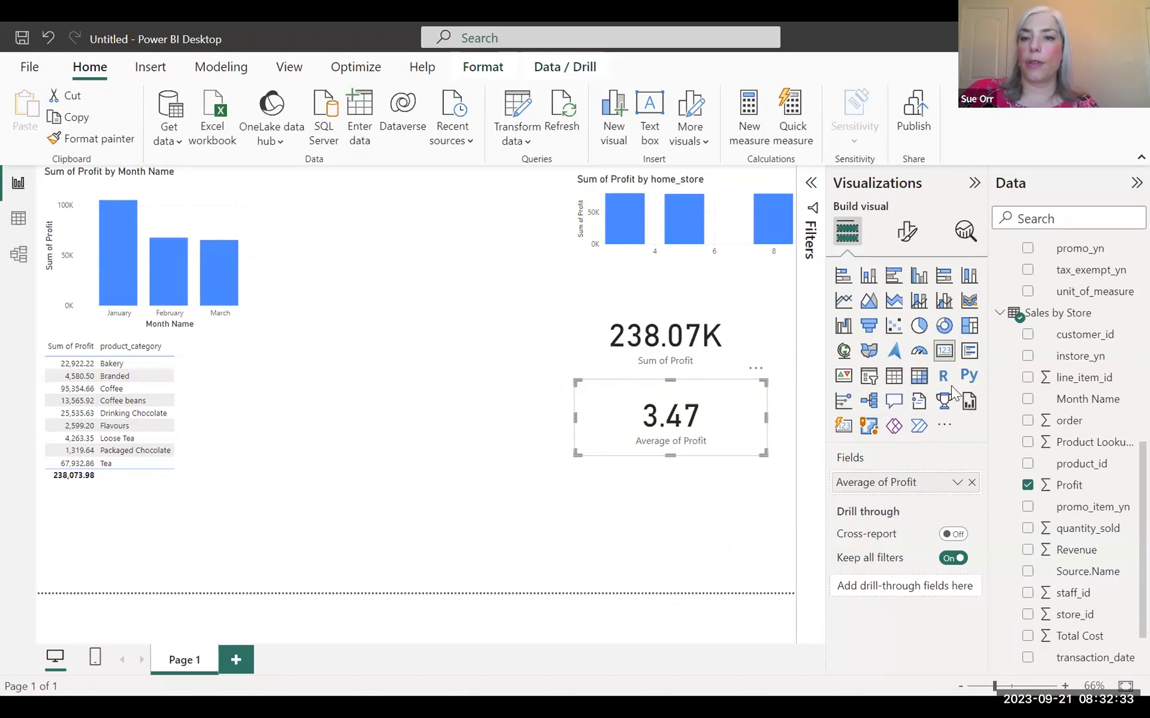
pyautogui.click(894, 402)
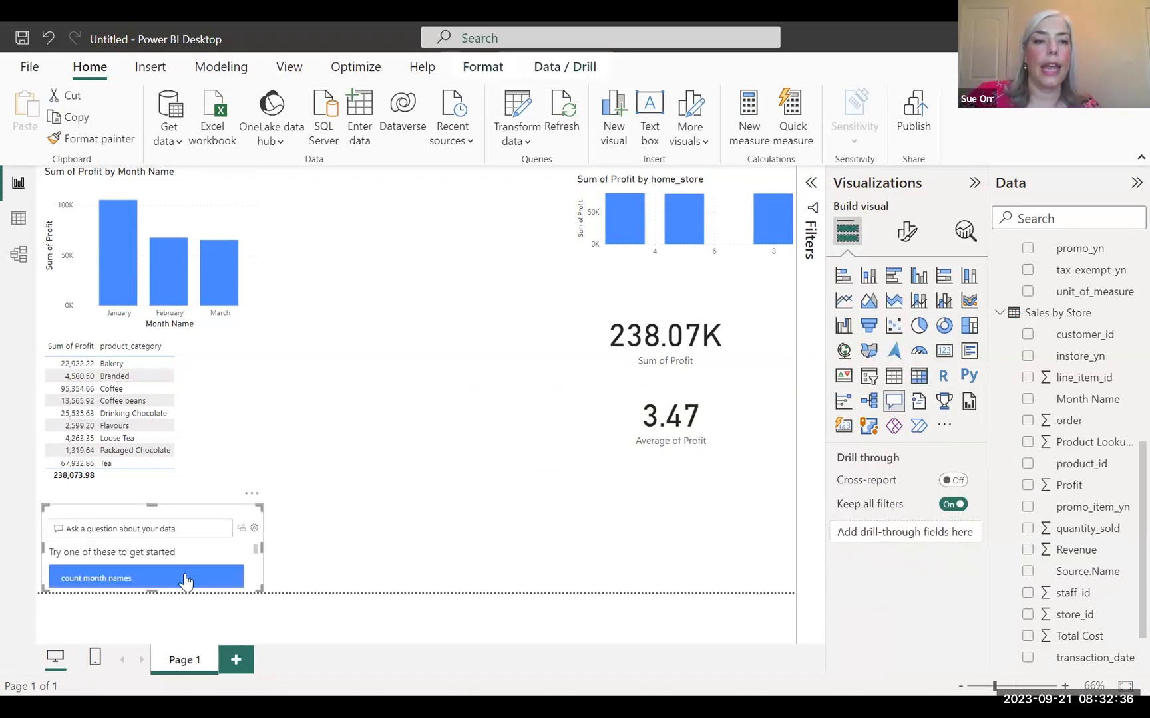
# Step: Ask the new Q&A visual for the customer with the highest profit
pyautogui.click(196, 527)
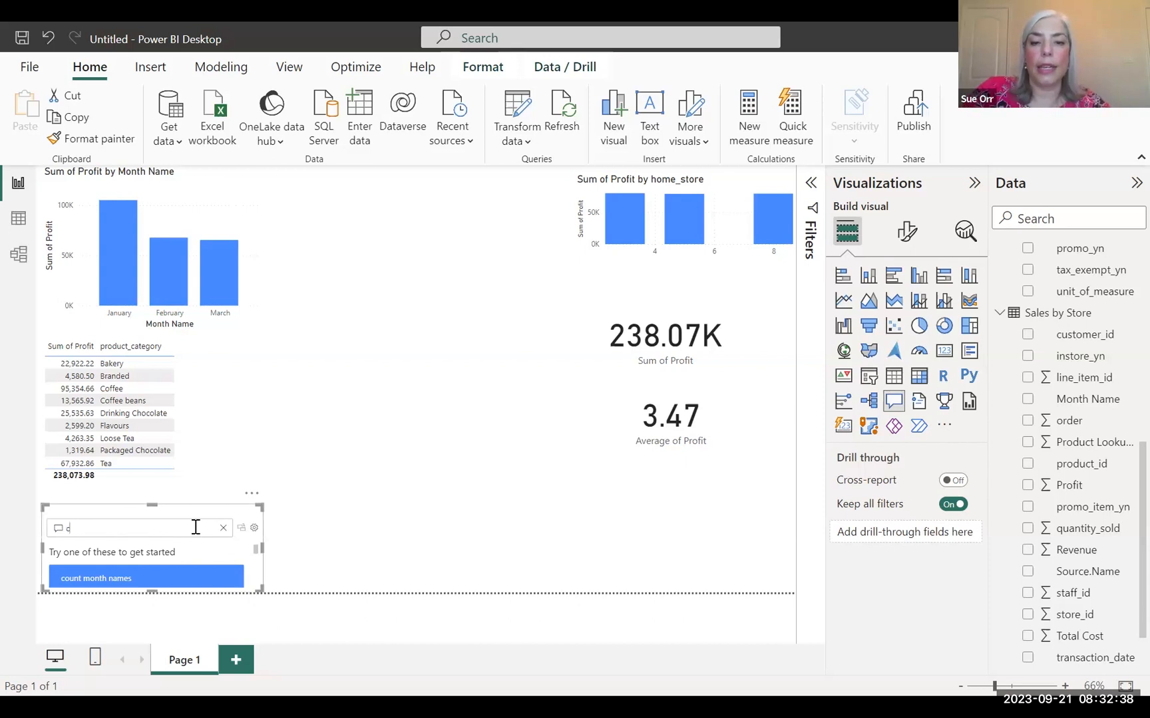
pyautogui.write('customer')
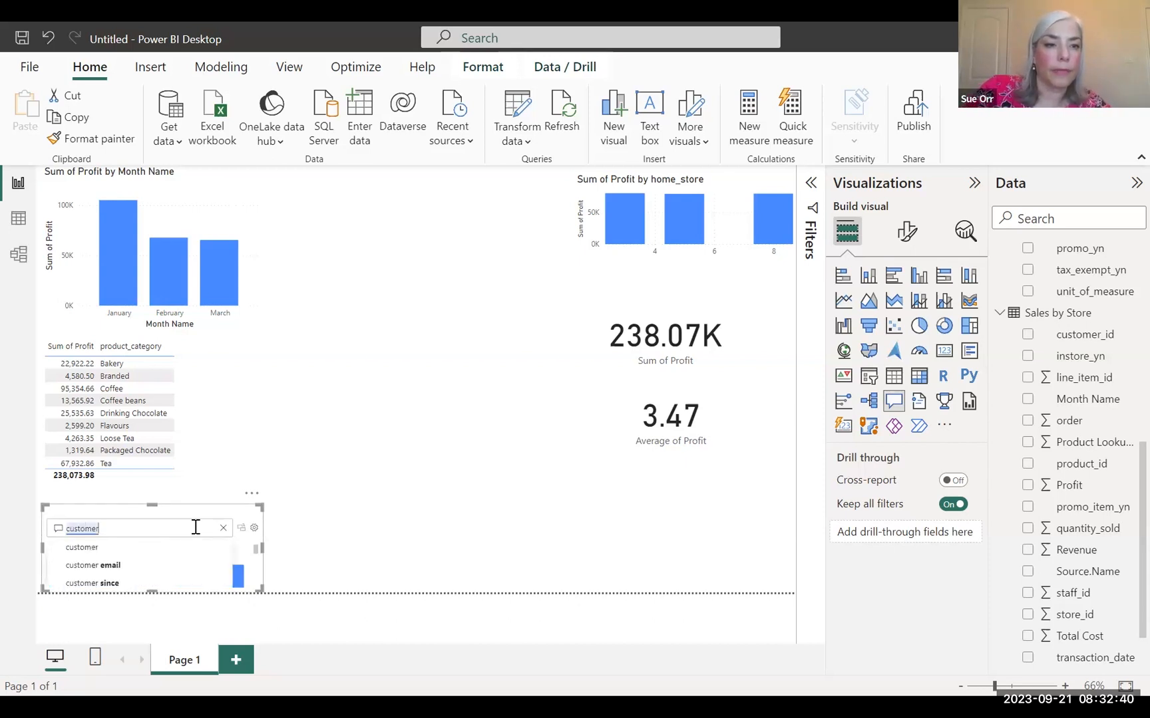
pyautogui.write(' iwth the')
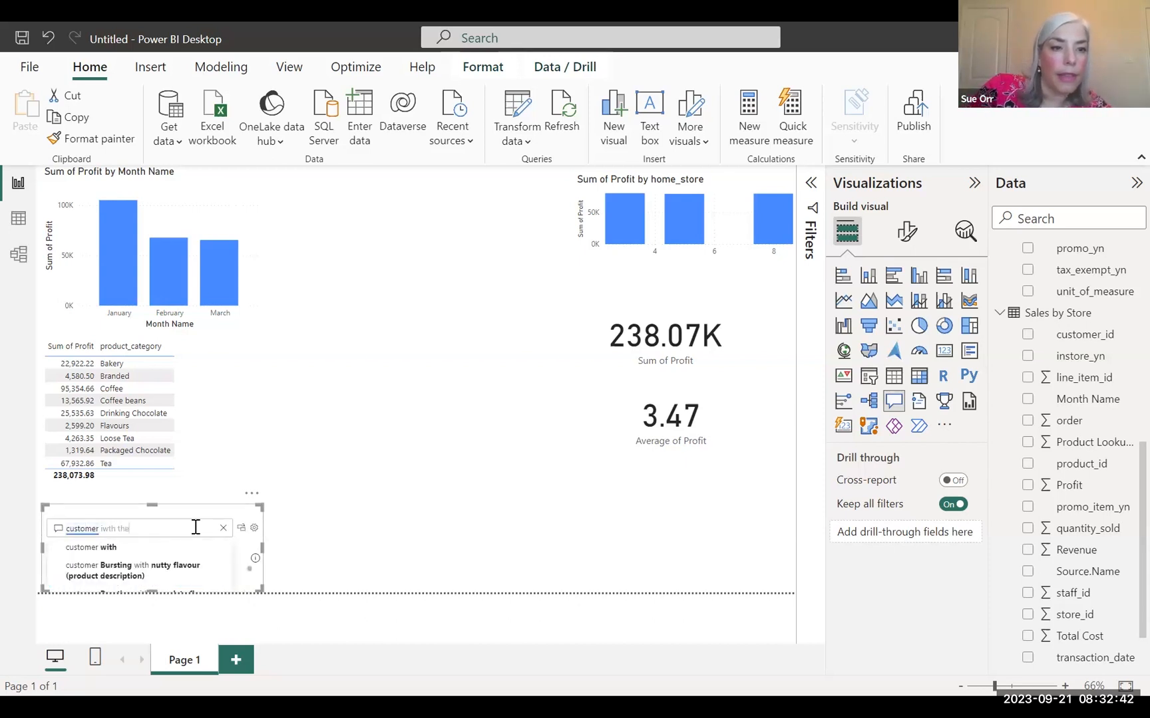
pyautogui.write(' highest profit')
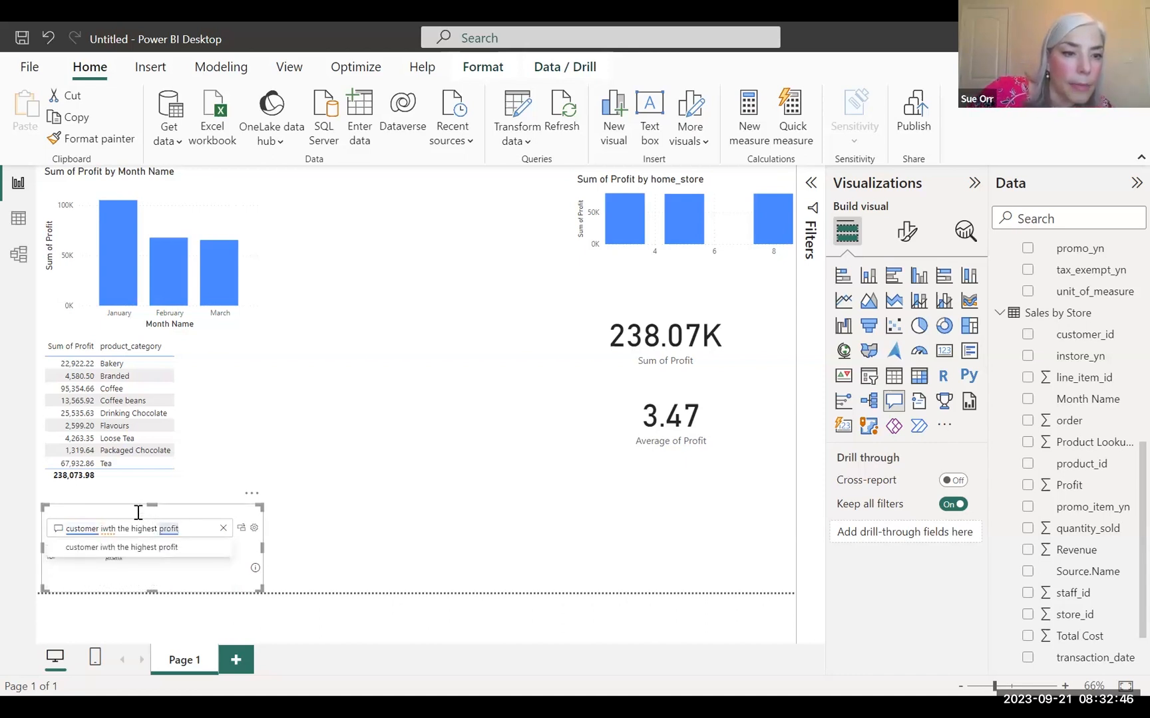
# Step: Correct the misspelled second word of the Q&A question to "with"
pyautogui.doubleClick(109, 529)
pyautogui.write('with')
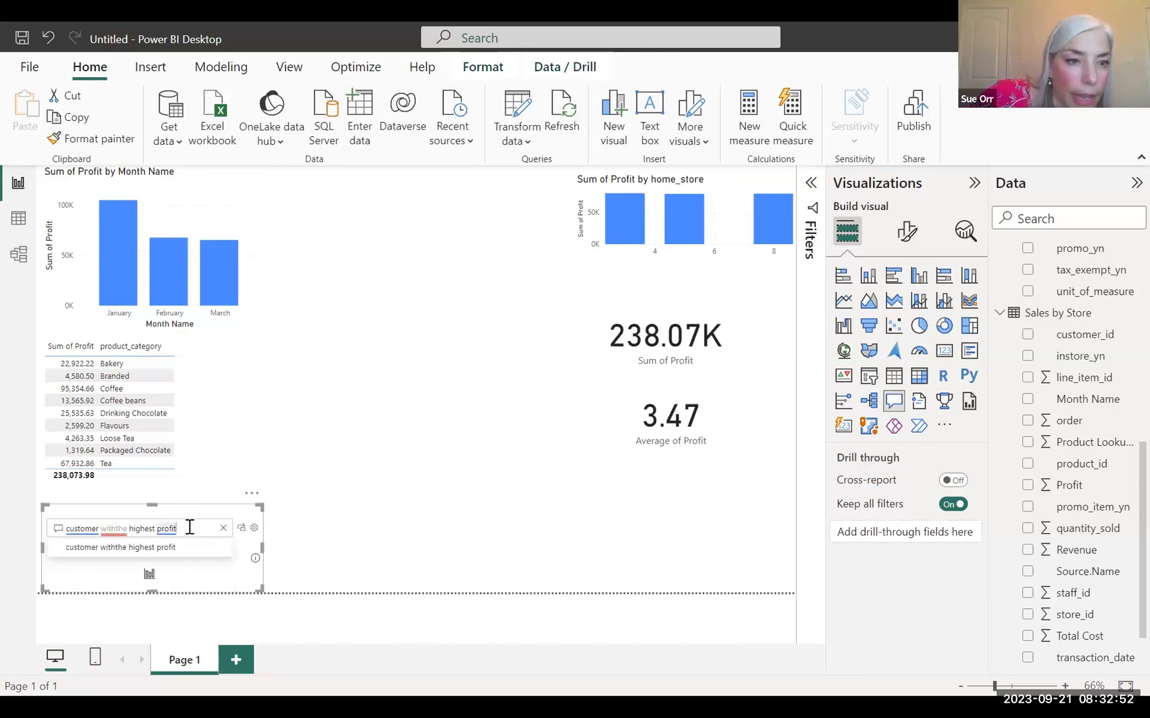
pyautogui.click(116, 531)
pyautogui.write('with')
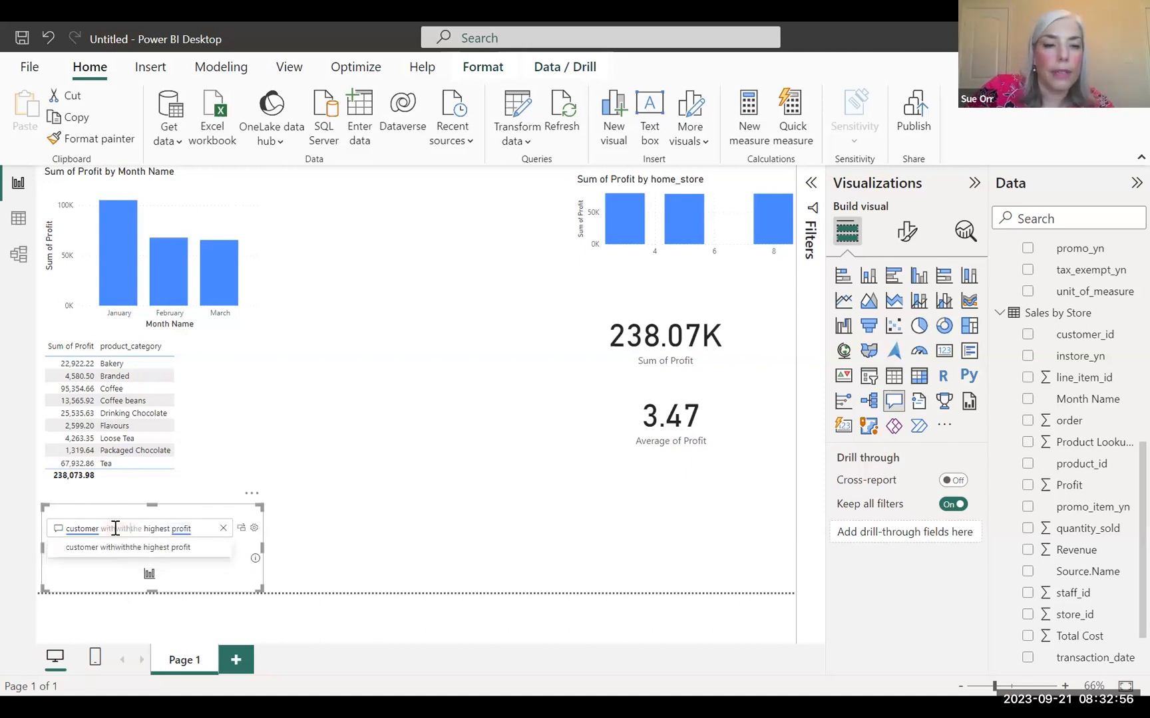
pyautogui.press('BackSpace')
pyautogui.press('BackSpace')
pyautogui.press('BackSpace')
pyautogui.press('BackSpace')
pyautogui.press('BackSpace')
pyautogui.press('BackSpace')
pyautogui.press('BackSpace')
pyautogui.press('BackSpace')
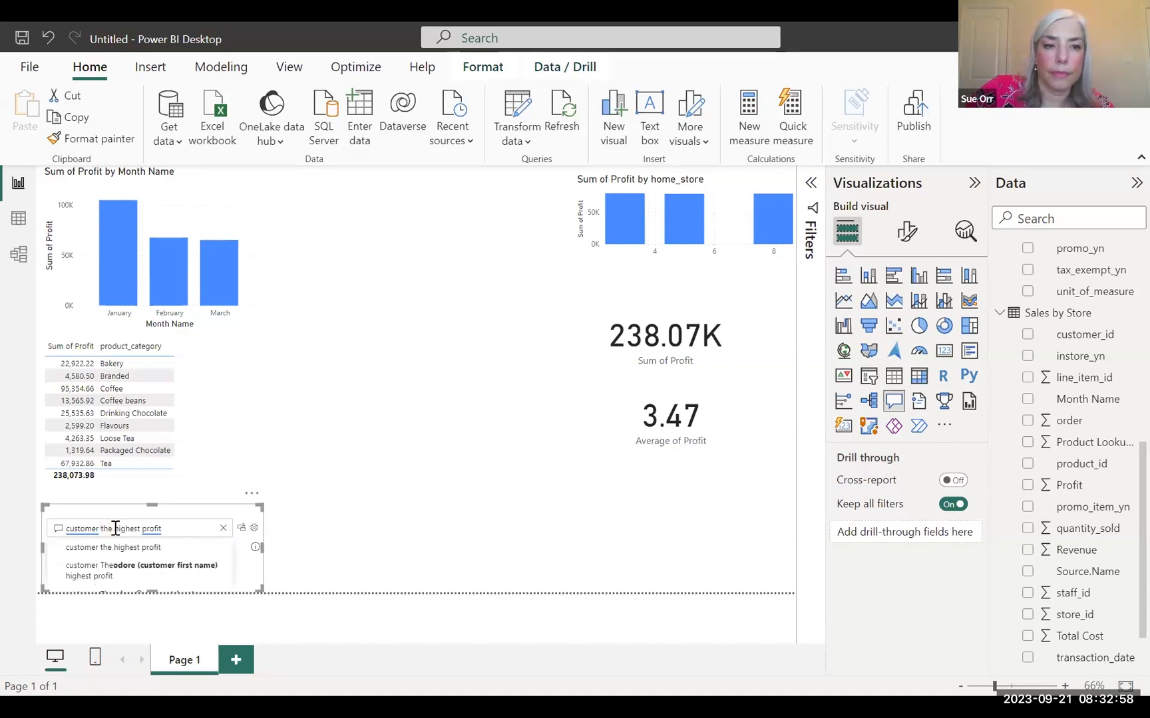
pyautogui.press('BackSpace')
pyautogui.press('BackSpace')
pyautogui.write('with')
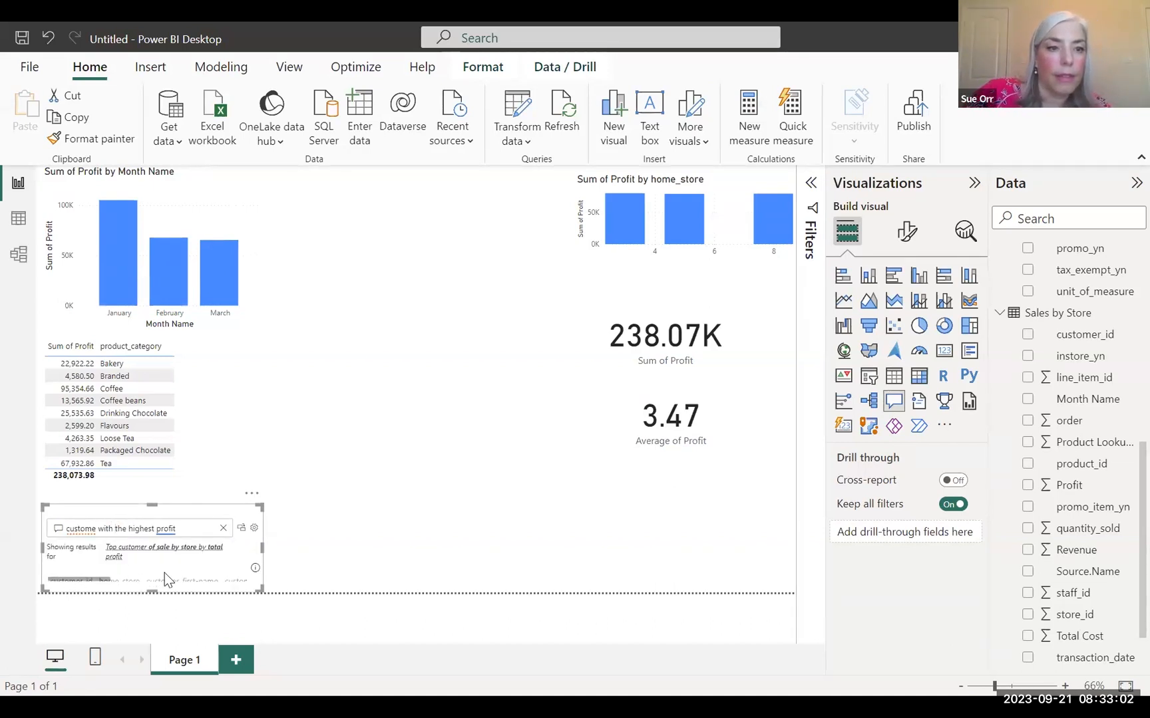
# Step: Convert the Q&A answer to a standard table visual and resize it into a low, wide strip along the page's lower edge
pyautogui.click(241, 530)
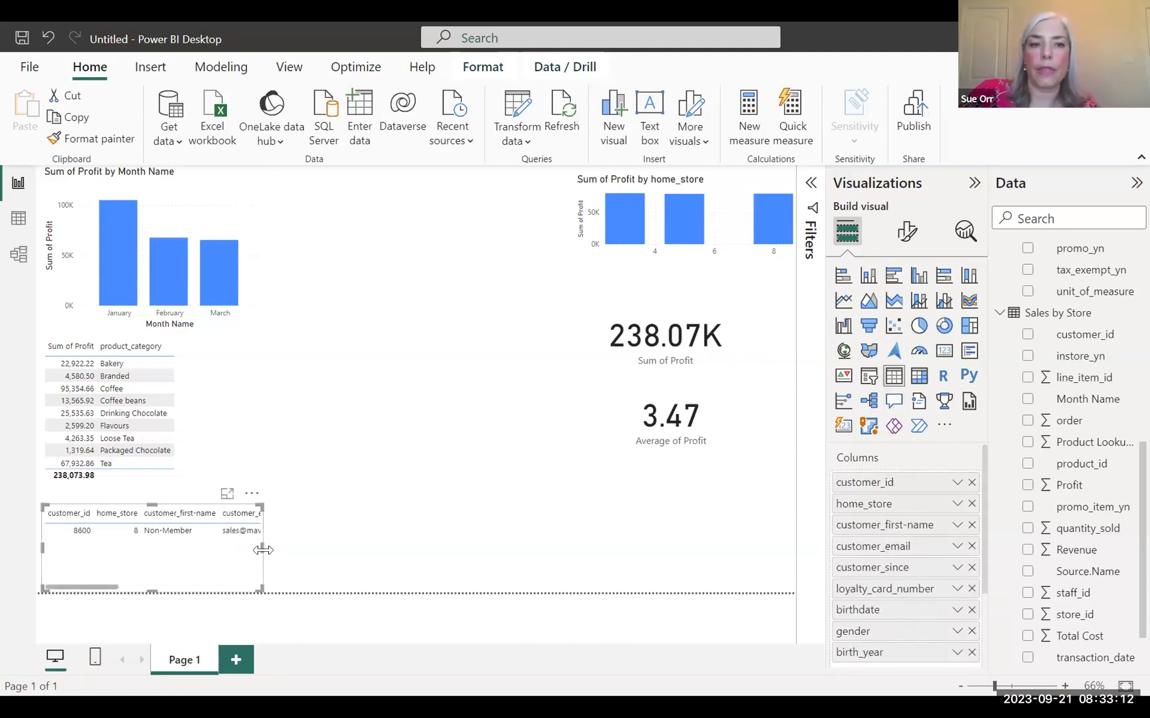
pyautogui.moveTo(264, 550); pyautogui.dragTo(766, 569)
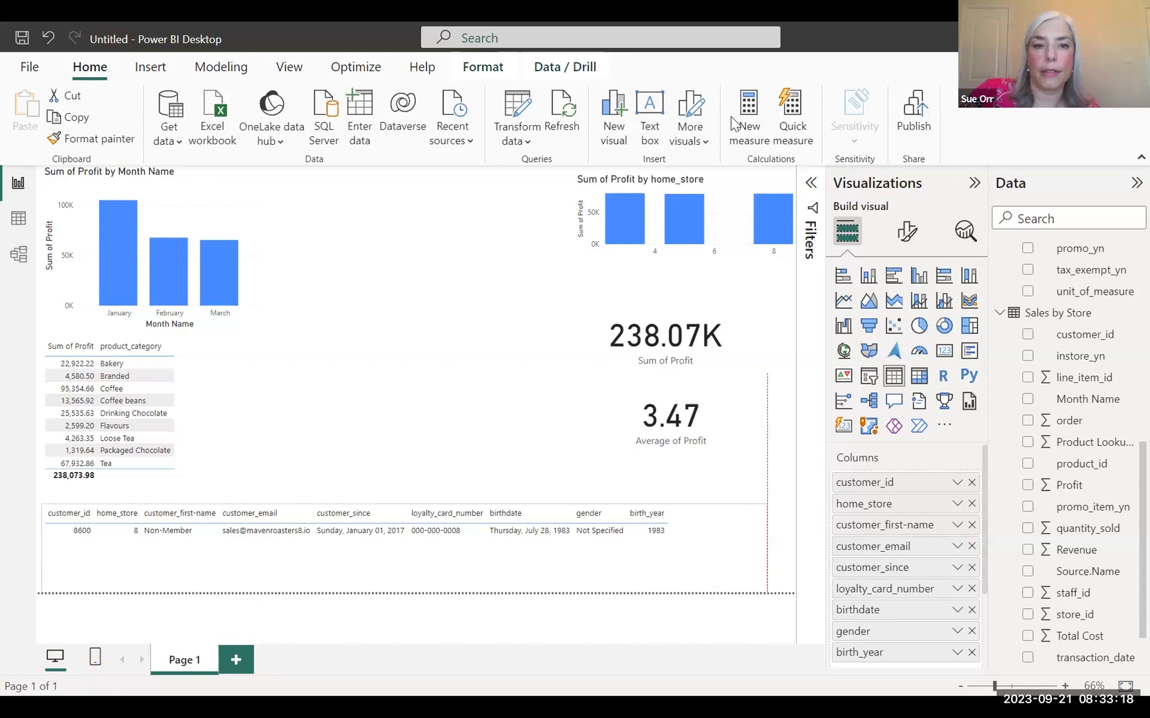
pyautogui.moveTo(409, 539); pyautogui.dragTo(407, 538)
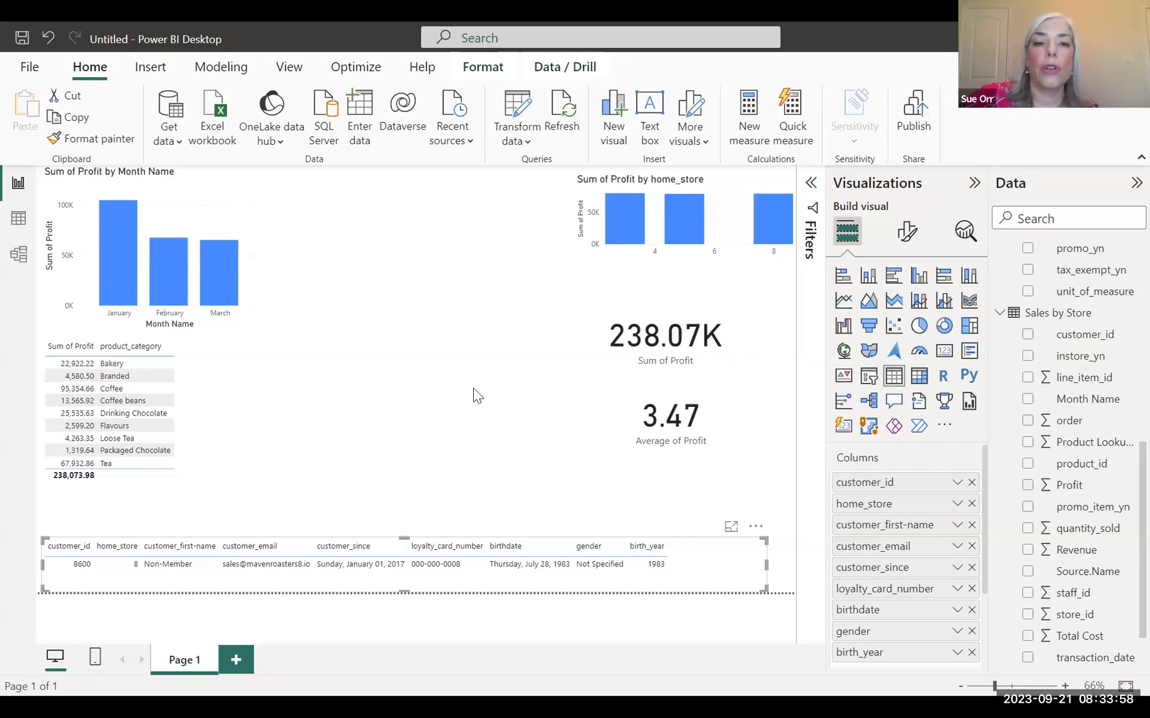
# Step: Try the Profit by Month Name chart as a line chart, scatter chart and table, and settle on a stacked column chart
pyautogui.click(199, 191)
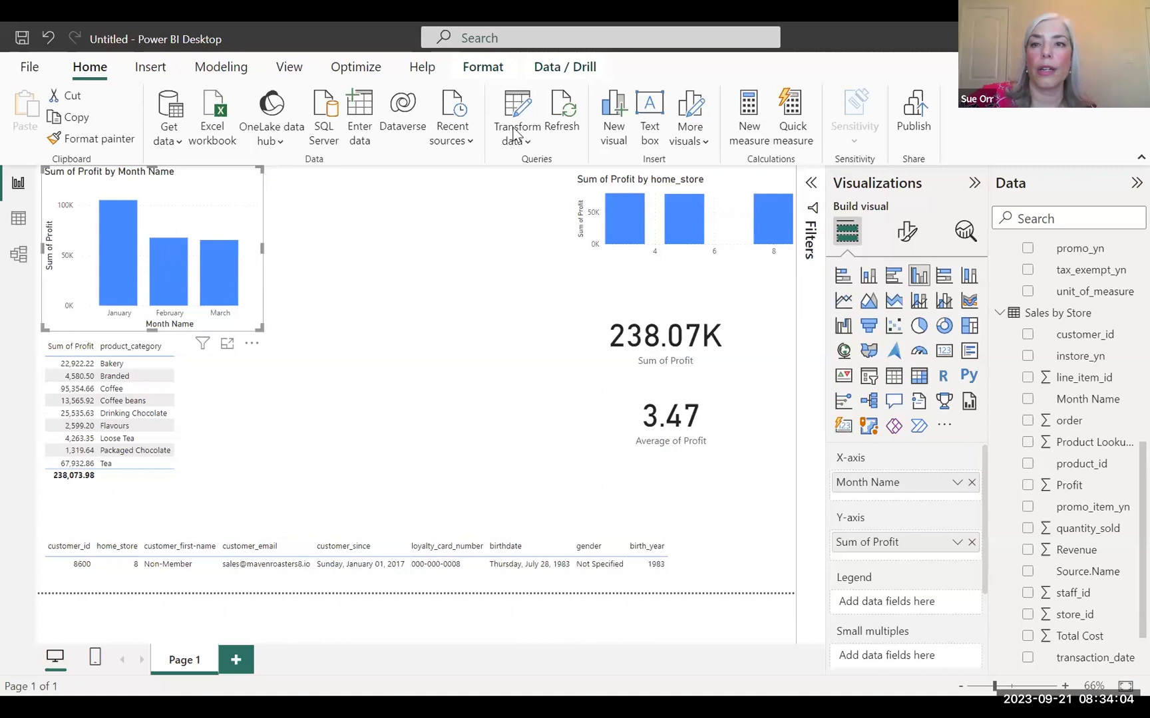
pyautogui.click(843, 303)
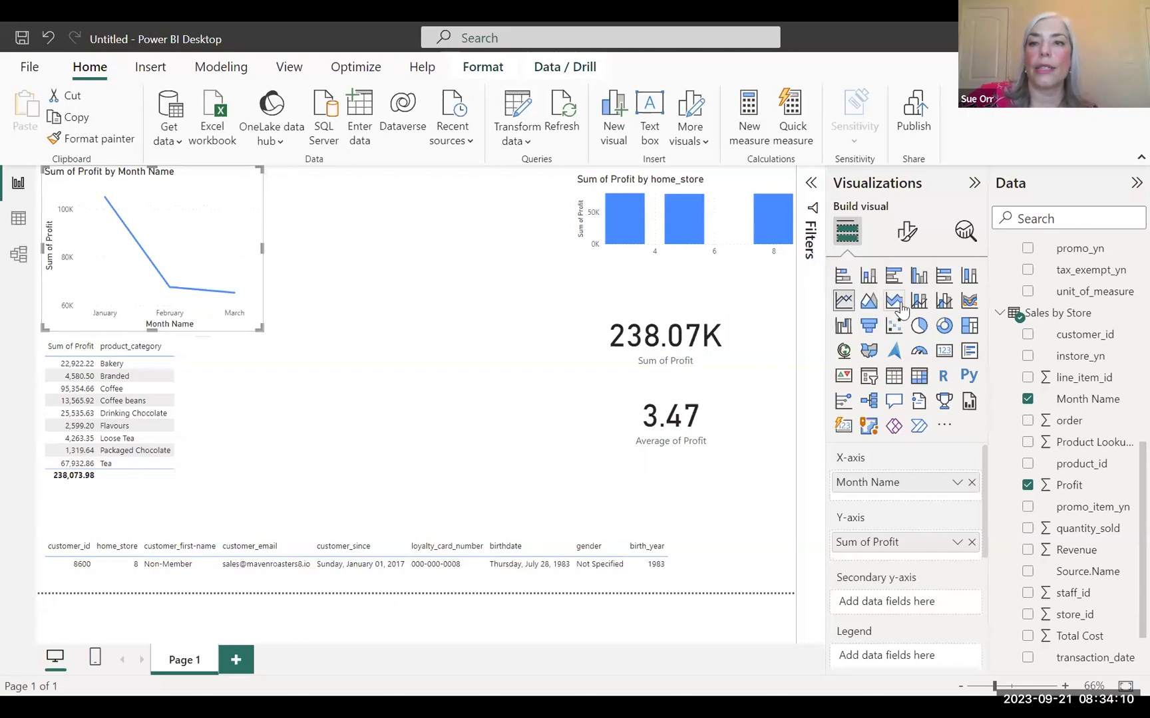
pyautogui.click(869, 303)
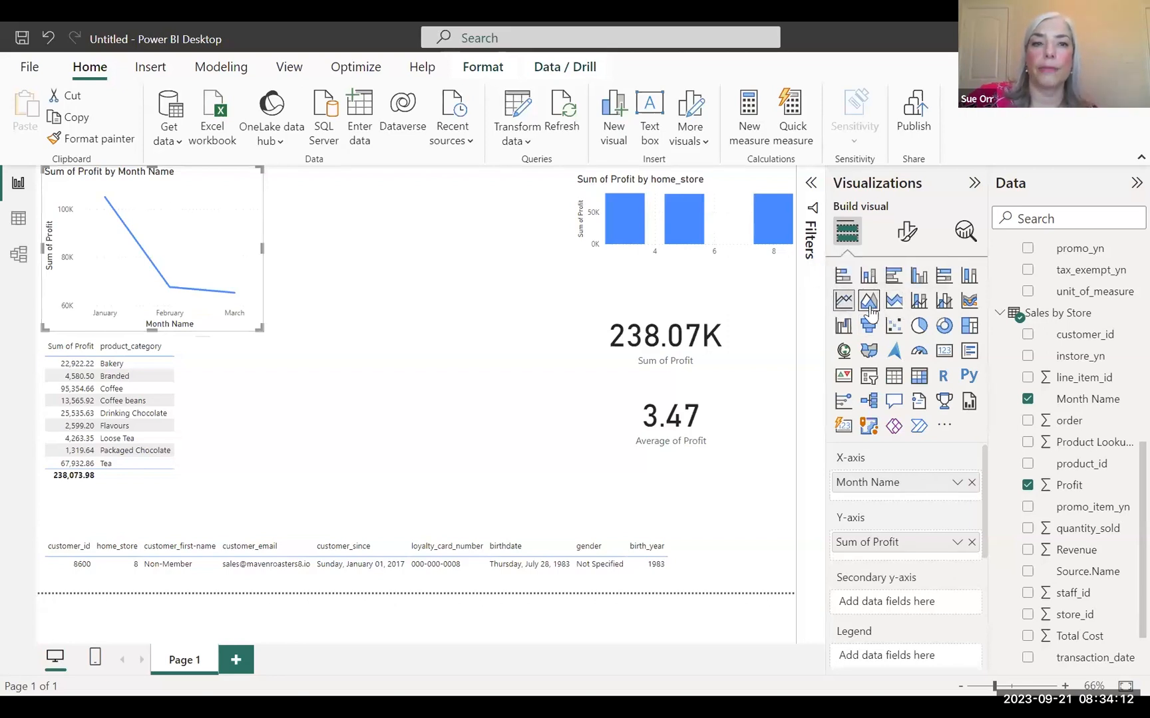
pyautogui.click(897, 327)
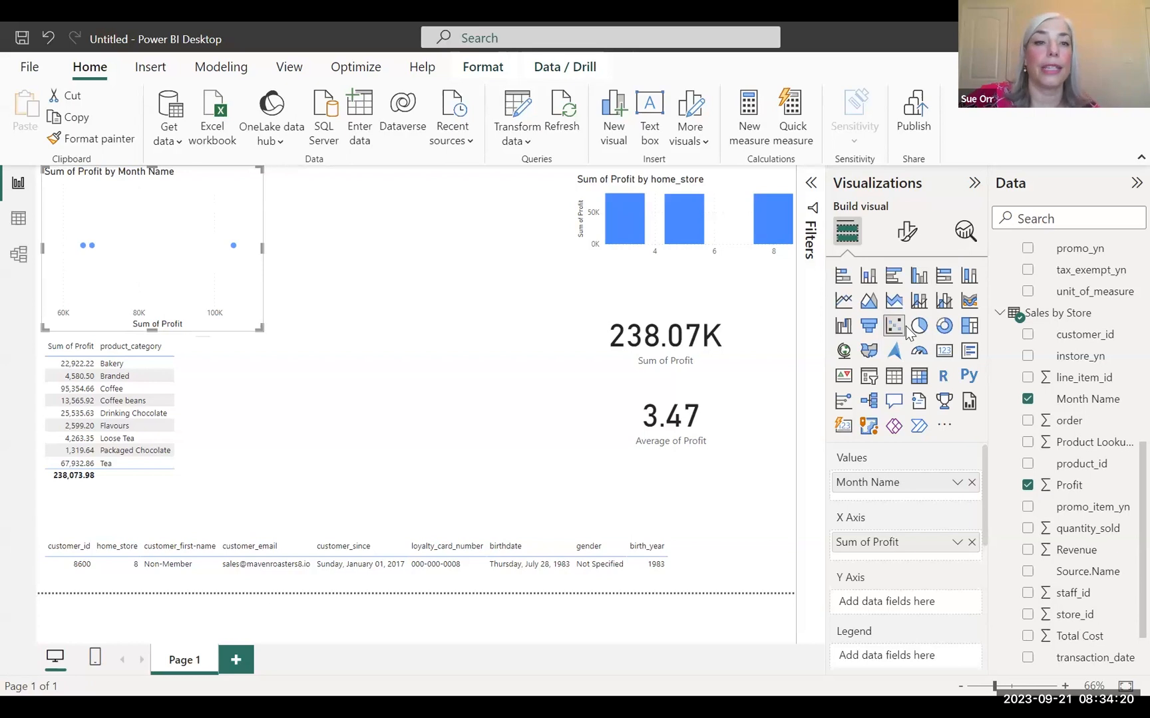
pyautogui.click(894, 377)
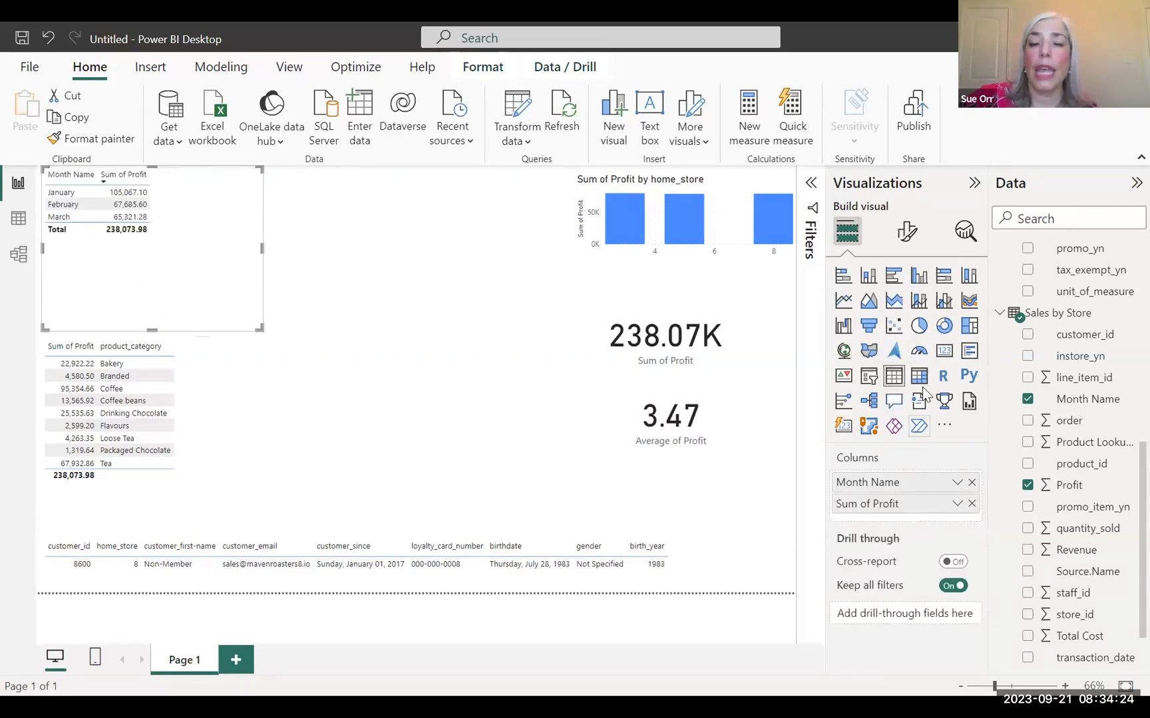
pyautogui.click(868, 275)
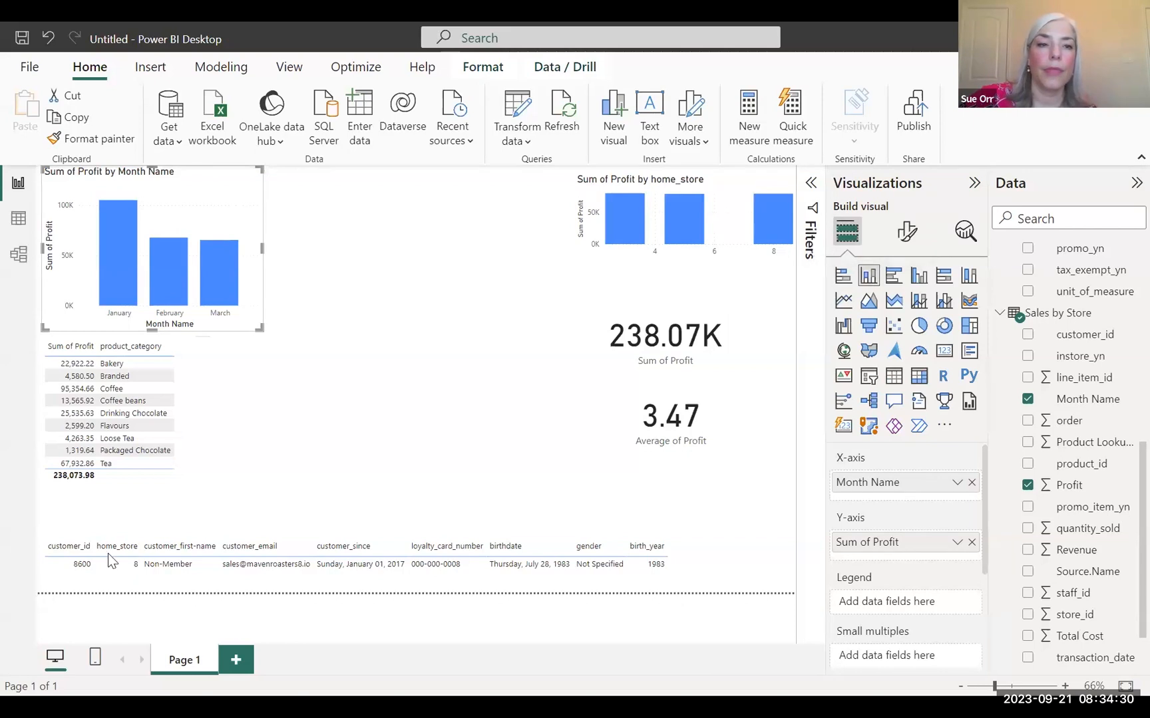
# Step: Convert the product category profit table to a treemap and widen it to about half the page
pyautogui.click(242, 403)
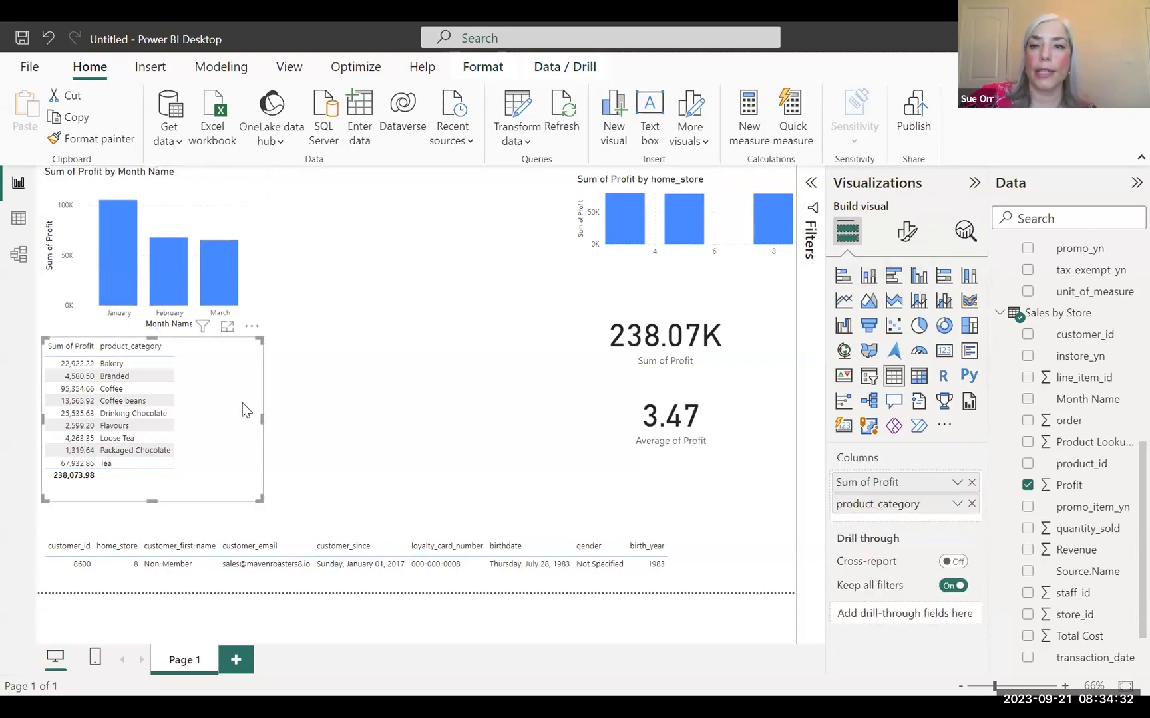
pyautogui.click(968, 327)
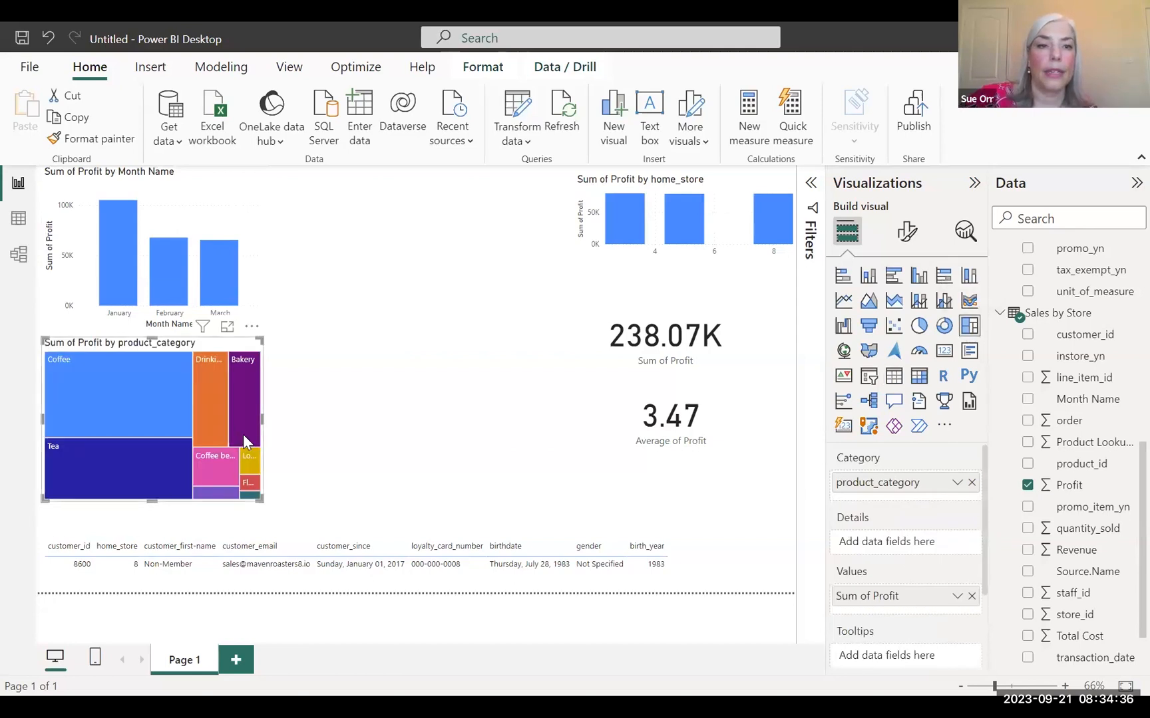
pyautogui.moveTo(263, 419); pyautogui.dragTo(404, 420)
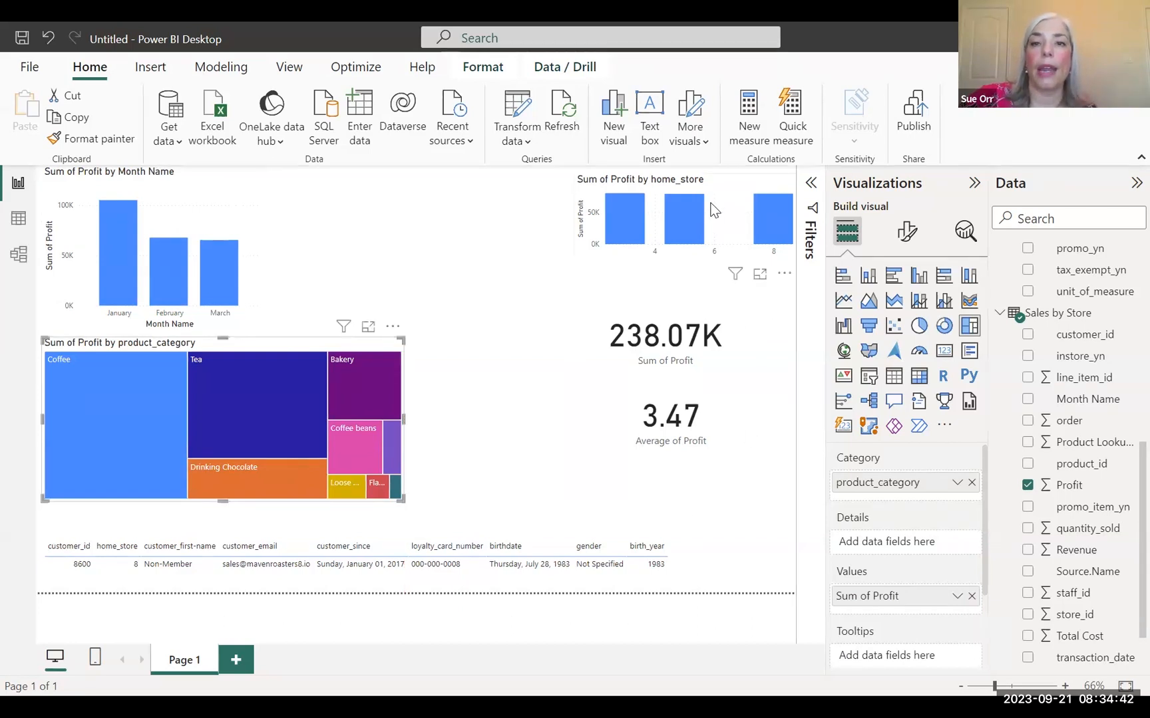
# Step: Change the Profit by home_store chart to a pie chart and enlarge it toward its lower-left corner
pyautogui.click(730, 186)
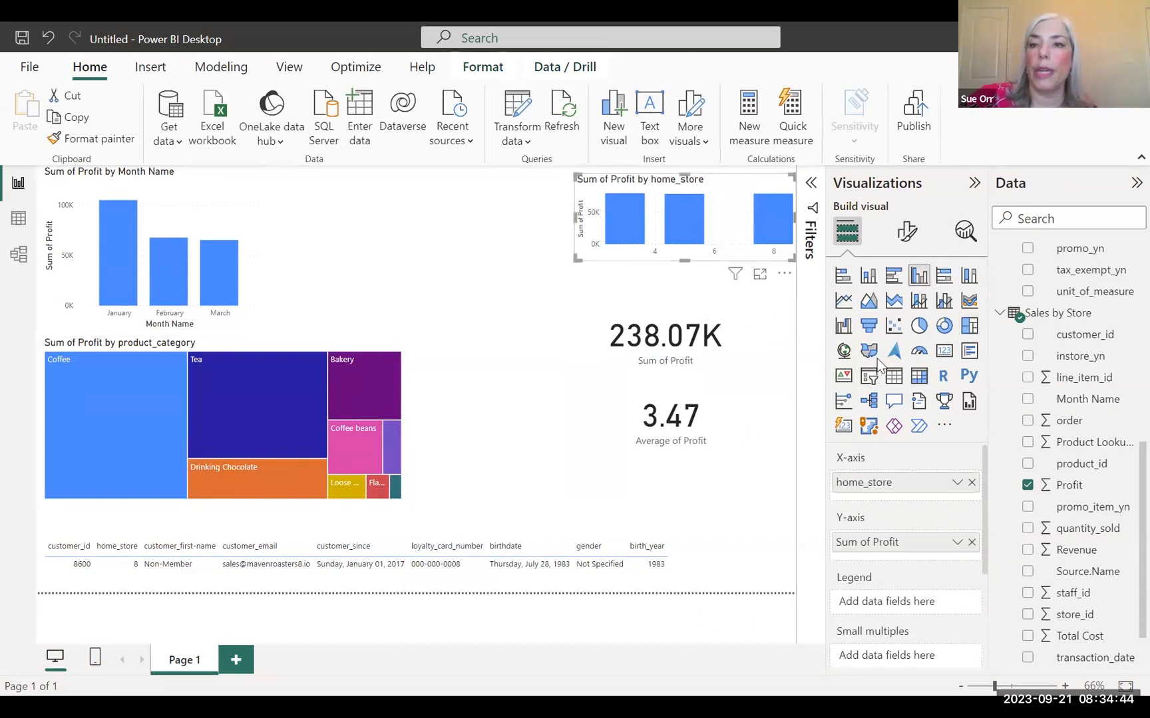
pyautogui.click(919, 326)
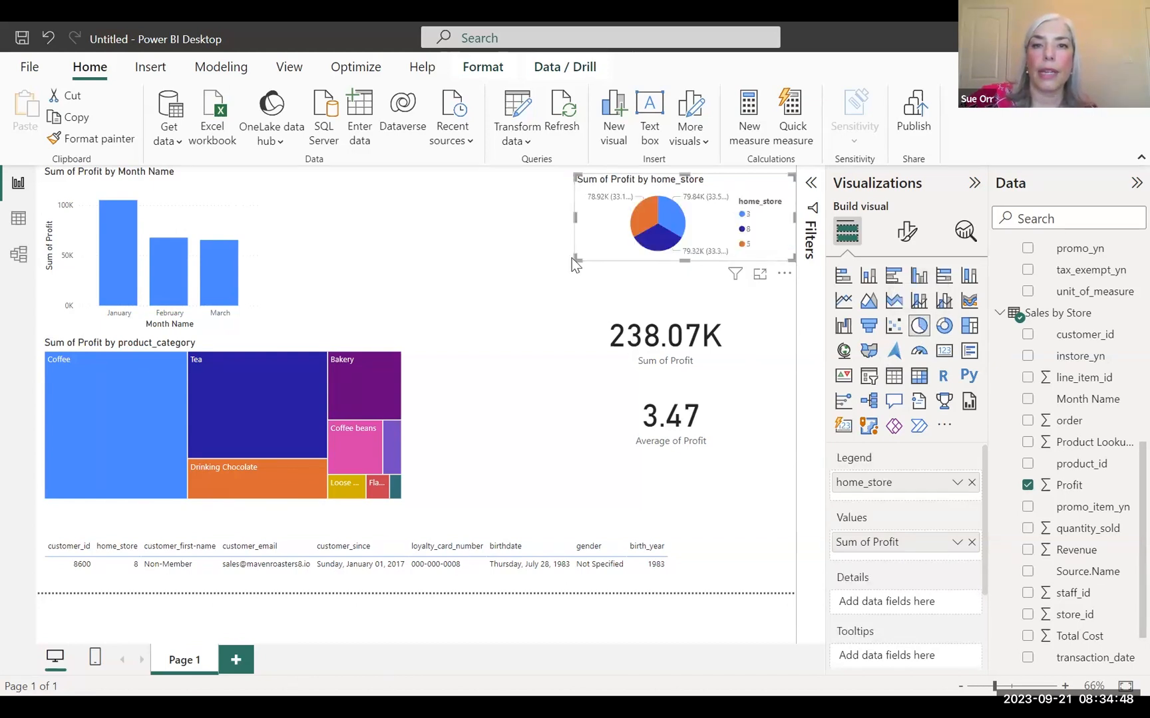
pyautogui.moveTo(577, 258); pyautogui.dragTo(453, 307)
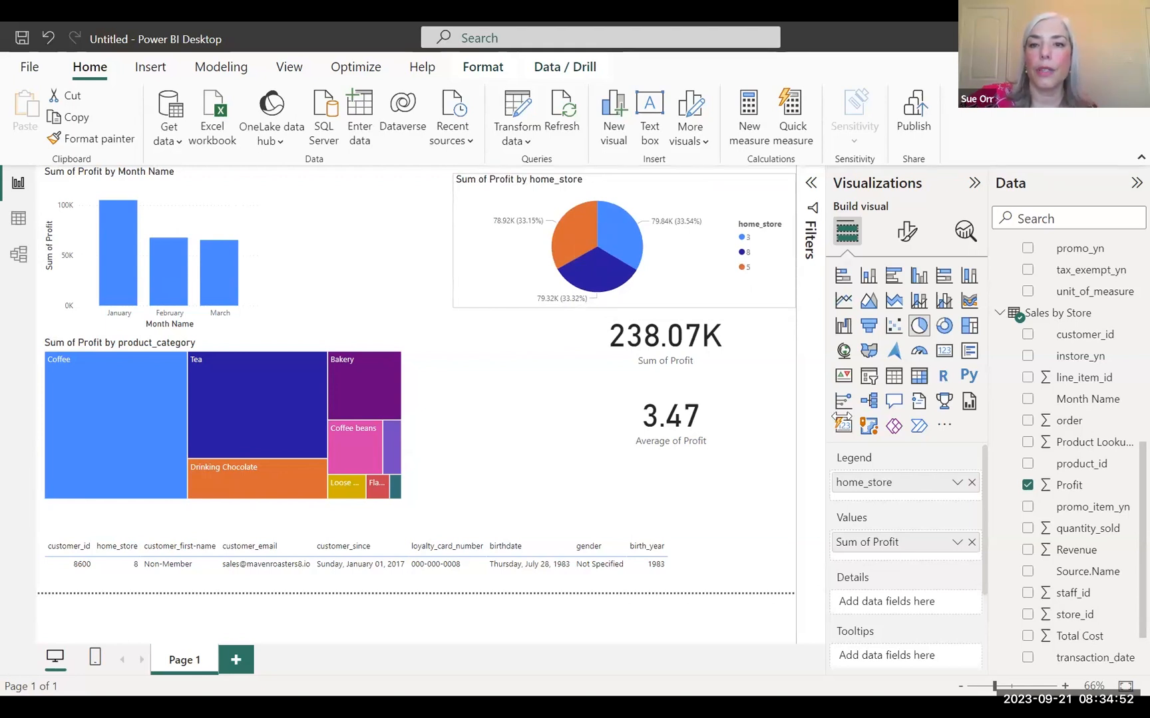
# Step: Move the Sum of Profit and Average of Profit cards down, keeping them centred on each other beneath the pie chart
pyautogui.moveTo(699, 368); pyautogui.dragTo(721, 441)
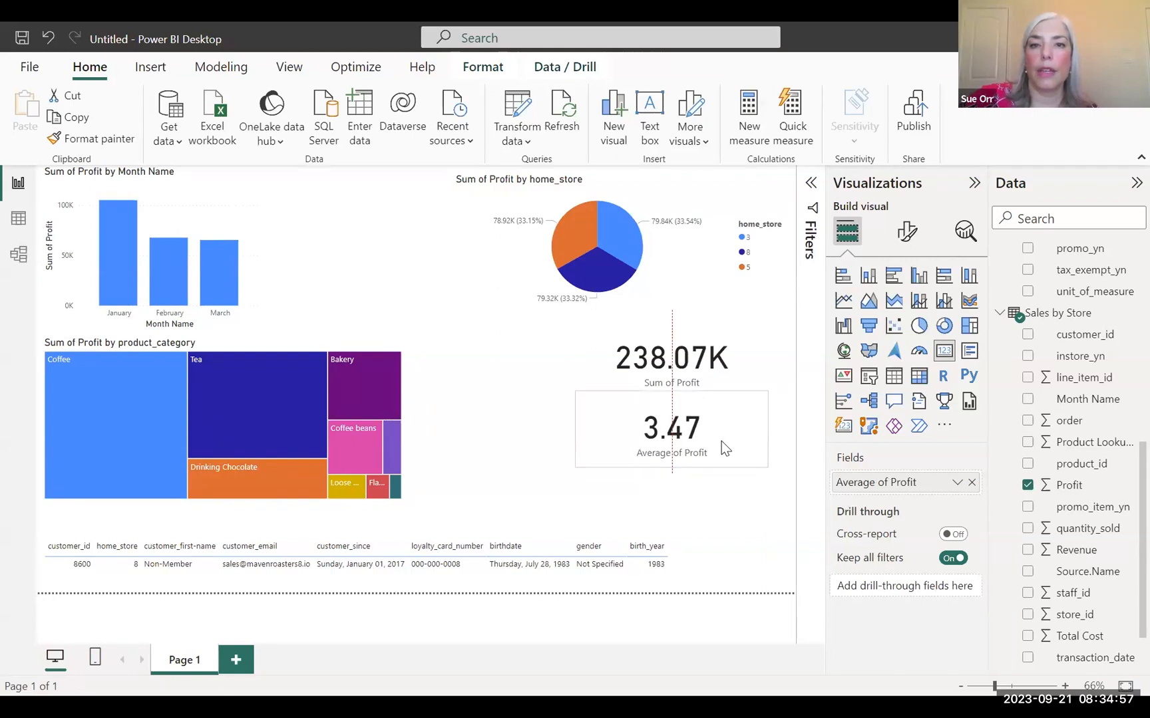
pyautogui.click(754, 536)
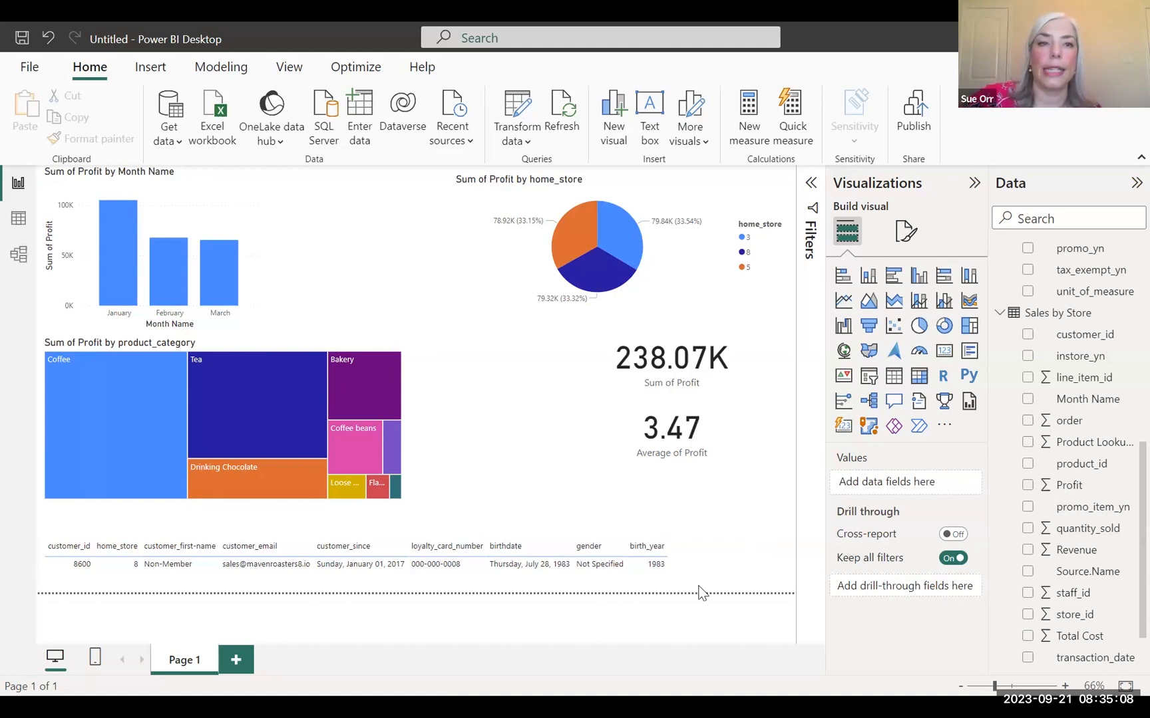
# Step: Set the default column color of the Profit by Month Name chart to pink
pyautogui.click(223, 195)
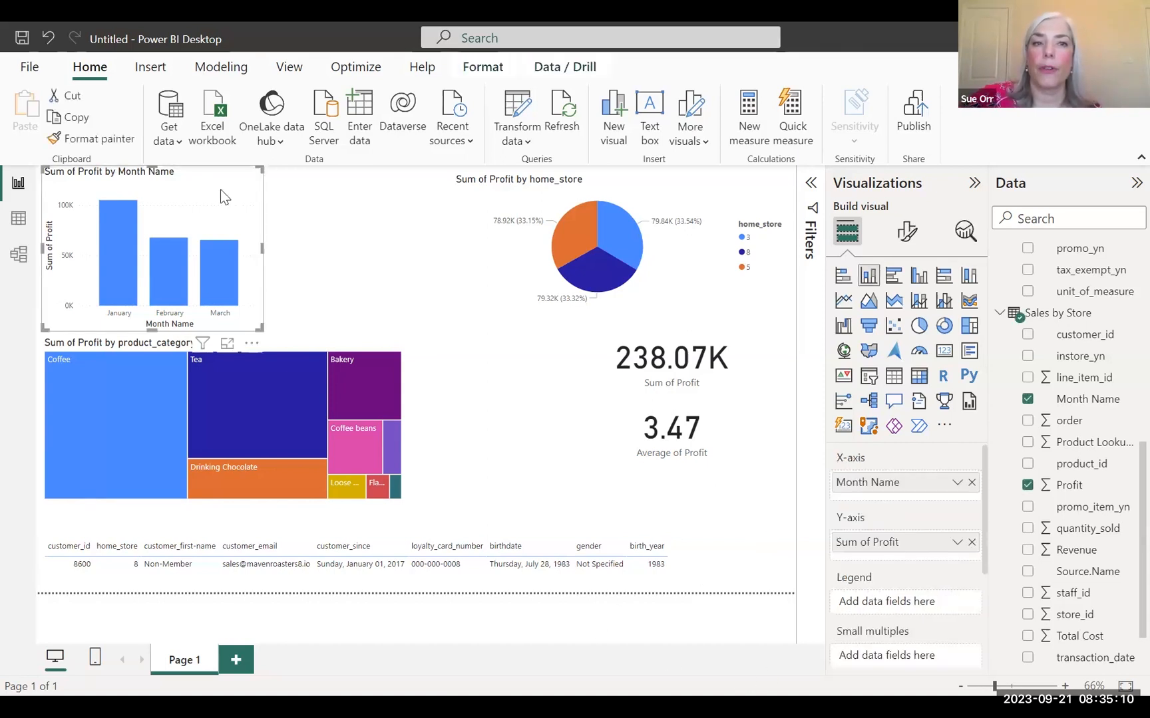
pyautogui.click(906, 233)
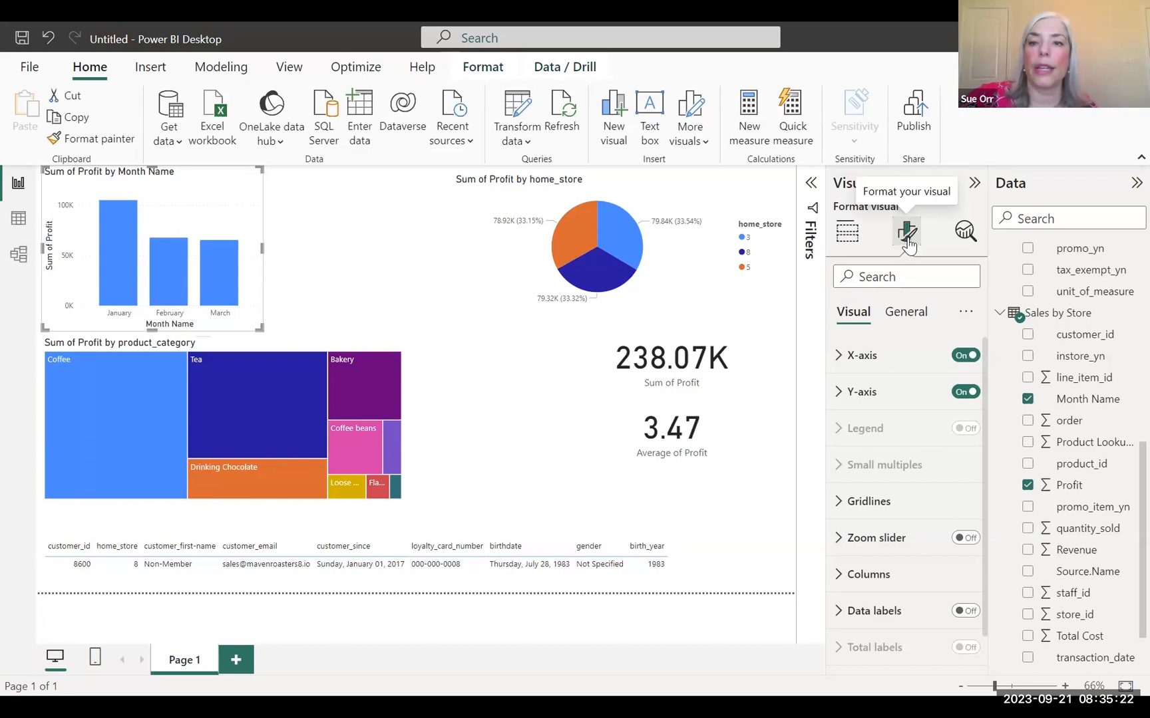
pyautogui.click(858, 574)
pyautogui.scroll(-3, 915, 492)
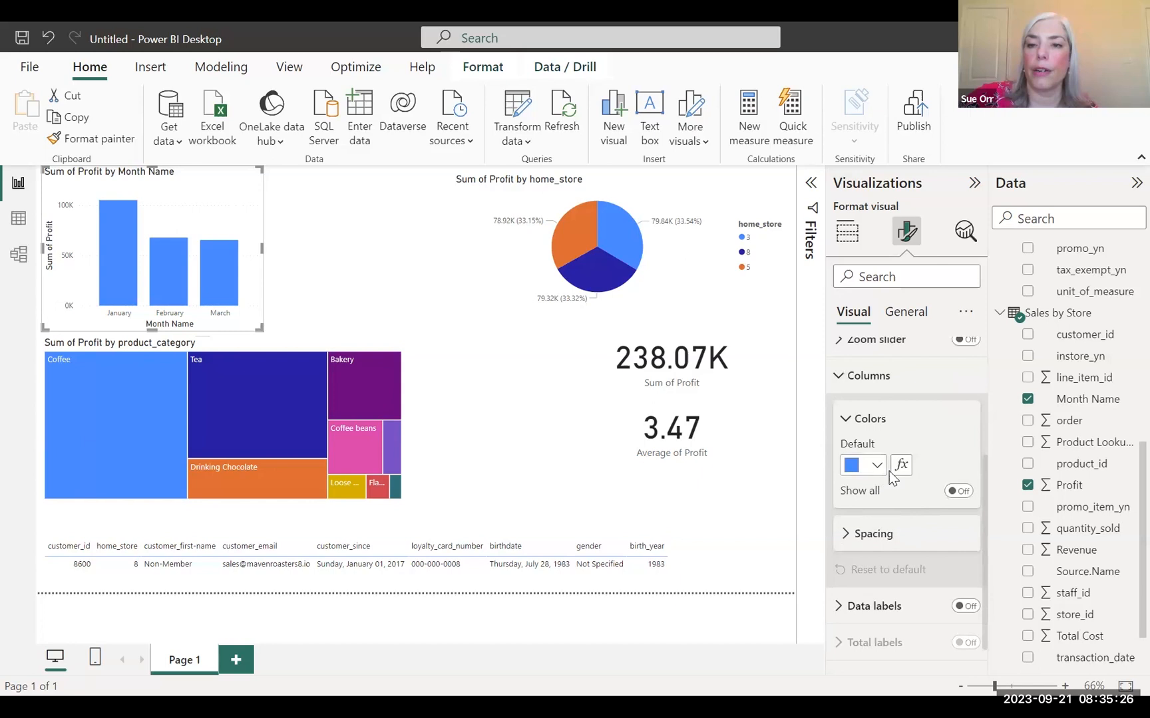
pyautogui.click(879, 465)
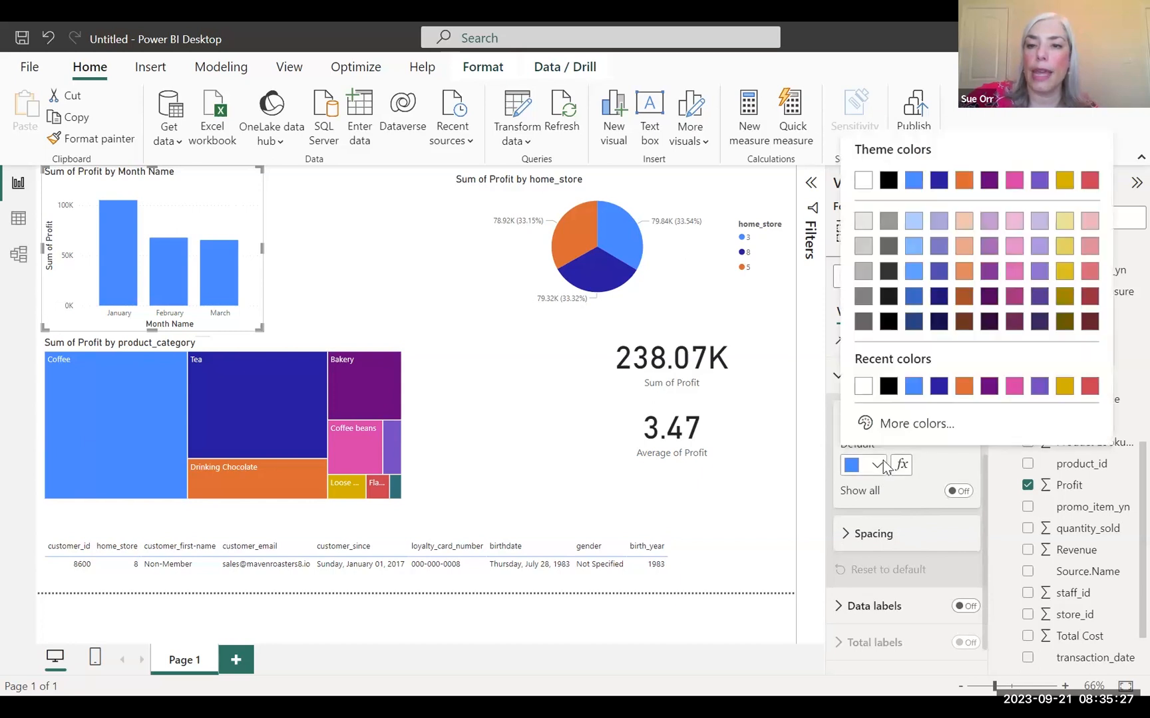
pyautogui.click(1014, 387)
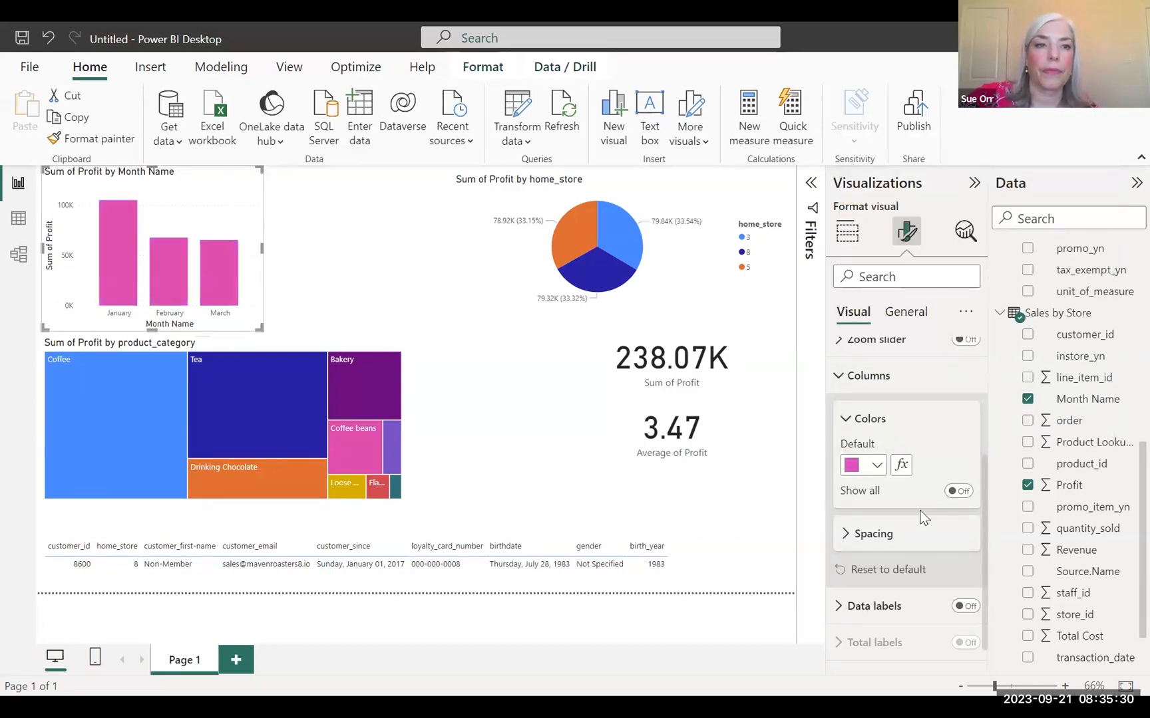
# Step: Turn on data labels for the Profit by Month Name column chart and set their values' font size to 11
pyautogui.scroll(-1, 948, 539)
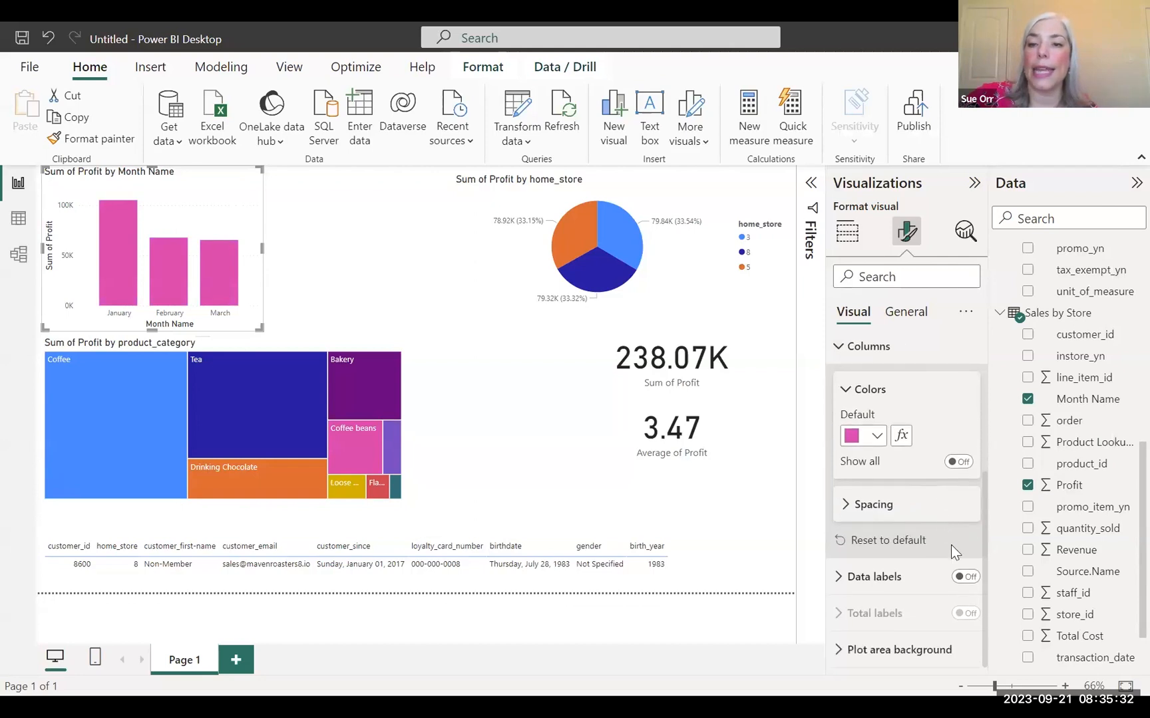
pyautogui.click(964, 579)
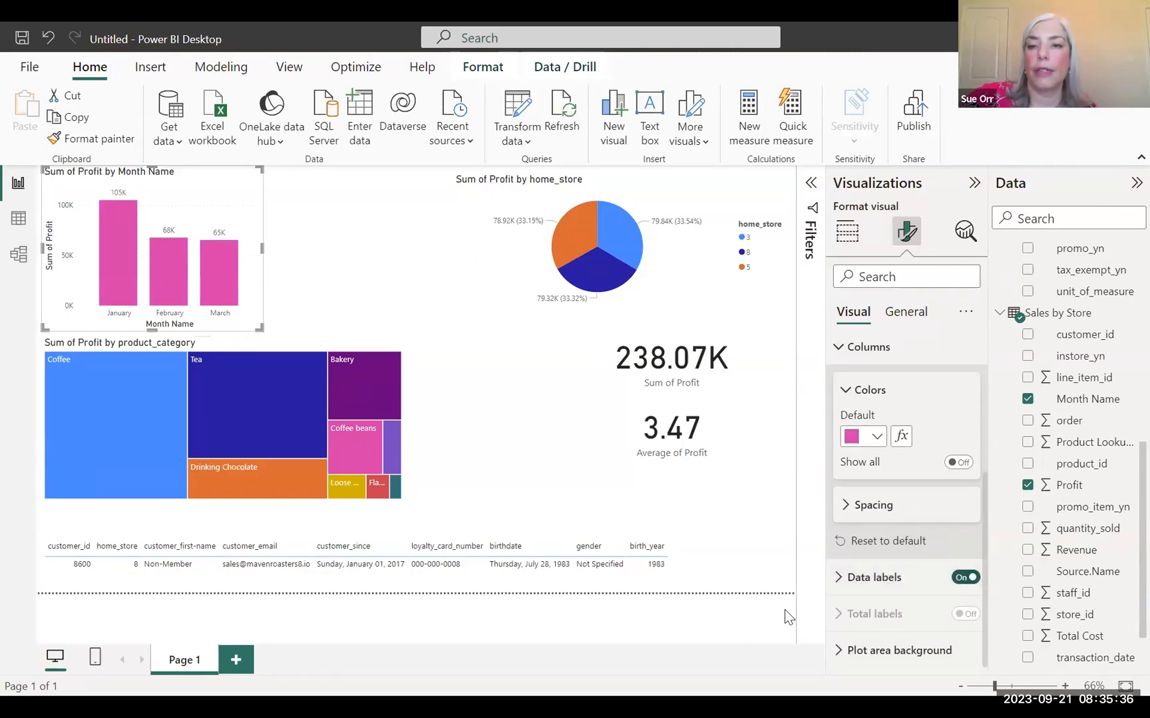
pyautogui.click(861, 575)
pyautogui.scroll(-4, 903, 536)
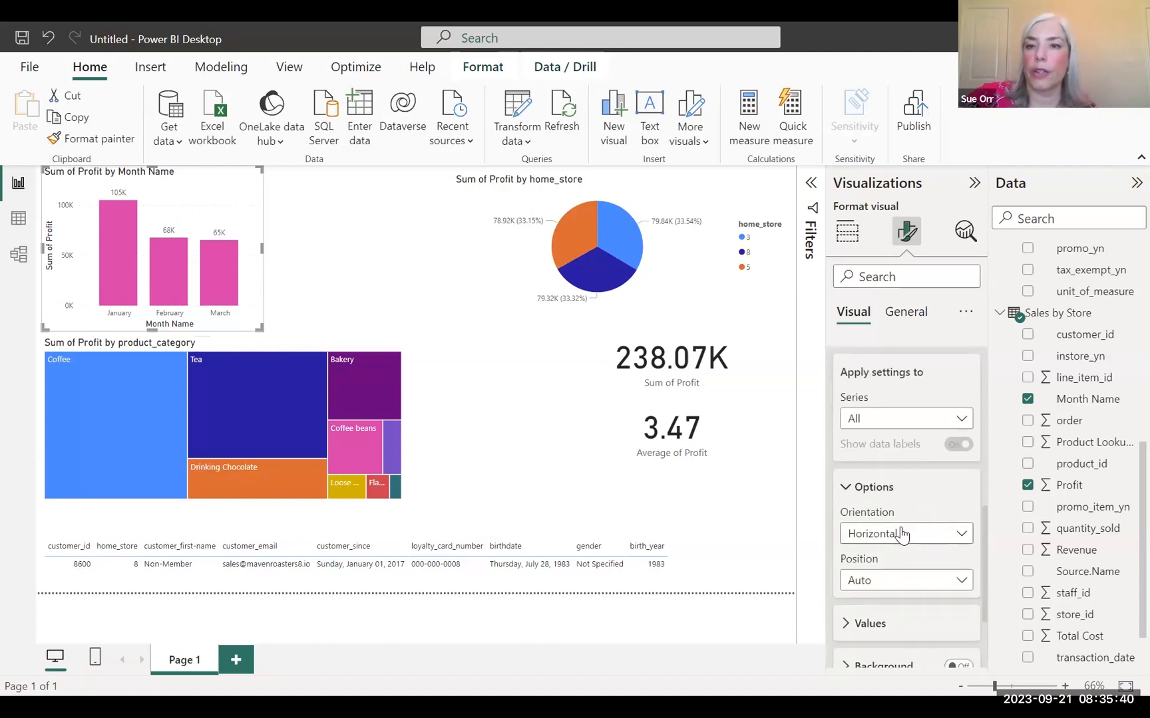
pyautogui.scroll(-2, 901, 534)
pyautogui.click(846, 498)
pyautogui.scroll(-1, 940, 545)
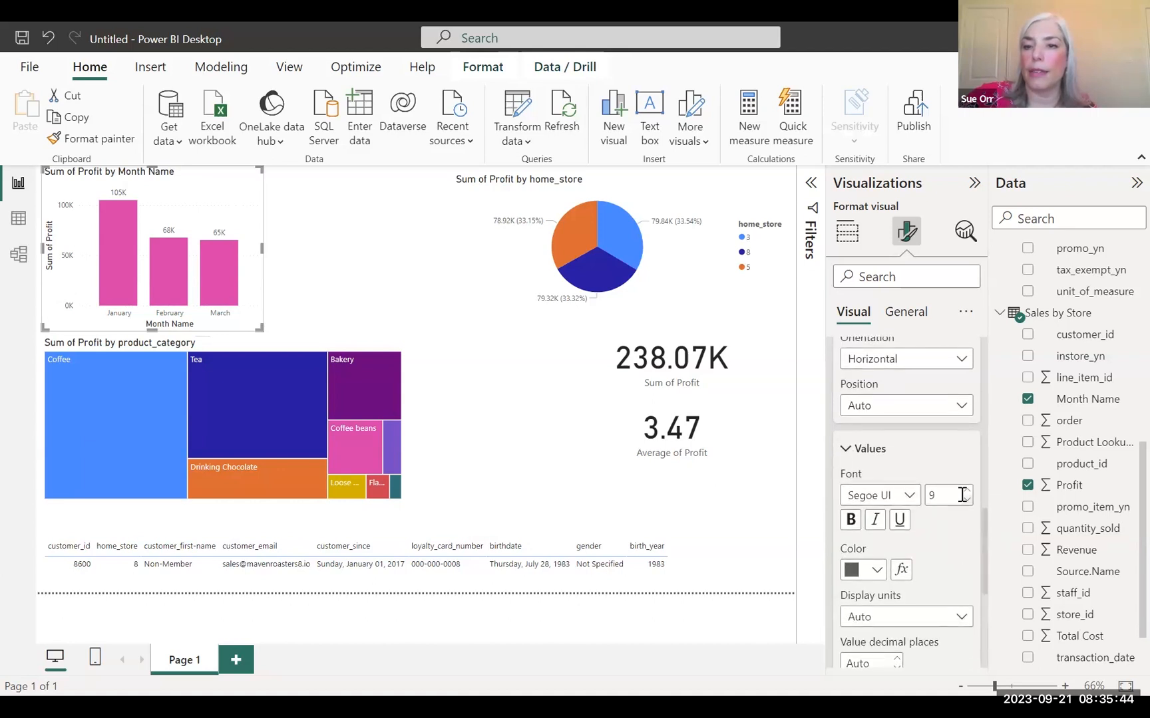
pyautogui.click(966, 493)
pyautogui.click(966, 493)
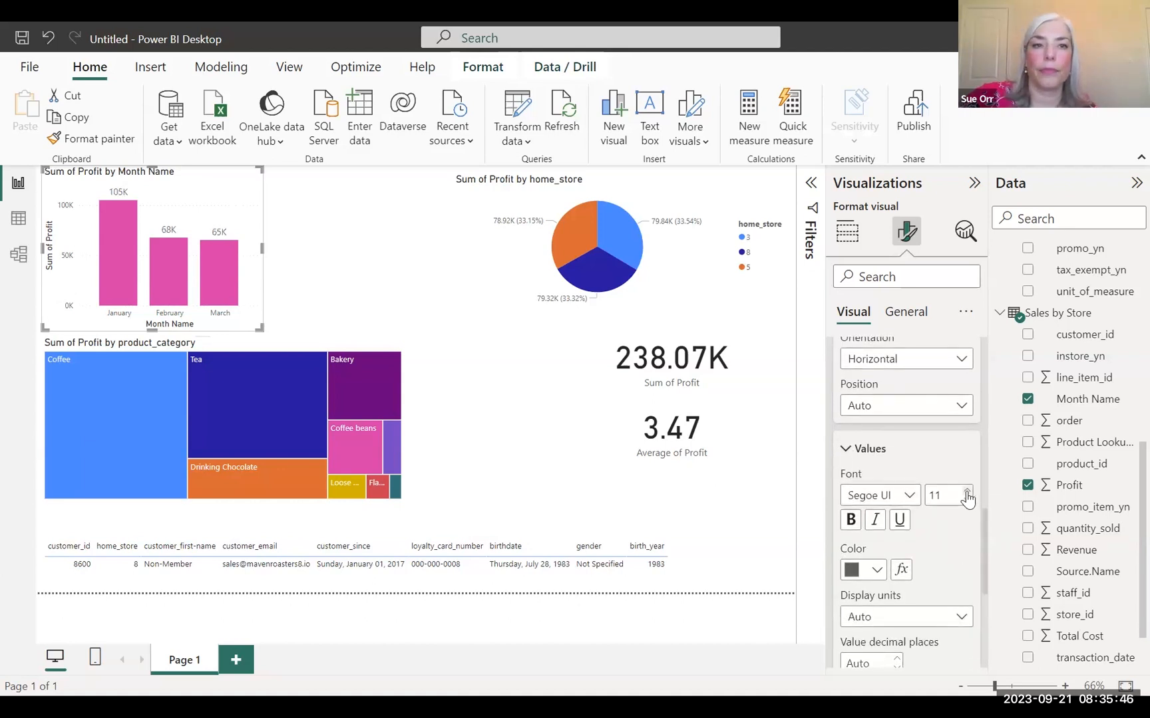
# Step: Make the monthly profit chart's data label values bold and dark purple
pyautogui.click(853, 524)
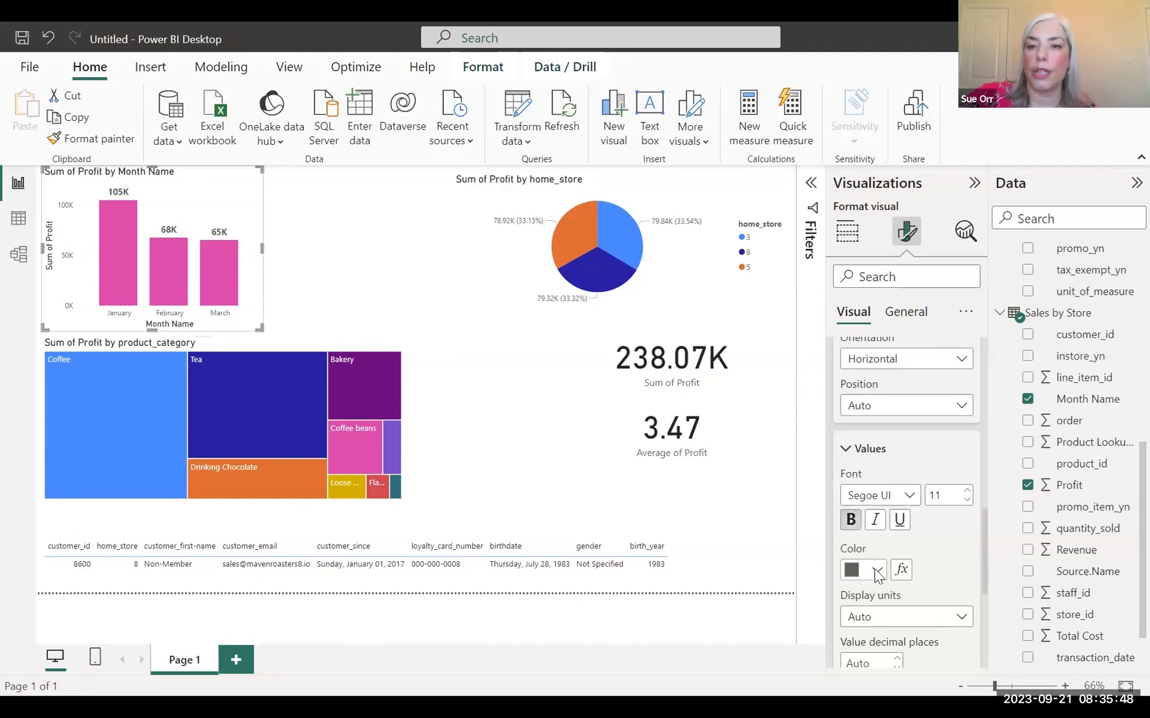
pyautogui.click(876, 570)
pyautogui.click(1014, 490)
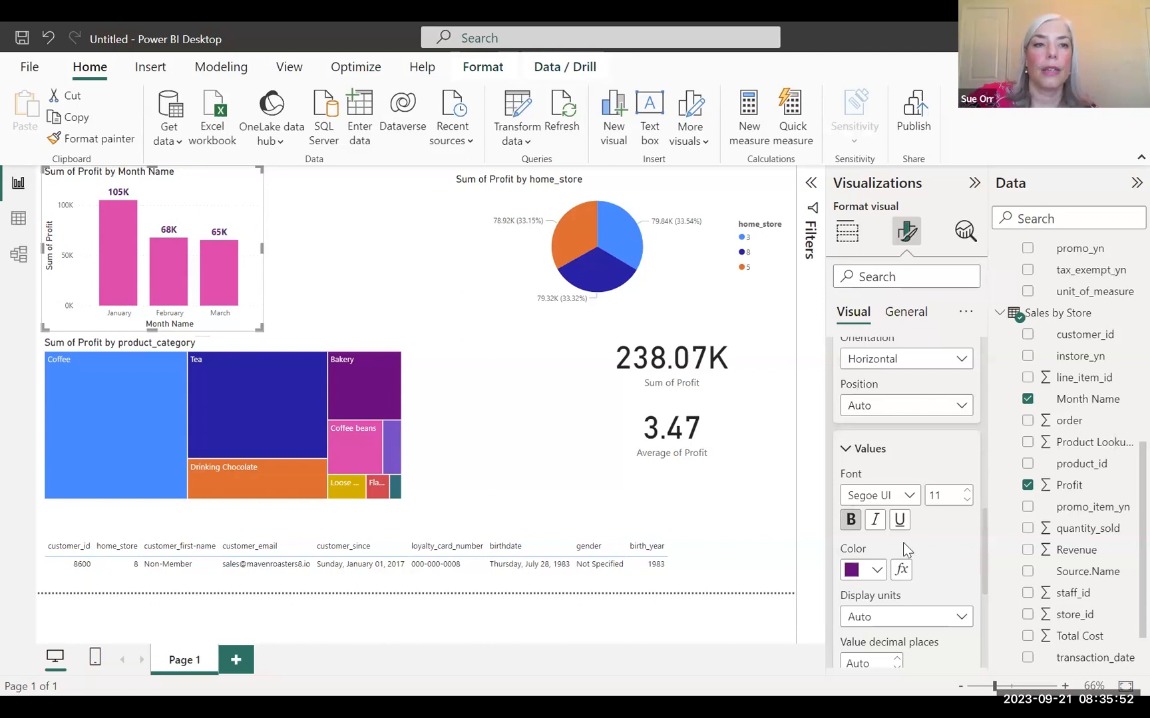
# Step: Recolor the Profit by home_store pie slices, making store 3 pink and store 5 dark purple
pyautogui.click(679, 264)
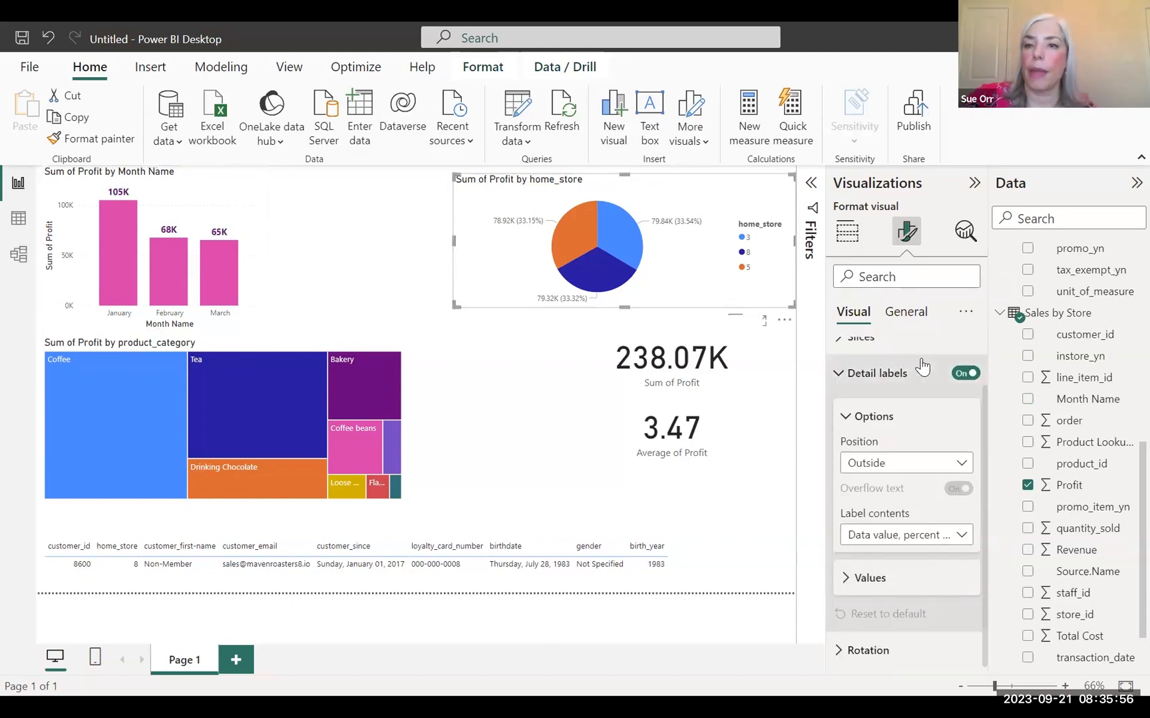
pyautogui.scroll(2, 898, 426)
pyautogui.click(860, 392)
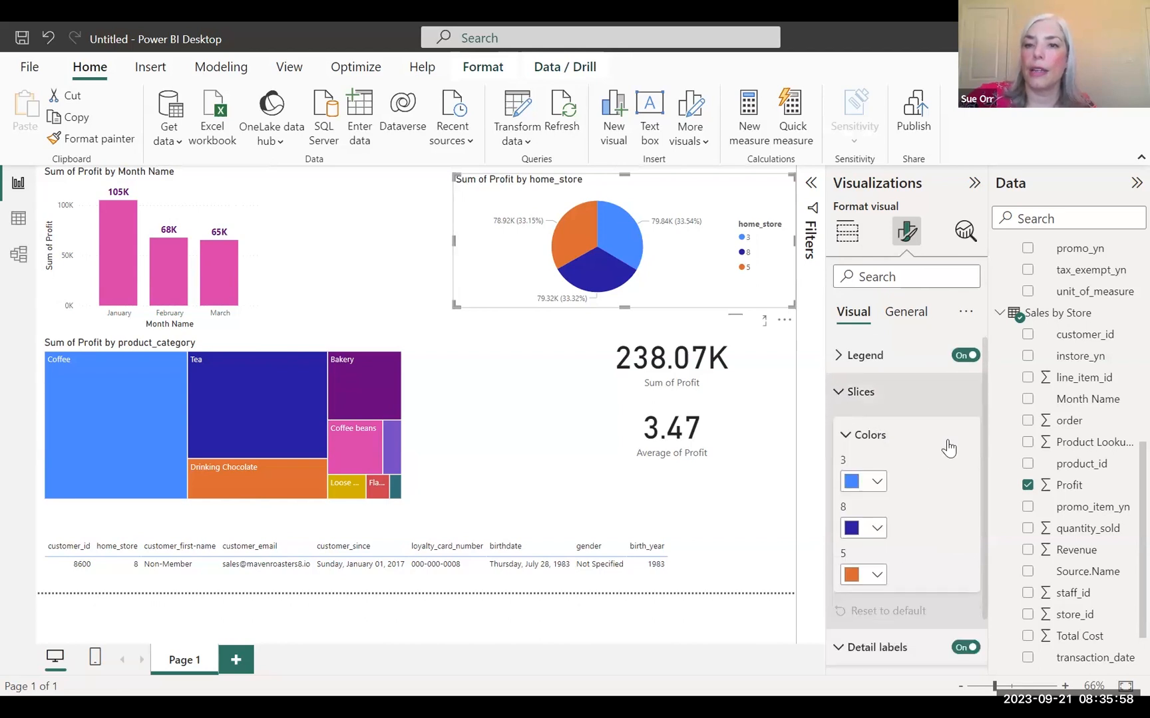
pyautogui.click(874, 484)
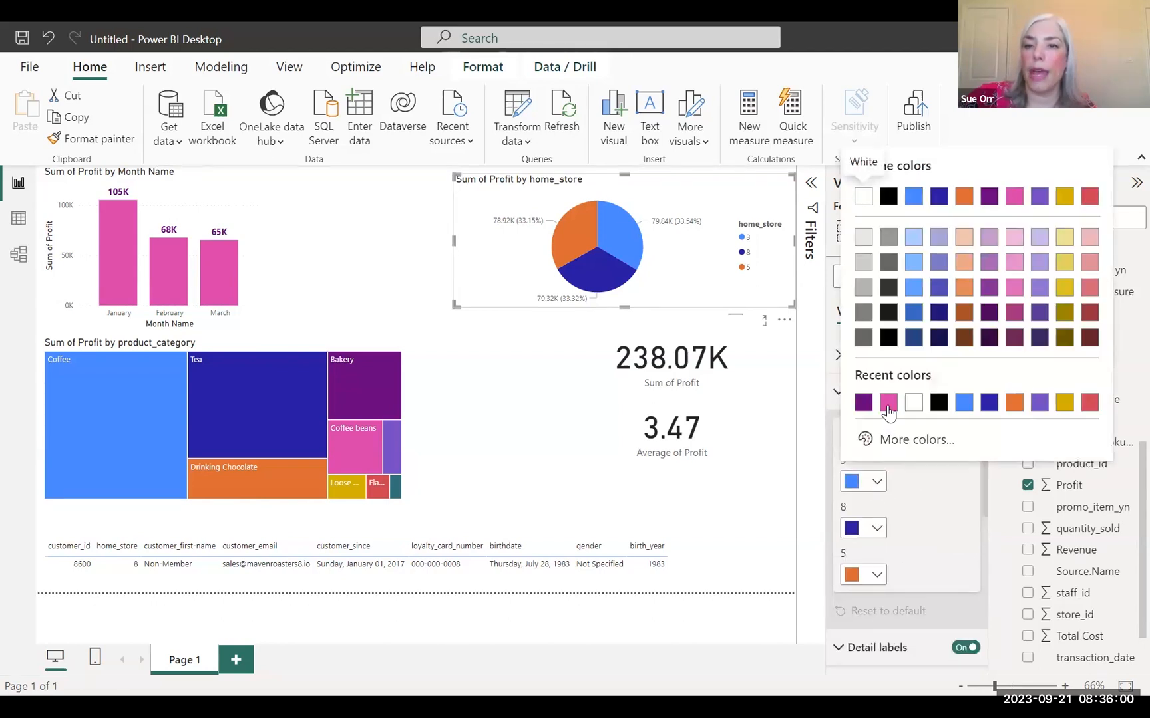
pyautogui.click(888, 403)
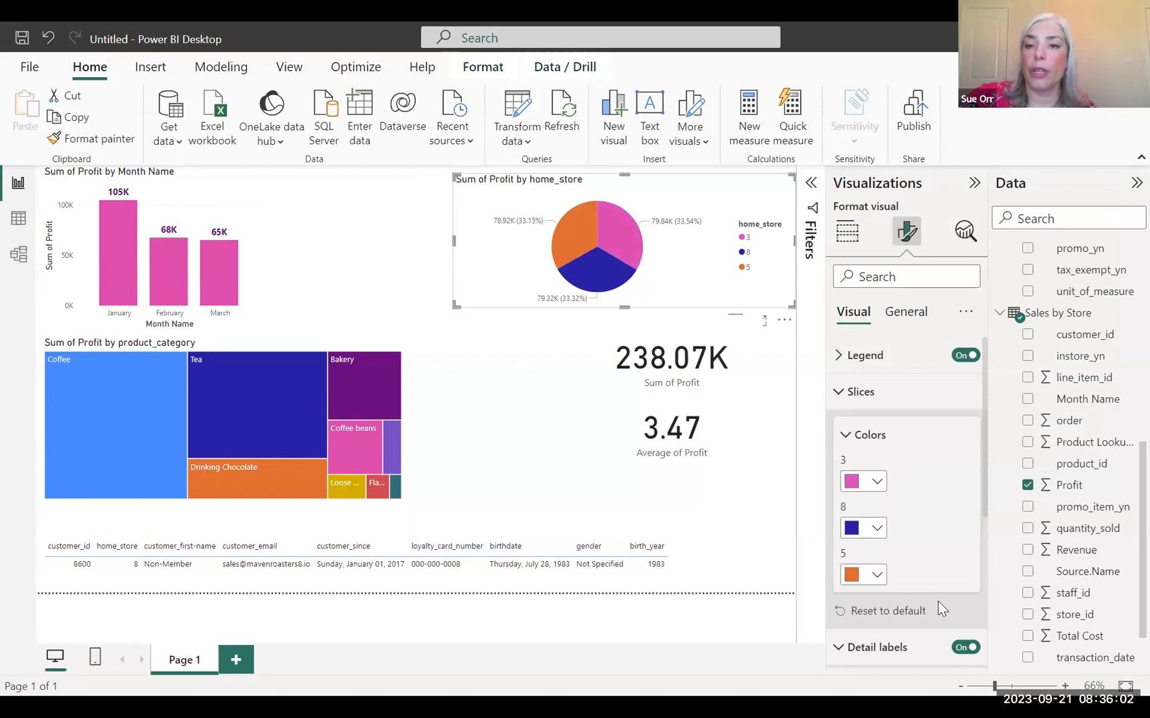
pyautogui.click(877, 576)
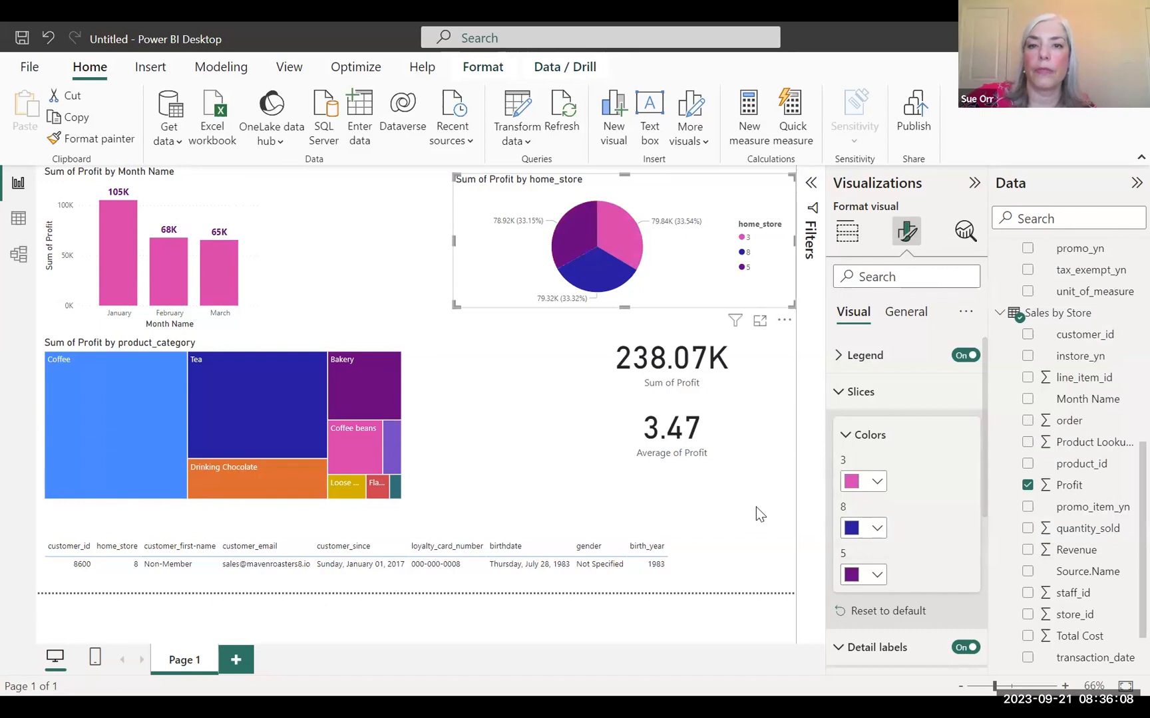
pyautogui.click(756, 506)
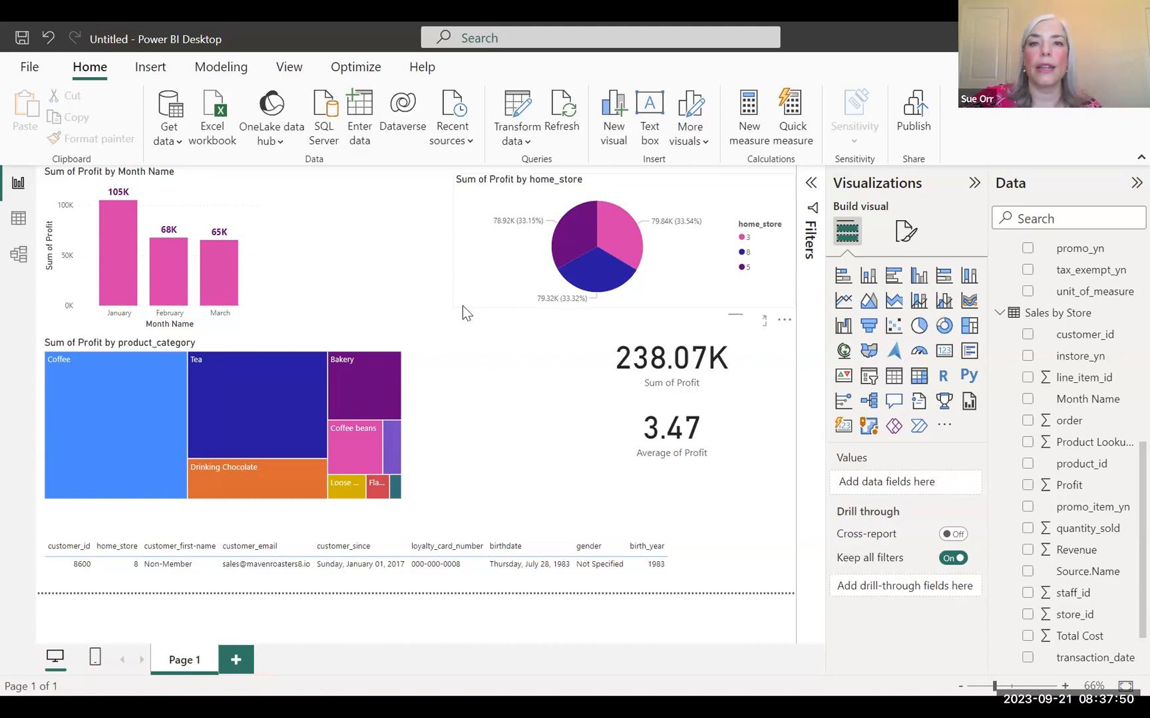
# Step: Refresh the report's data from its sources
pyautogui.click(566, 123)
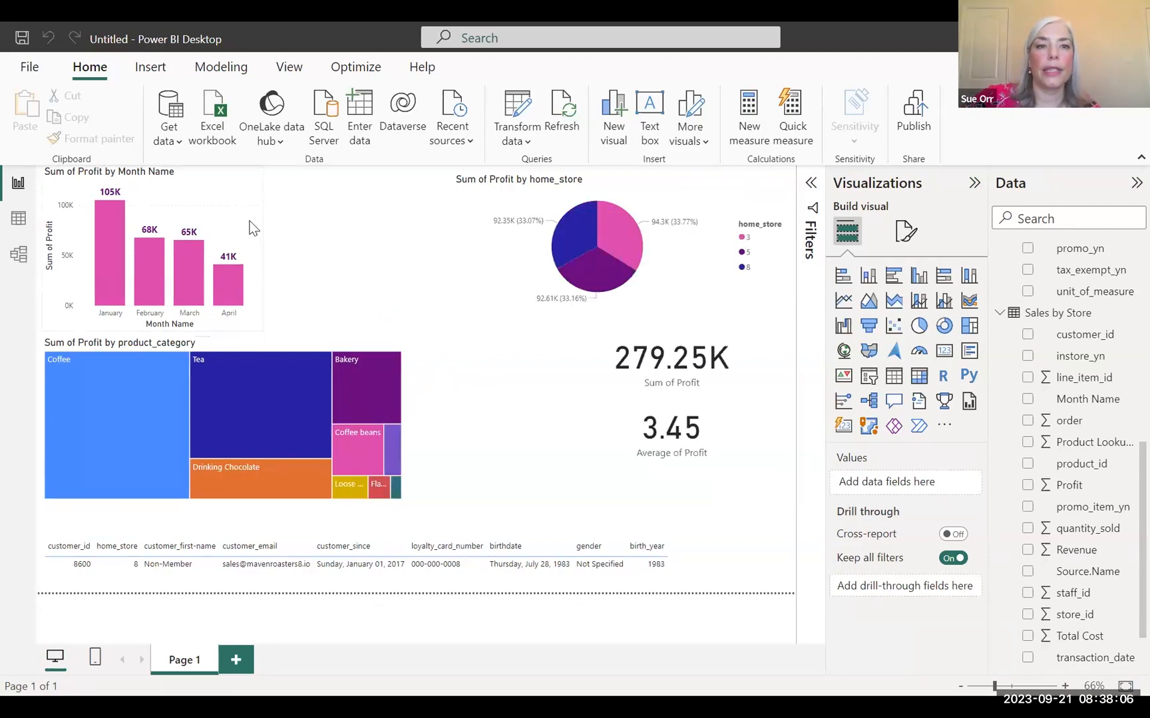
# Step: Widen the Profit by Month Name chart slightly and move the product category treemap down a little beneath it
pyautogui.click(260, 244)
pyautogui.moveTo(260, 244); pyautogui.dragTo(308, 248)
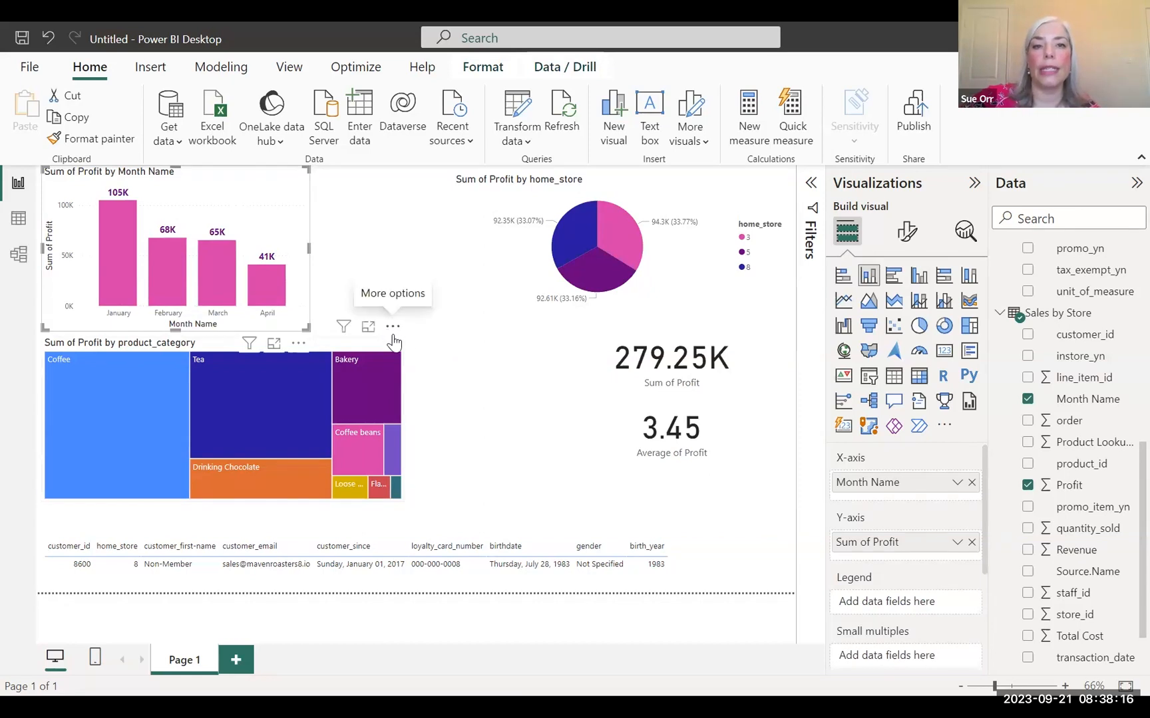
pyautogui.moveTo(396, 357); pyautogui.dragTo(395, 374)
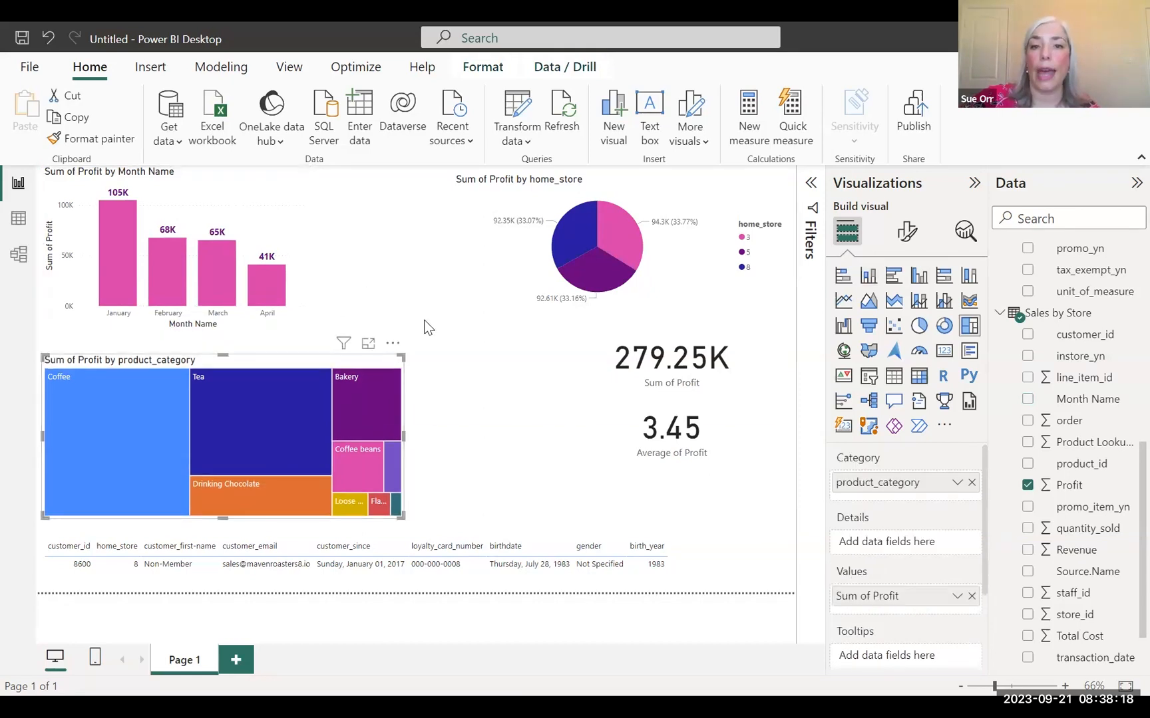
pyautogui.click(485, 409)
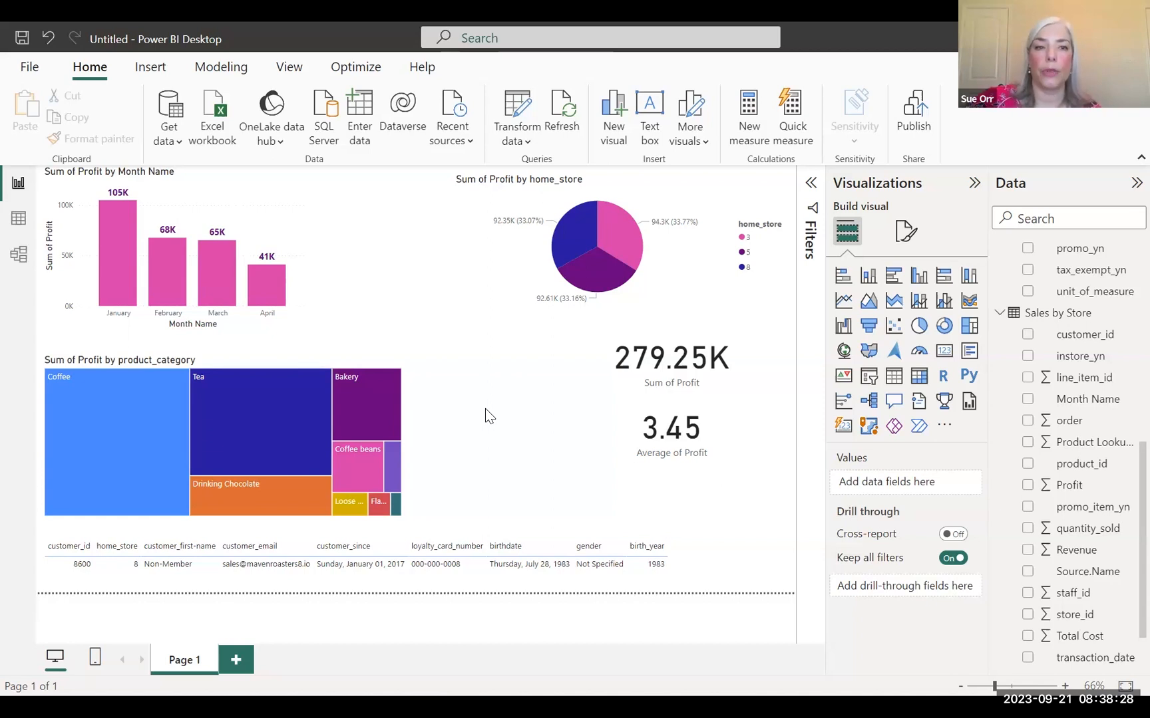
# Step: Cross-highlight the visuals by January, Tea and home_store 3 in turn, and inspect the Coffee, January and pie slice tooltips
pyautogui.click(108, 269)
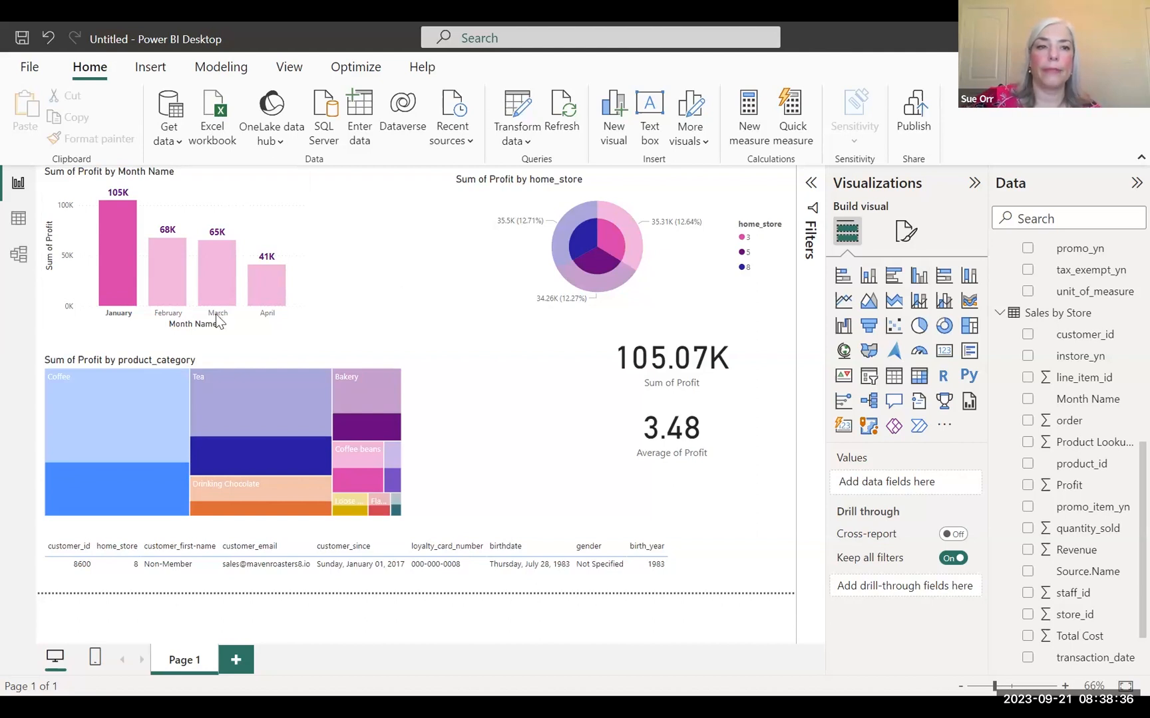
pyautogui.click(261, 426)
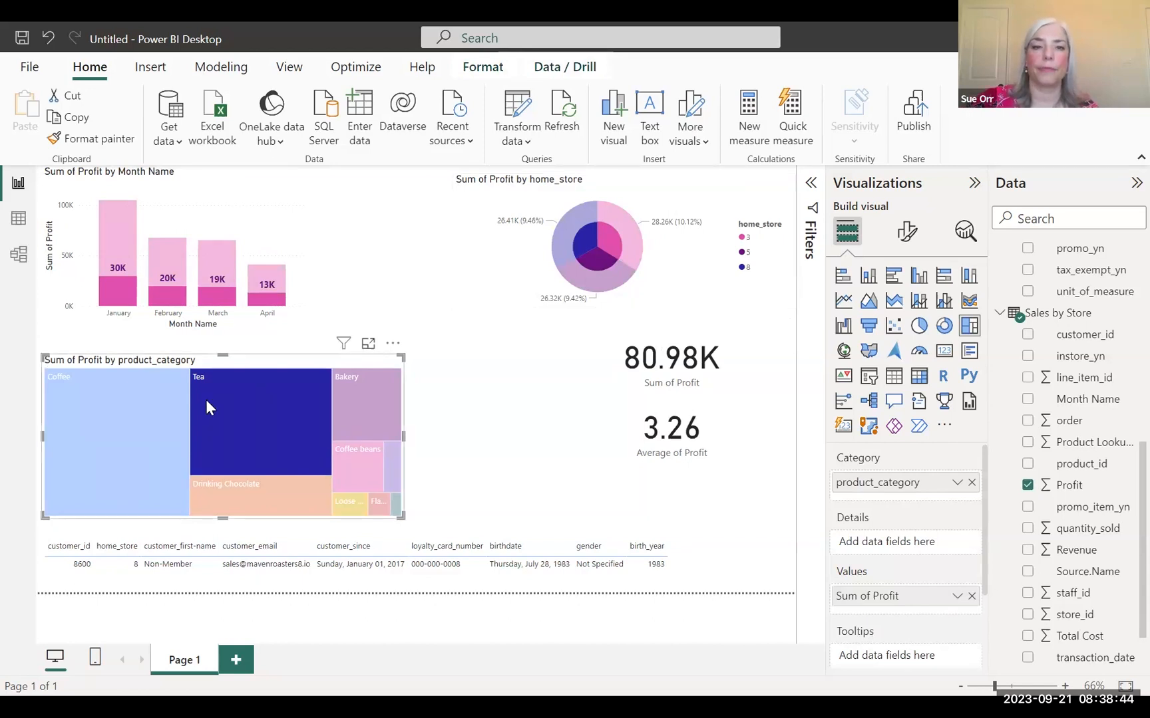
pyautogui.click(399, 356)
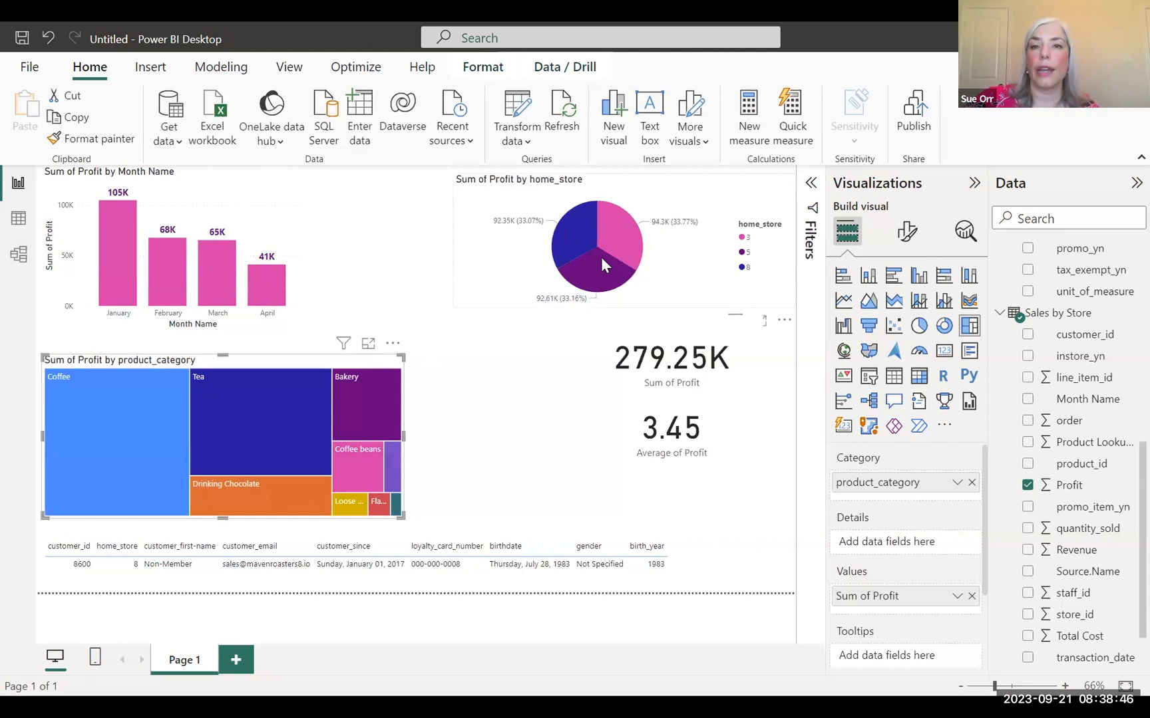
pyautogui.click(617, 230)
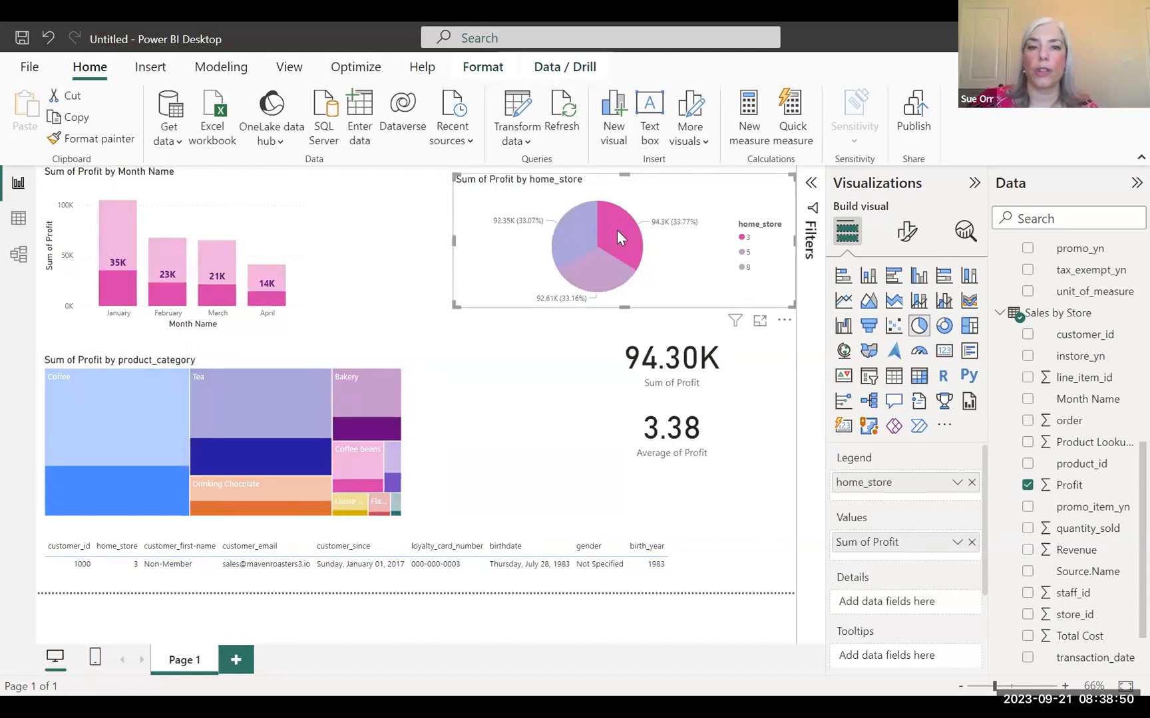
pyautogui.click(617, 230)
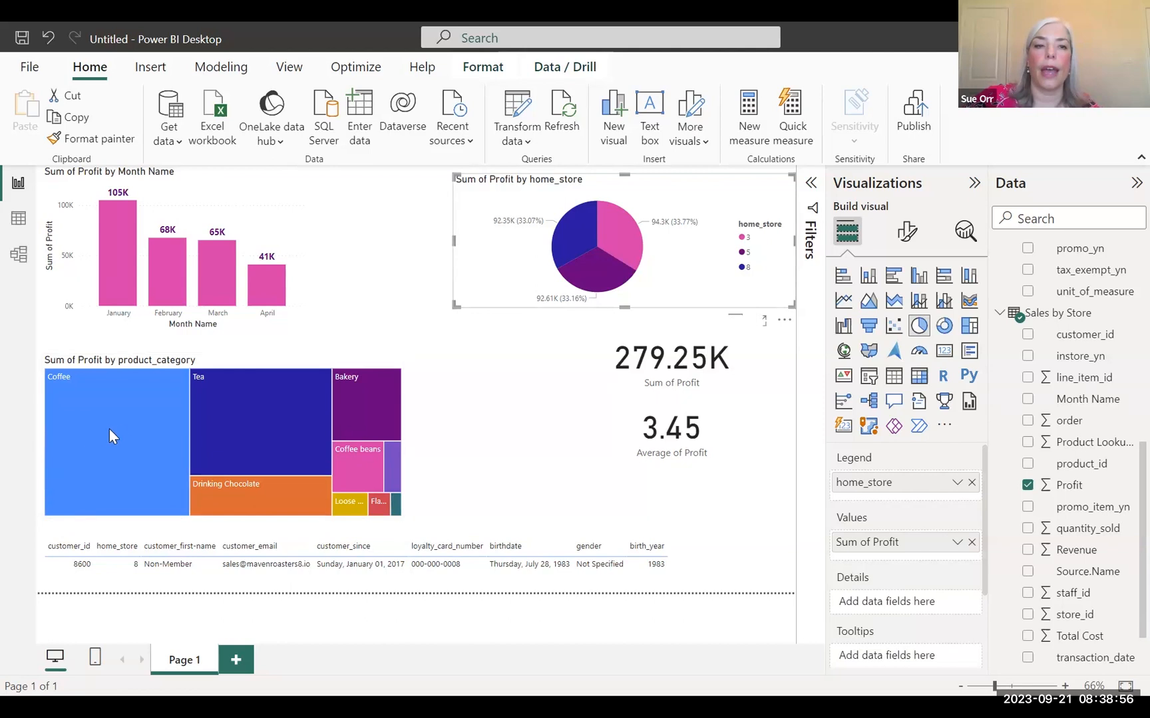
pyautogui.moveTo(118, 426)
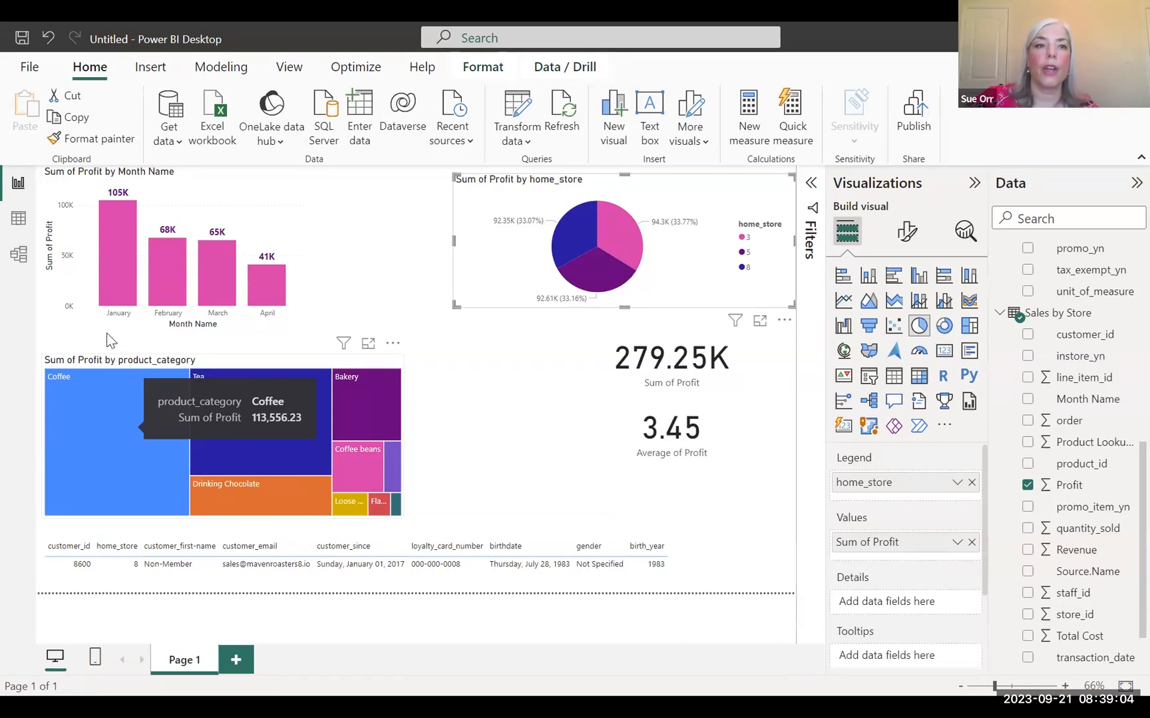
pyautogui.moveTo(126, 241)
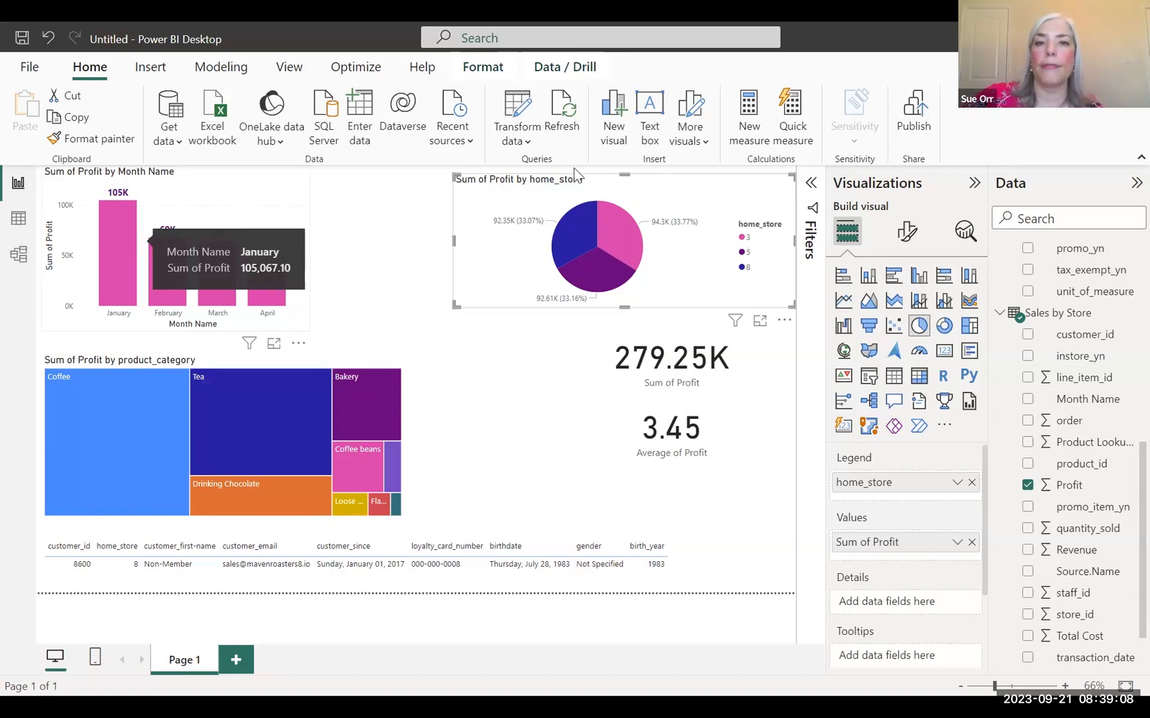
pyautogui.moveTo(584, 232)
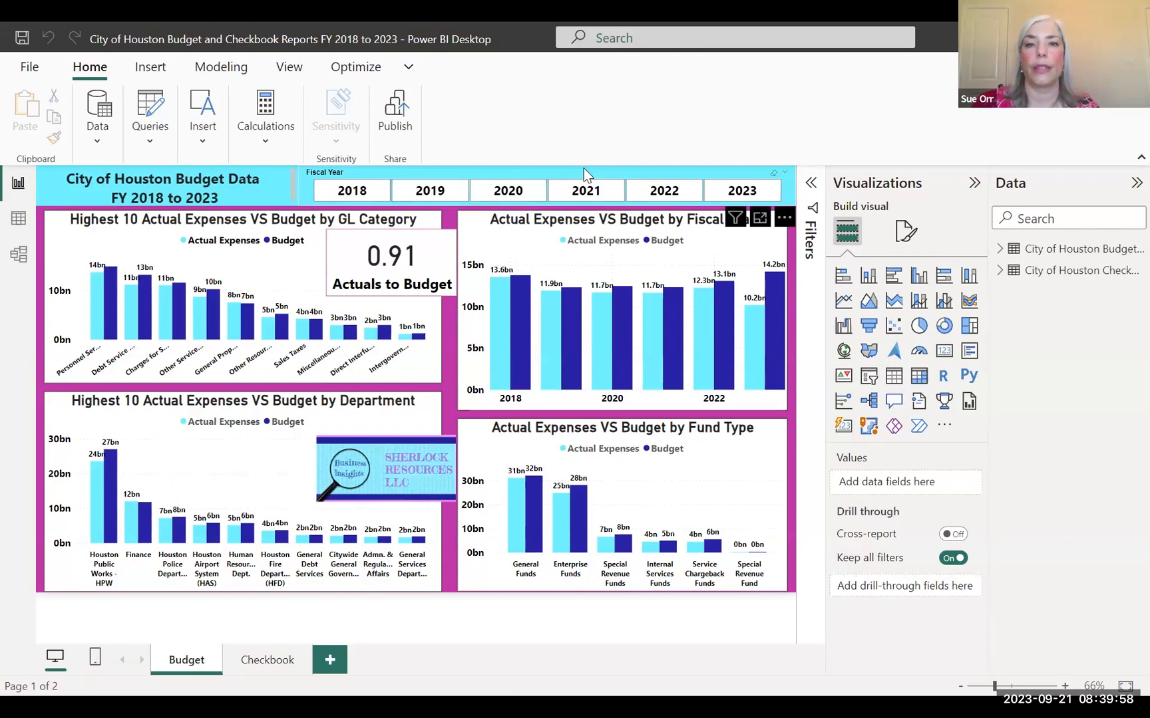
# Step: In the City of Houston Budget report, filter by fiscal years 2023, 2022, 2021 and 2020 in turn and clear the filter
pyautogui.click(730, 192)
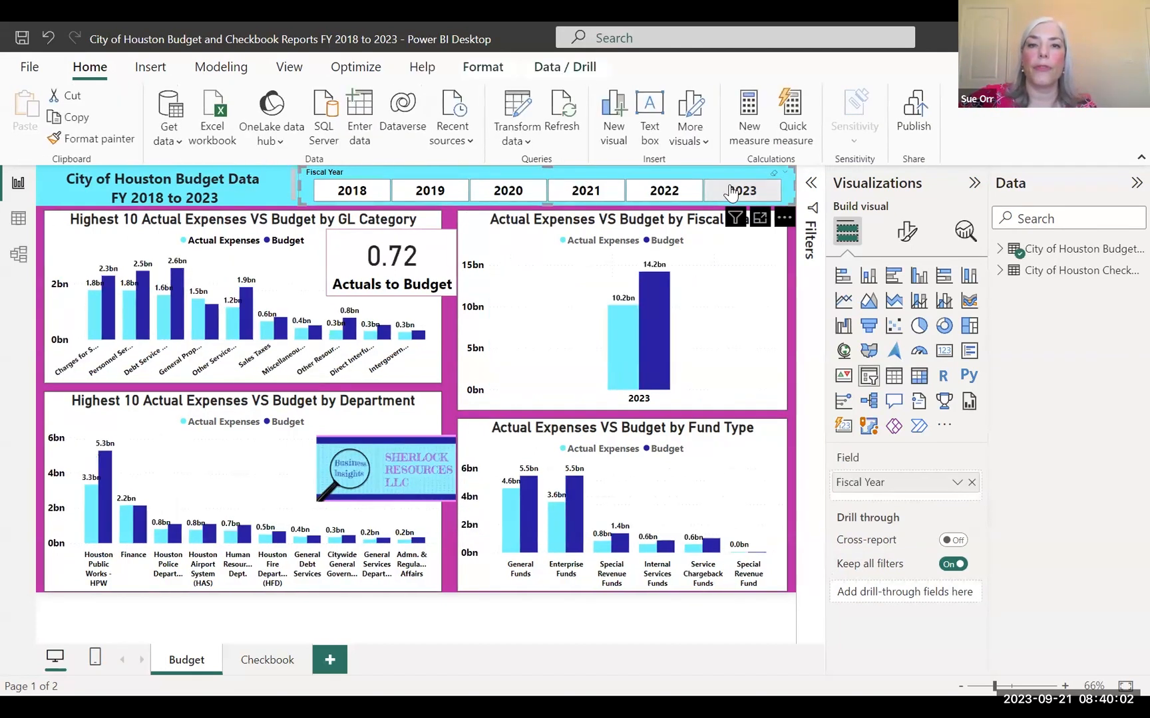
pyautogui.click(664, 193)
pyautogui.click(586, 192)
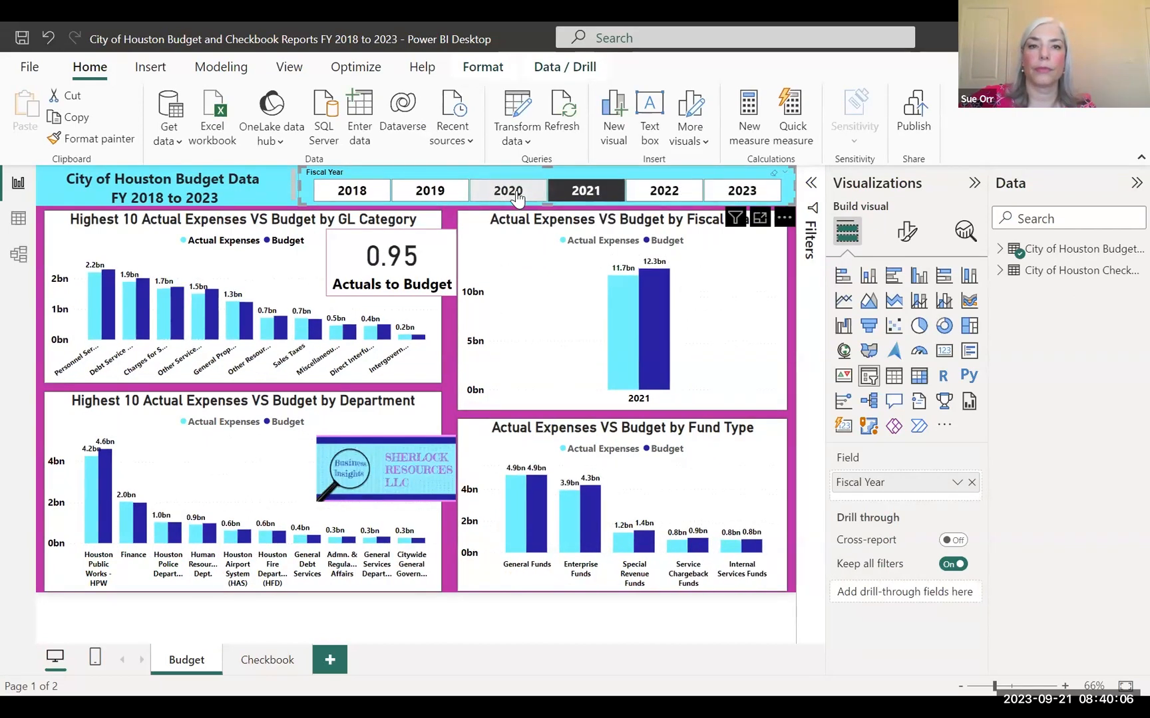
pyautogui.click(518, 195)
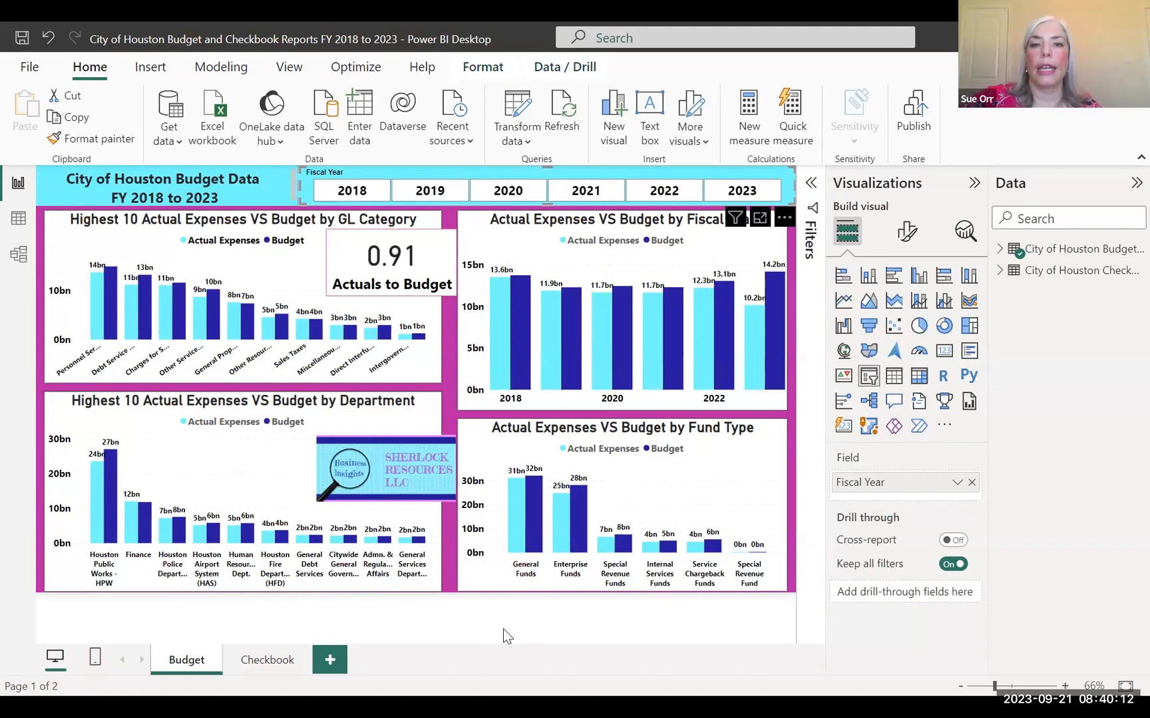
# Step: Cross-highlight the budget visuals by the personnel services category, inspect the Houston Police Department tooltip, and clear the highlight
pyautogui.click(73, 367)
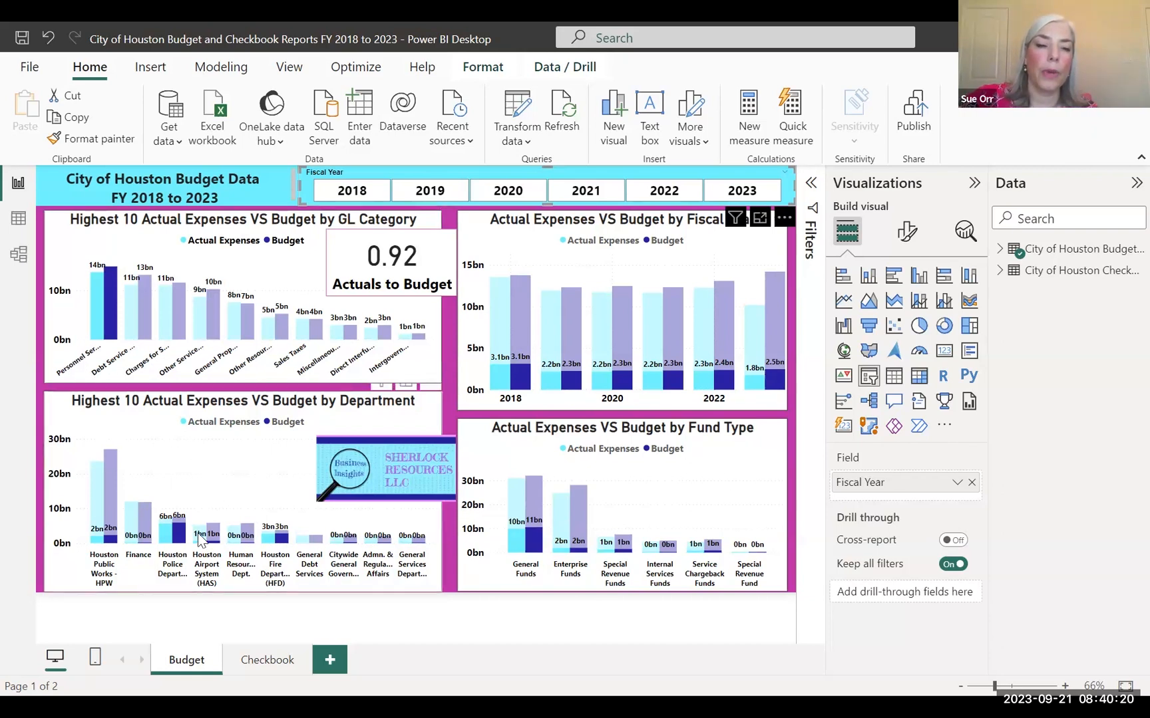
pyautogui.moveTo(165, 542)
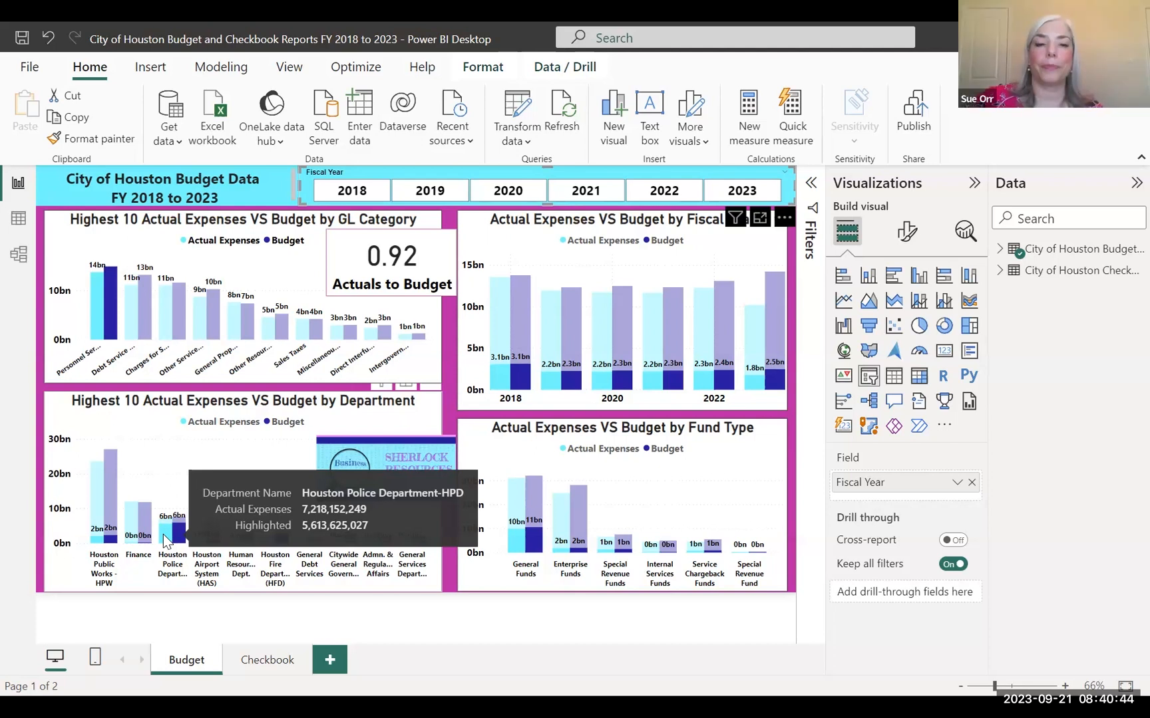
pyautogui.click(67, 367)
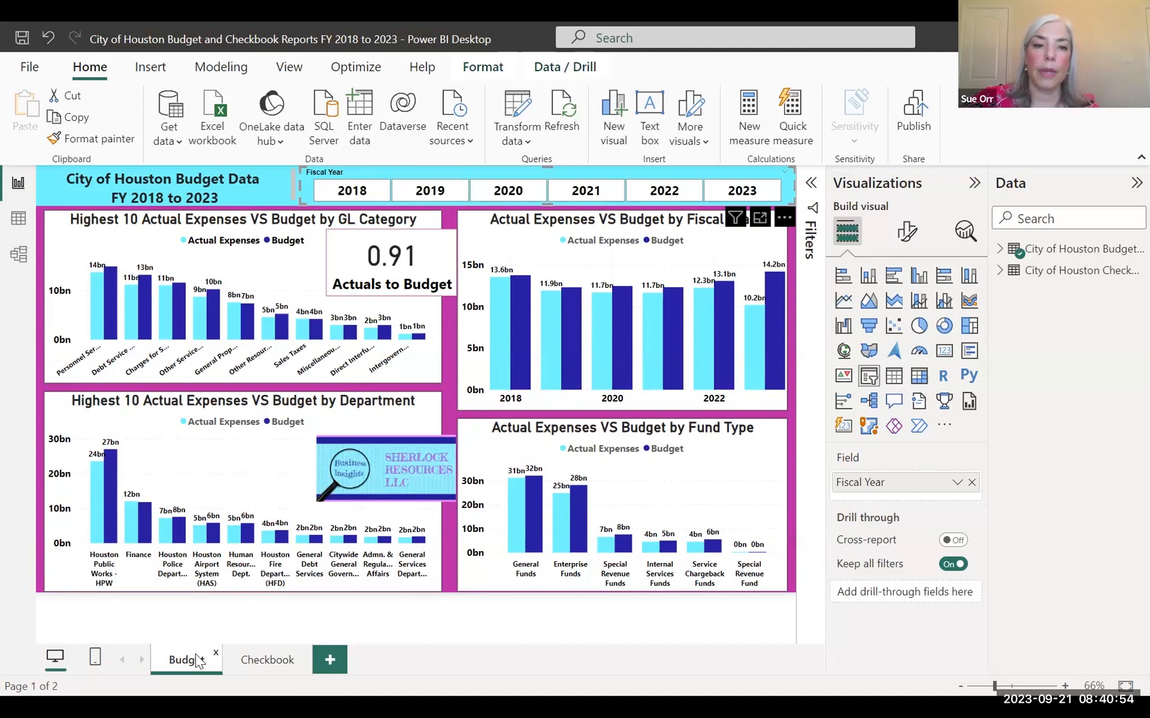
# Step: On the Checkbook page, shorten the Total Amount line chart's range to end around mid-2021 and show the chart in focus mode
pyautogui.click(269, 658)
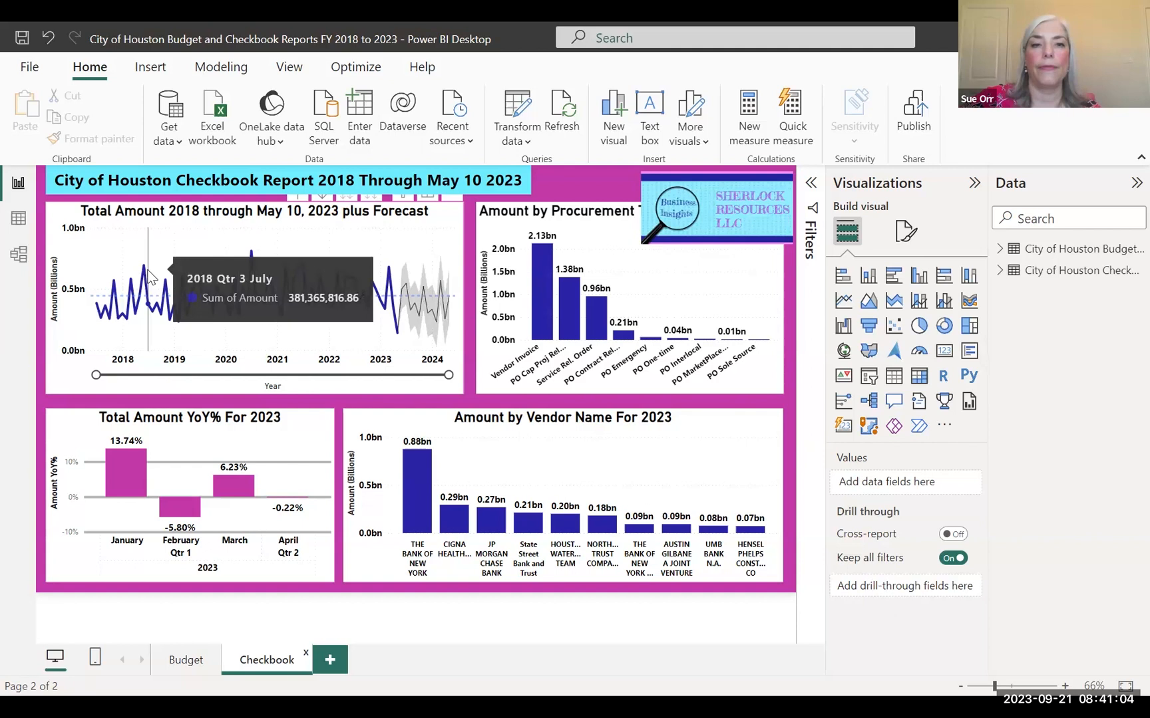
pyautogui.moveTo(451, 375); pyautogui.dragTo(292, 374)
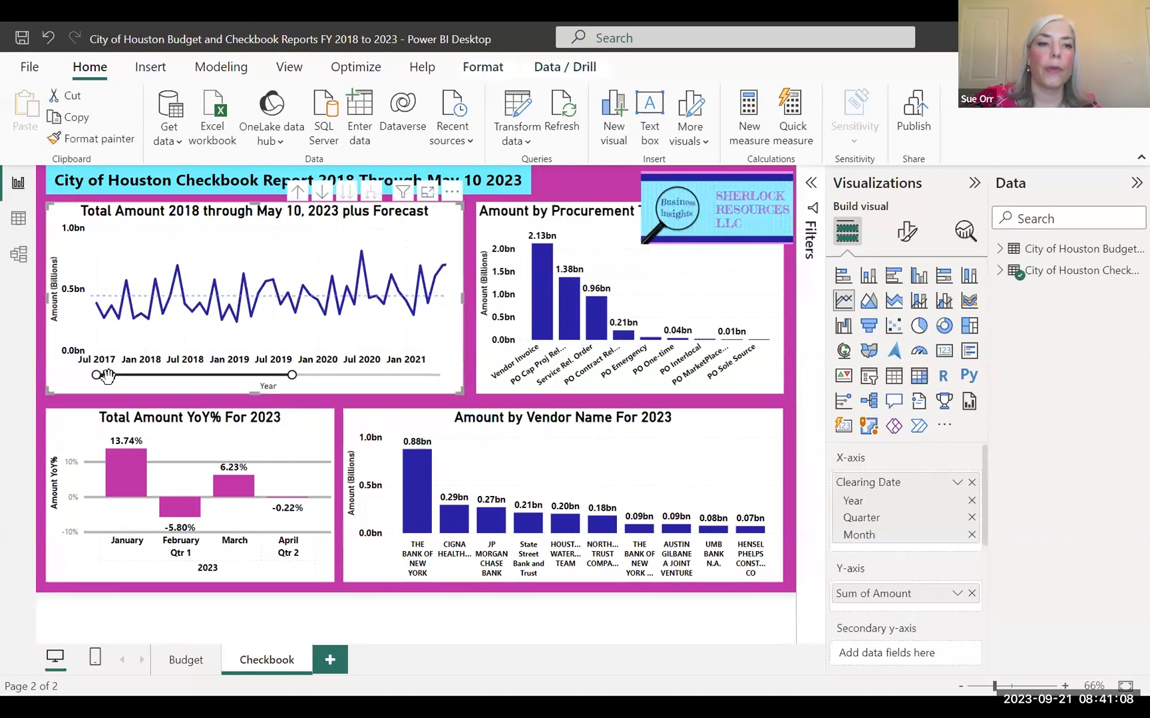
pyautogui.moveTo(97, 376)
pyautogui.mouseDown()
pyautogui.moveTo(184, 377)
pyautogui.moveTo(98, 376)
pyautogui.mouseUp()
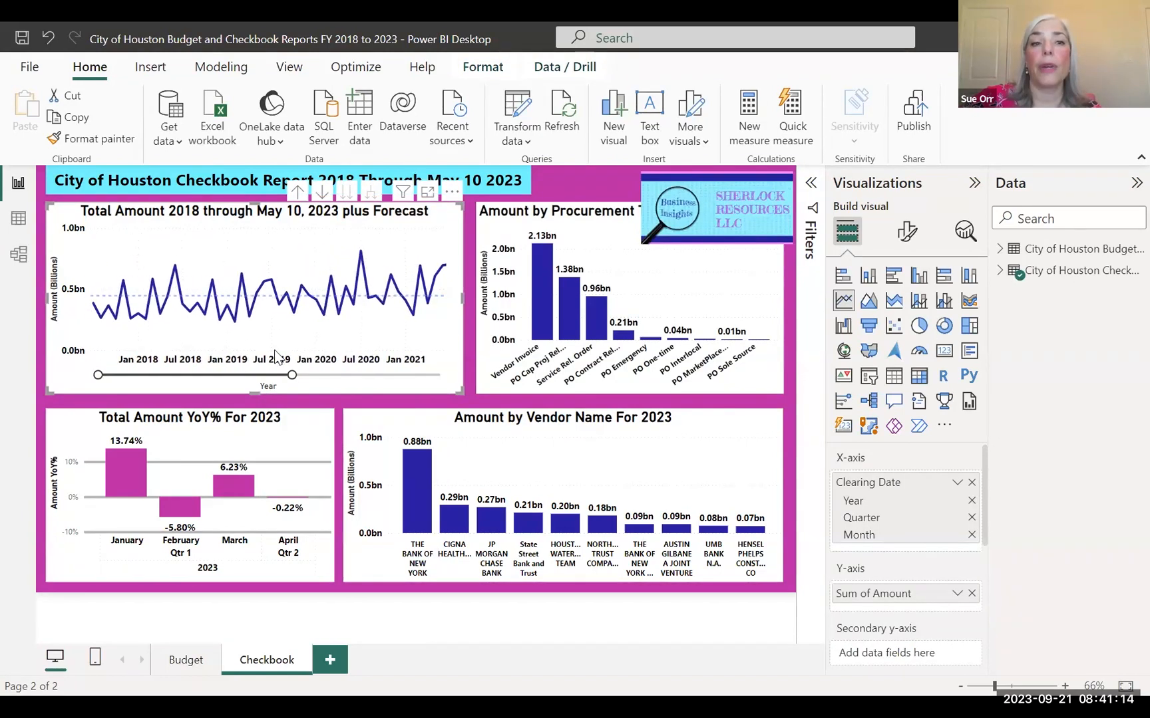
pyautogui.click(427, 194)
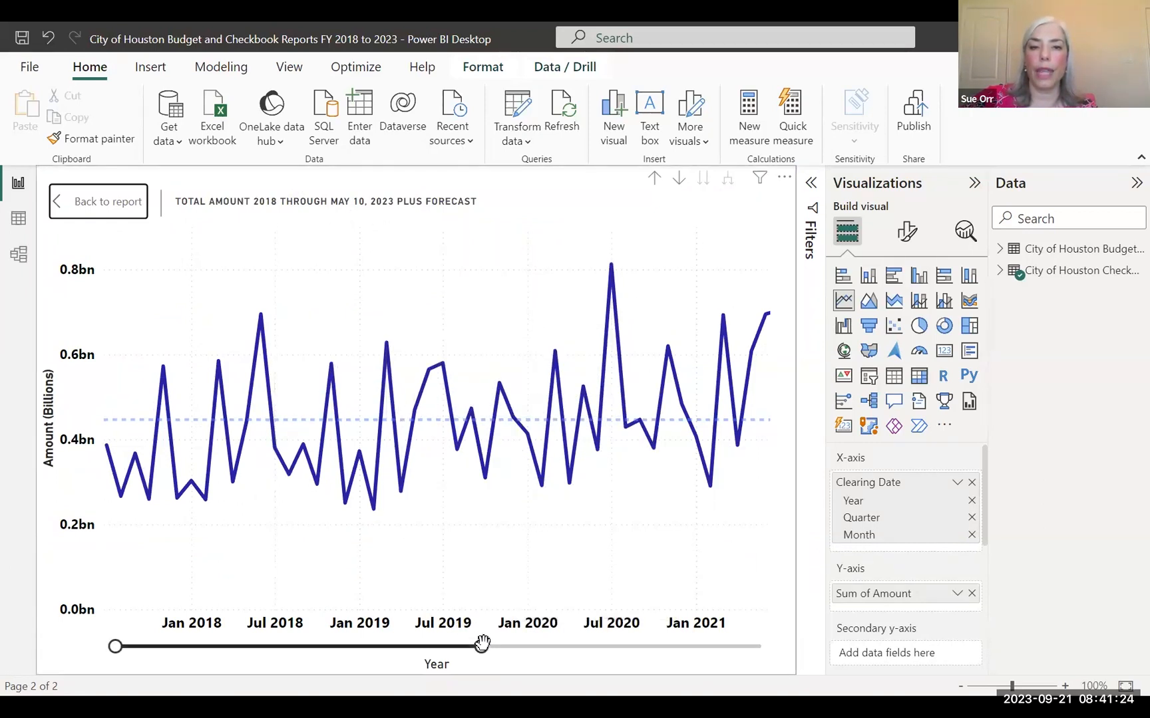
# Step: Extend the Total Amount line chart's range to its full end, return to the report, and inspect the April 2024 forecast tooltip
pyautogui.moveTo(636, 652); pyautogui.dragTo(777, 659)
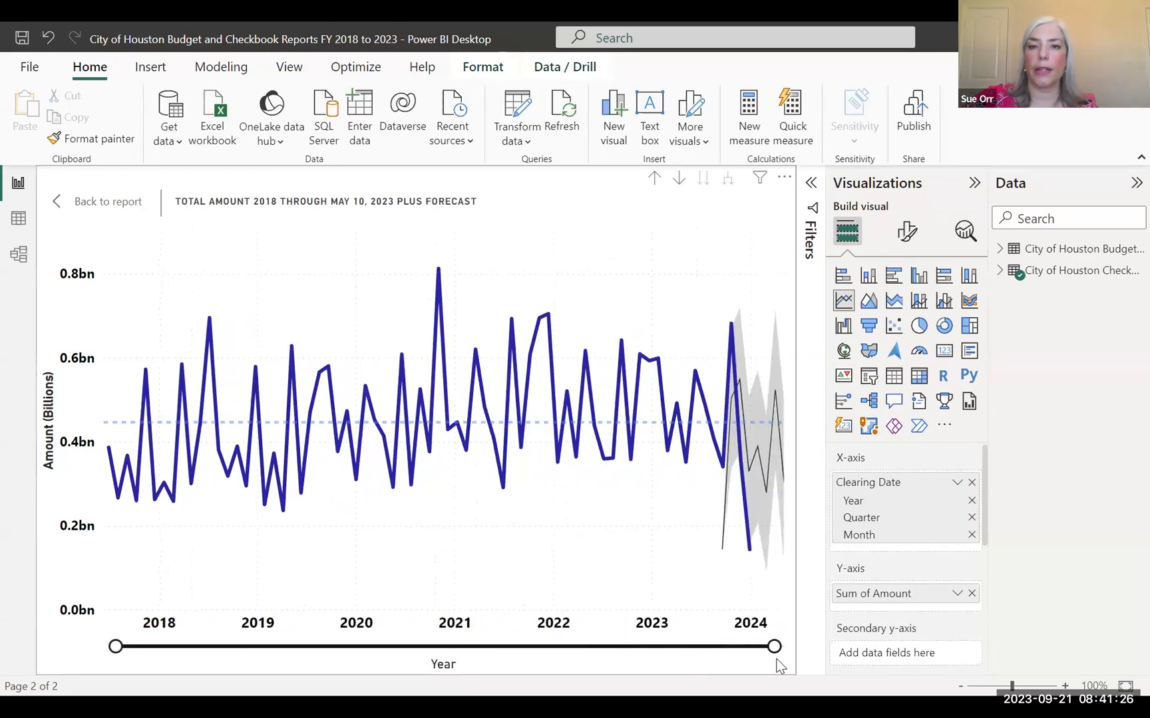
pyautogui.click(94, 204)
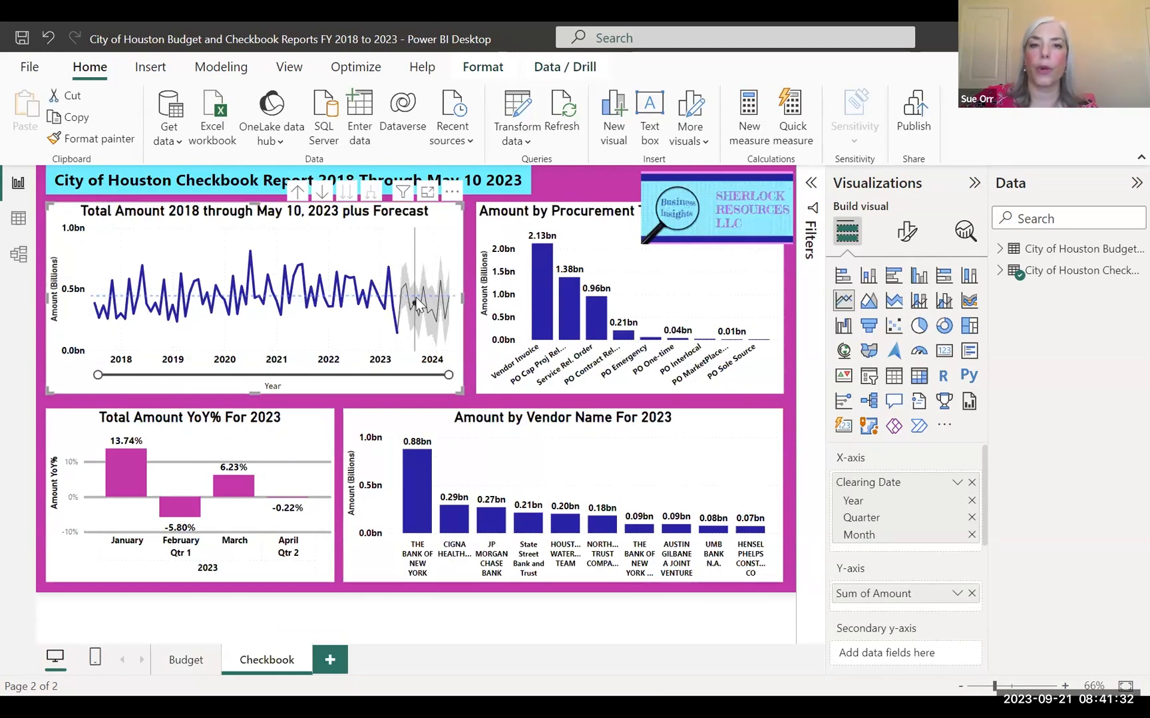
pyautogui.moveTo(435, 291)
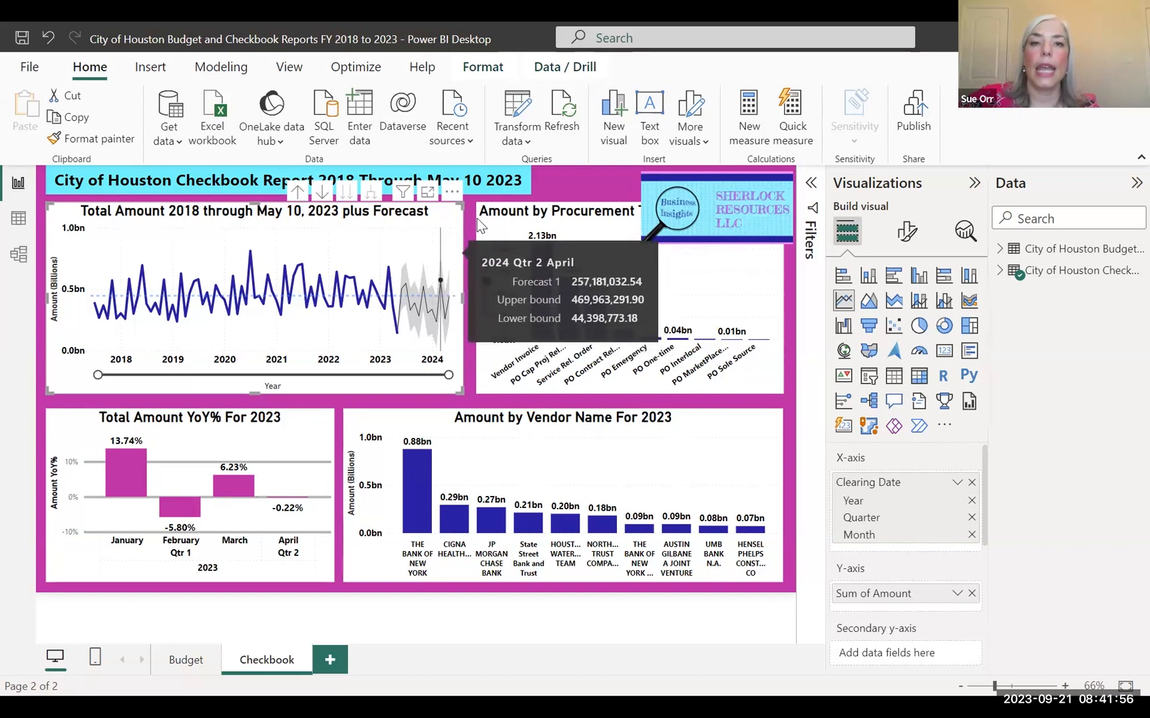
# Step: Add a trend line to the Total Amount line chart, view it in focus mode, and return to the report
pyautogui.click(965, 234)
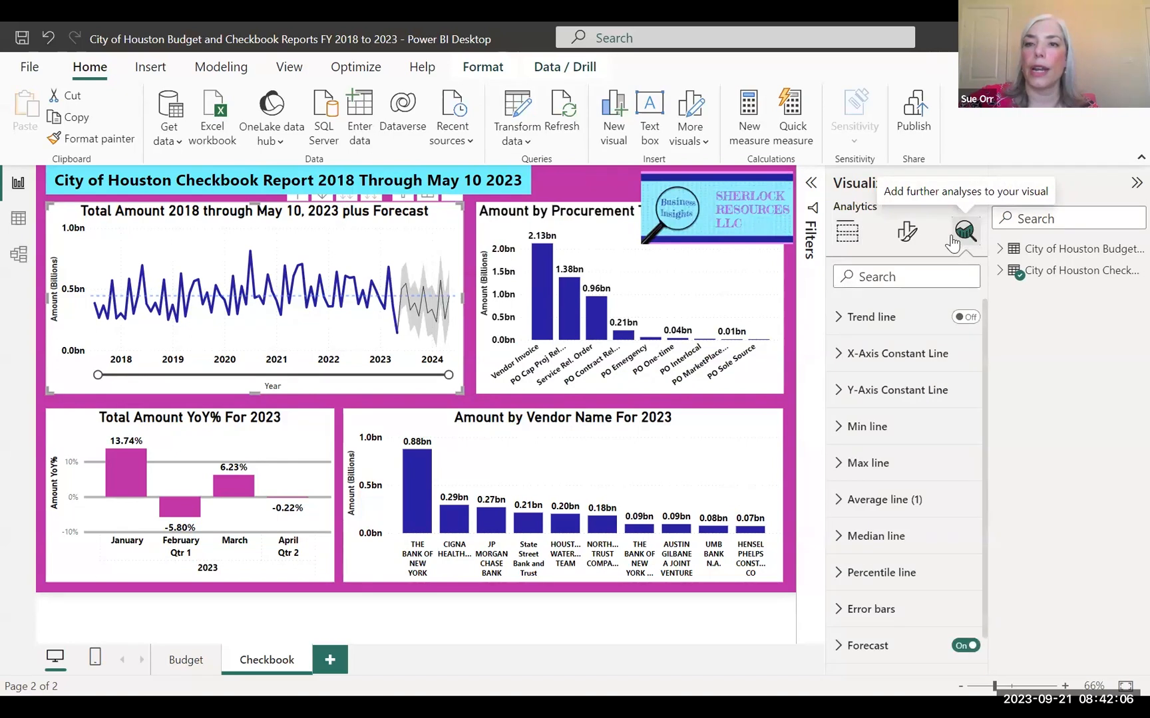
pyautogui.click(968, 319)
pyautogui.click(972, 324)
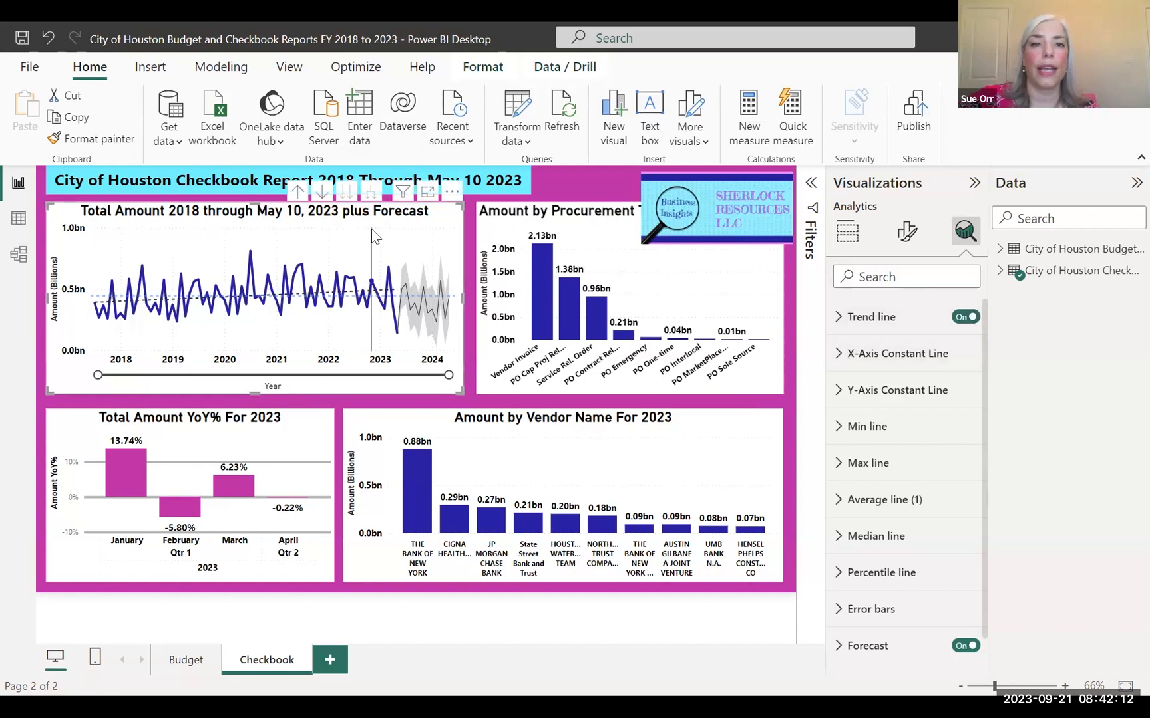
pyautogui.click(427, 192)
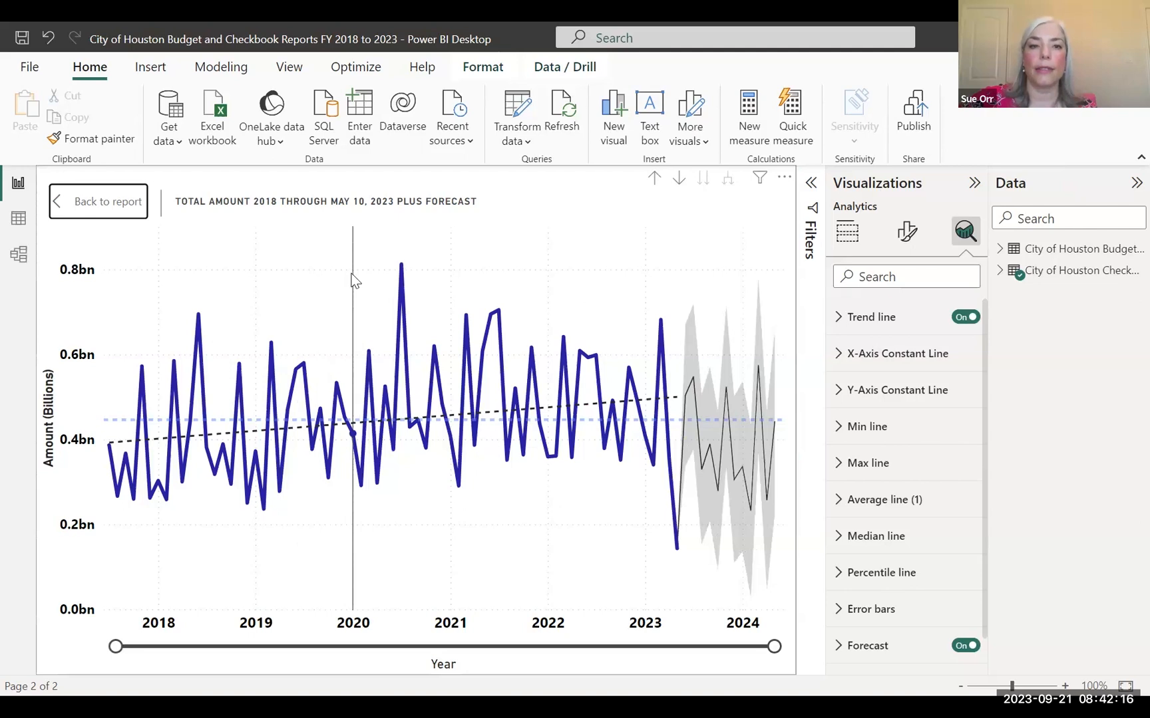
pyautogui.moveTo(353, 280)
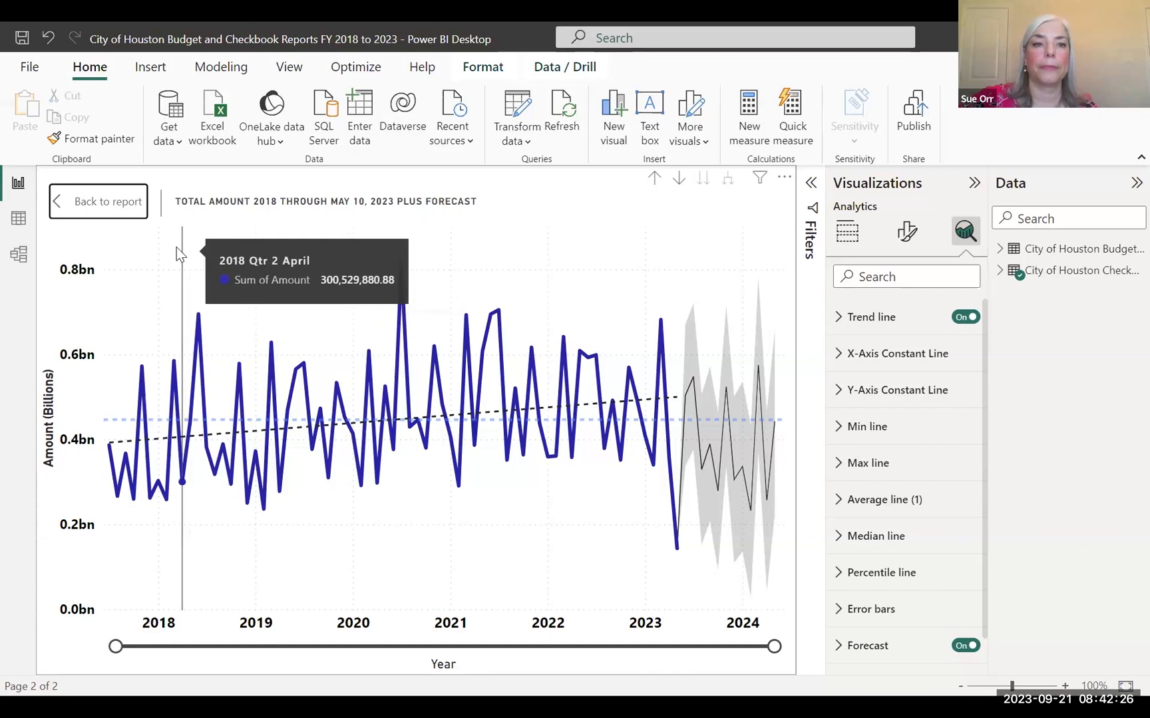
pyautogui.click(109, 201)
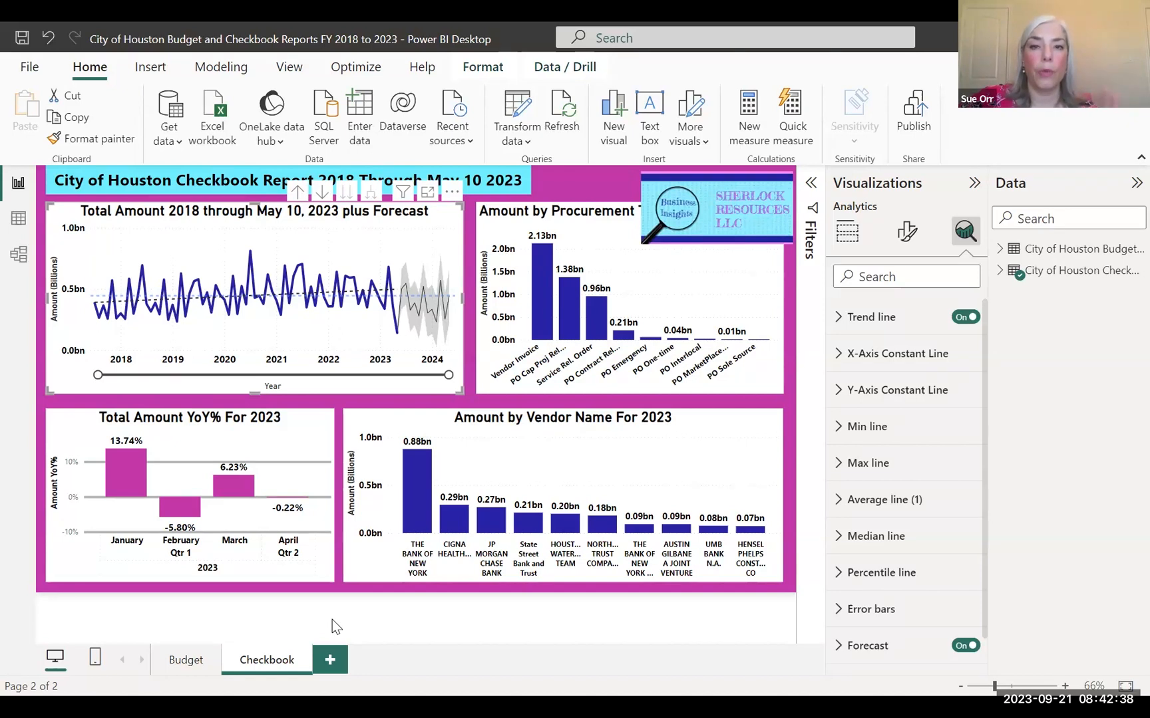
# Step: Export the City of Houston report to PDF
pyautogui.click(29, 69)
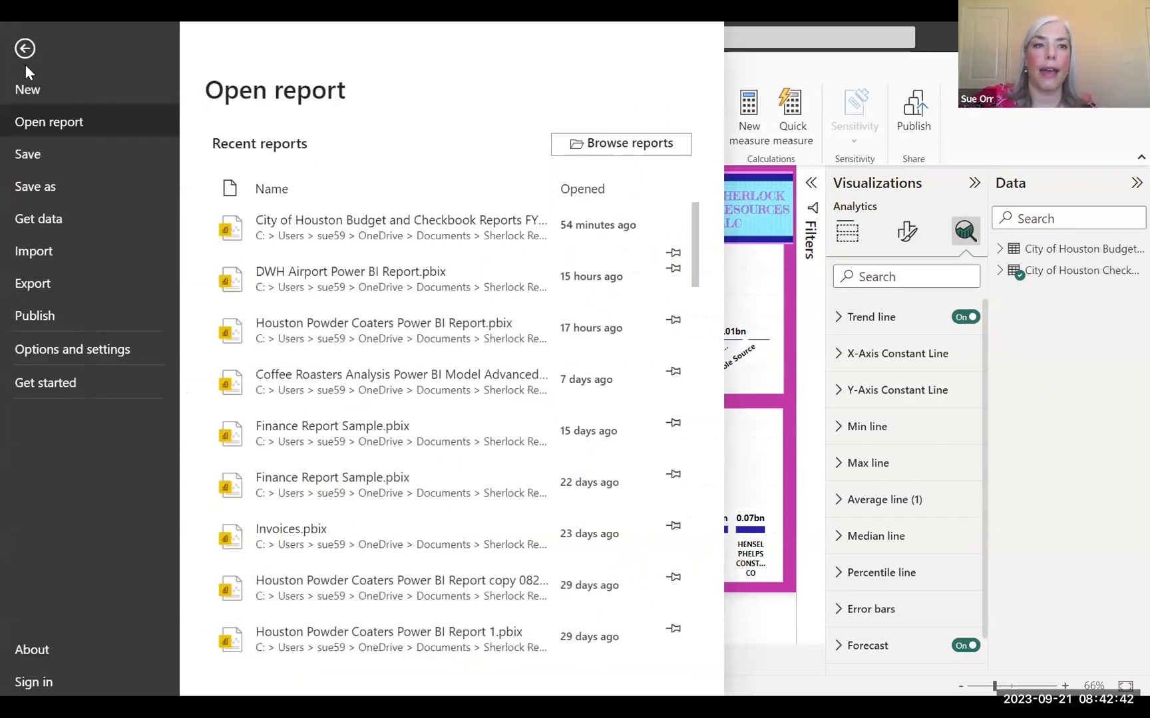
pyautogui.click(104, 287)
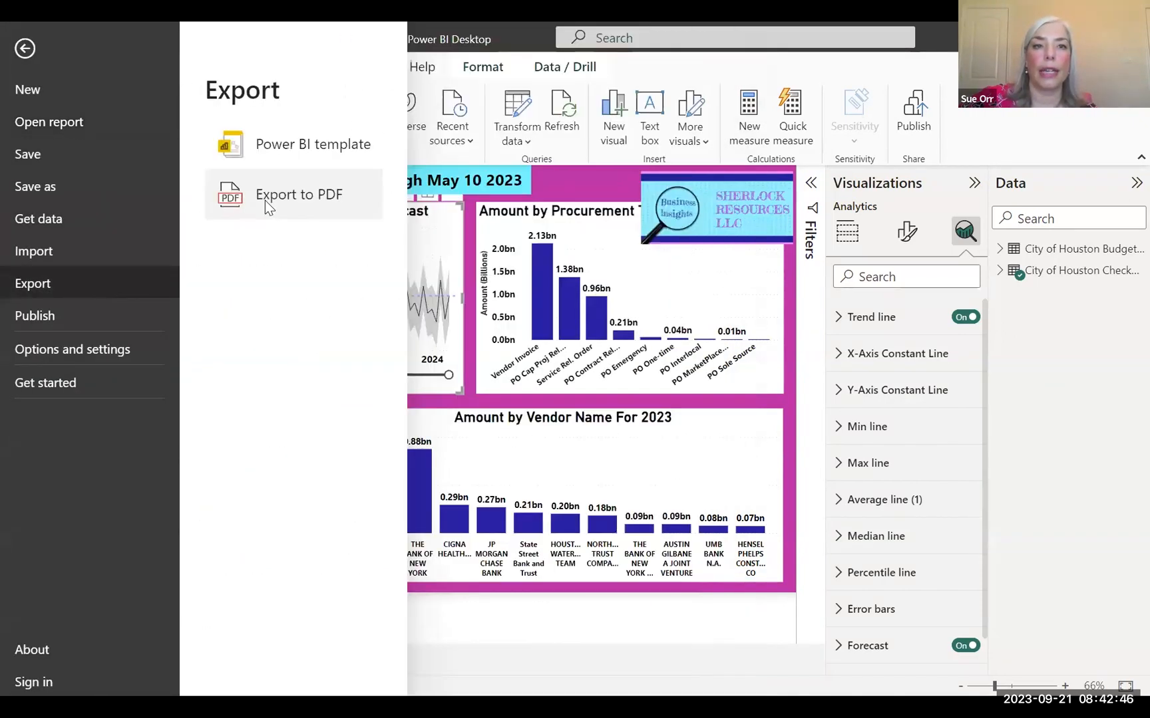
pyautogui.click(265, 200)
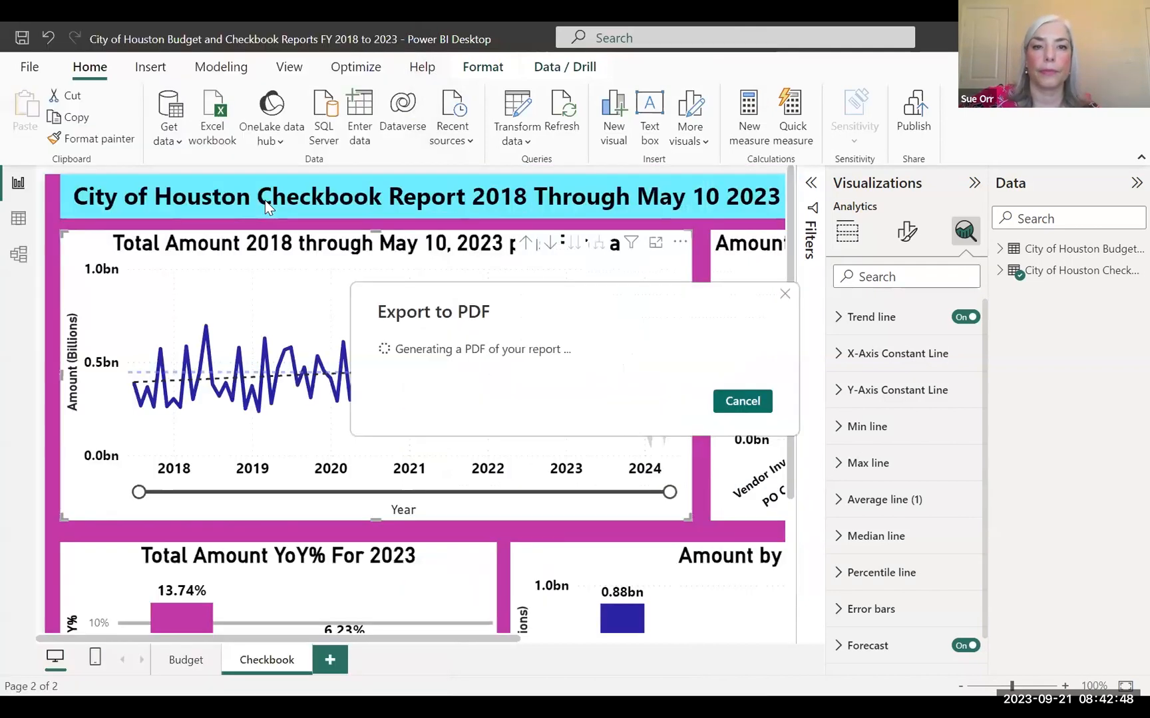